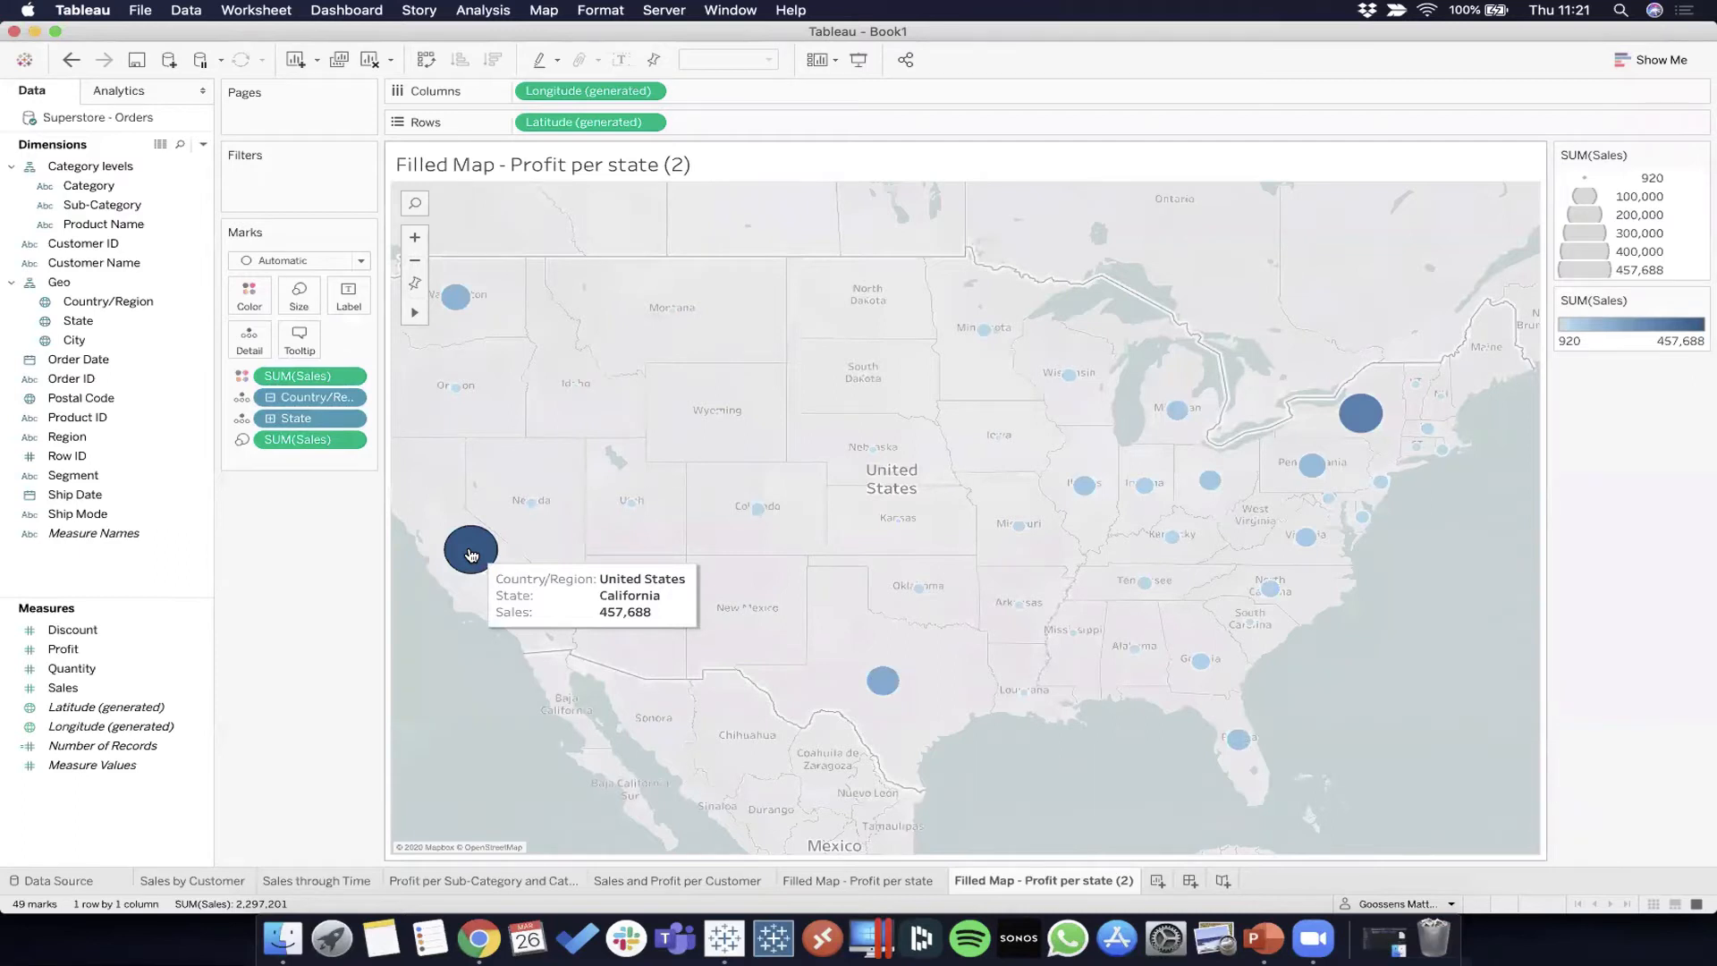
pyautogui.moveTo(1374, 417)
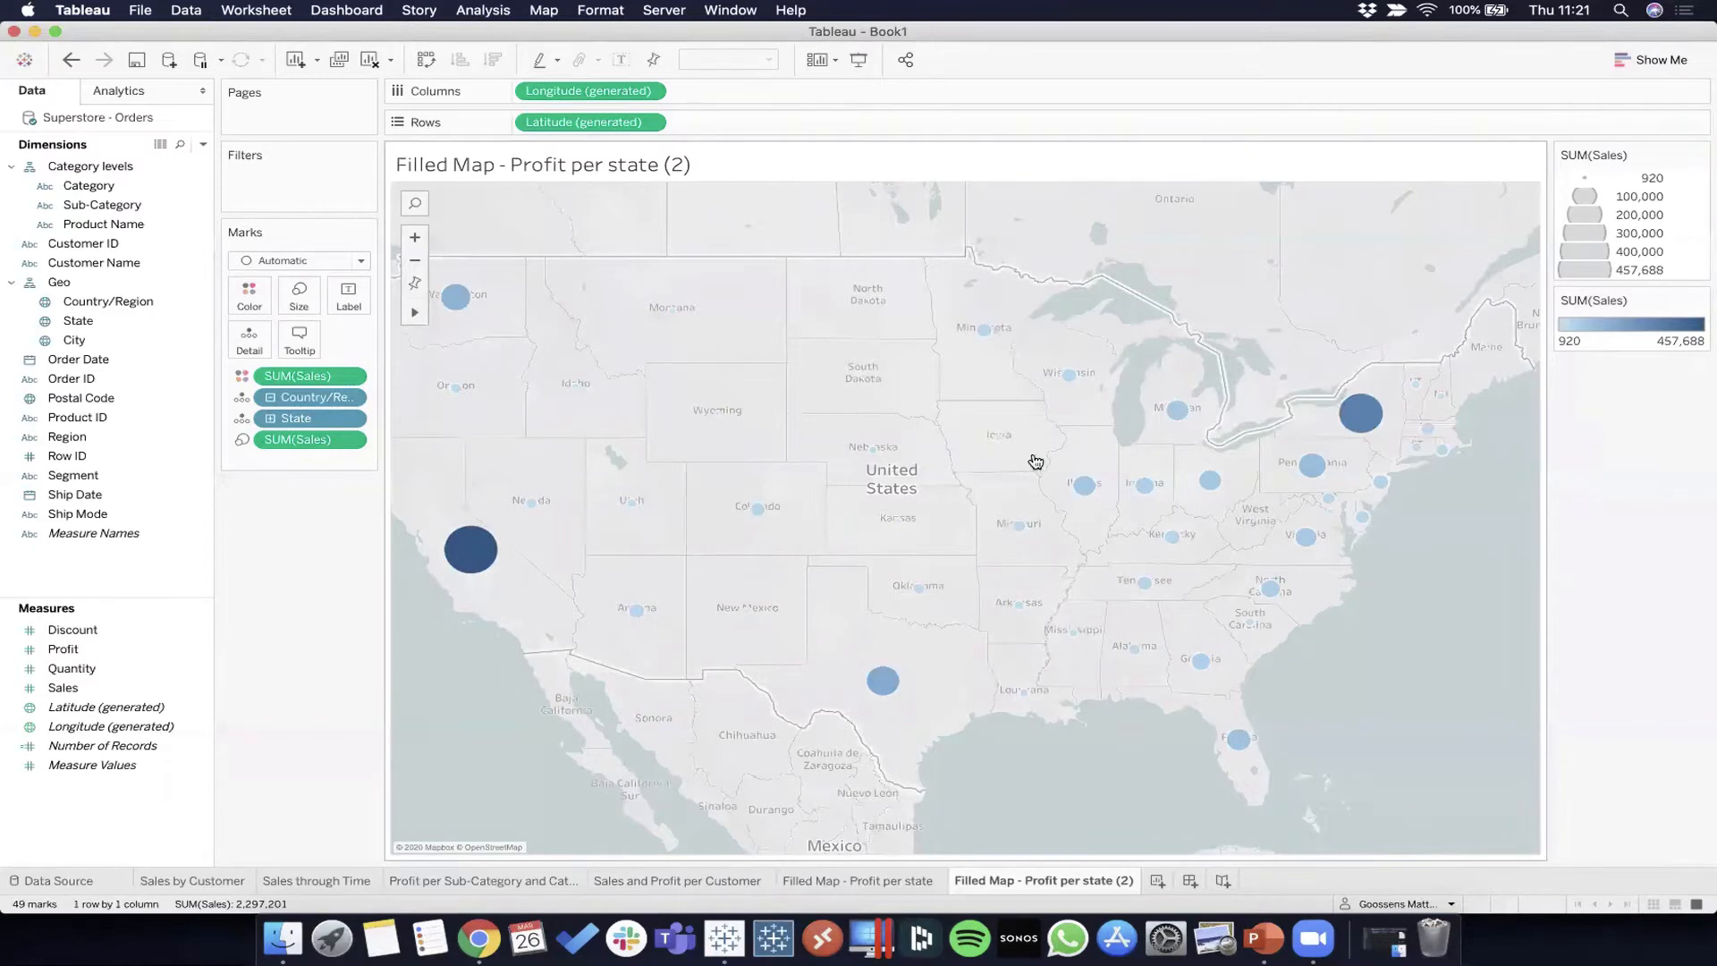
pyautogui.moveTo(1085, 488)
pyautogui.moveTo(872, 455)
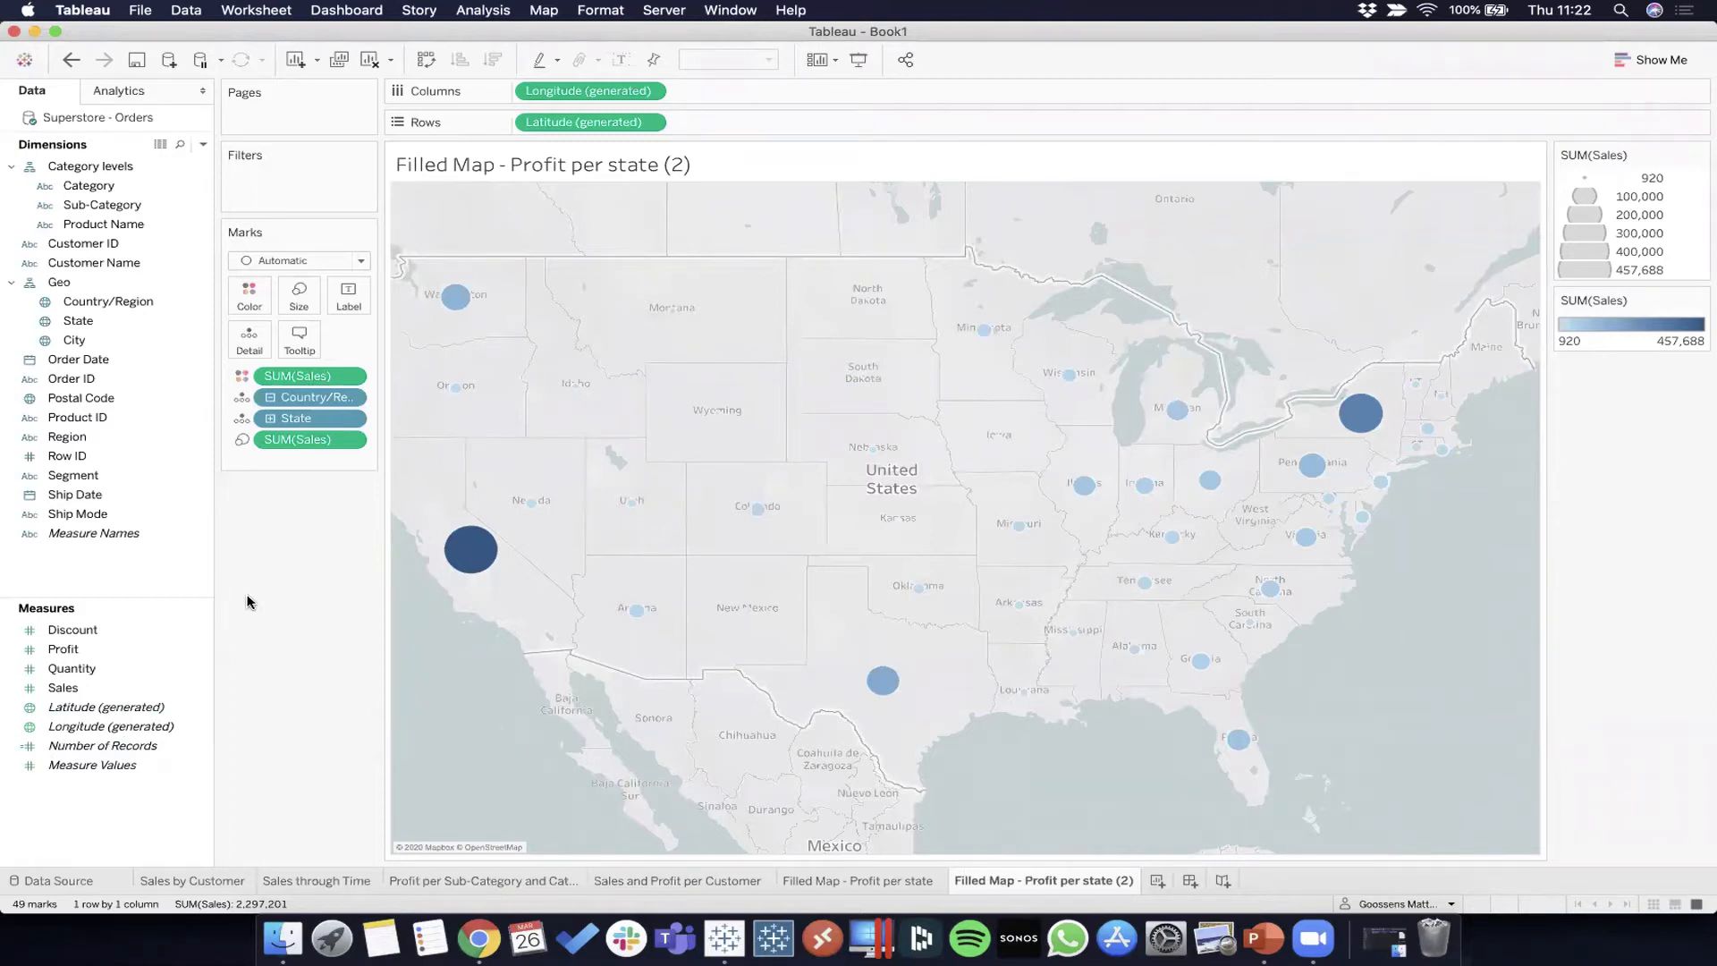
pyautogui.click(203, 145)
pyautogui.click(203, 148)
pyautogui.click(203, 147)
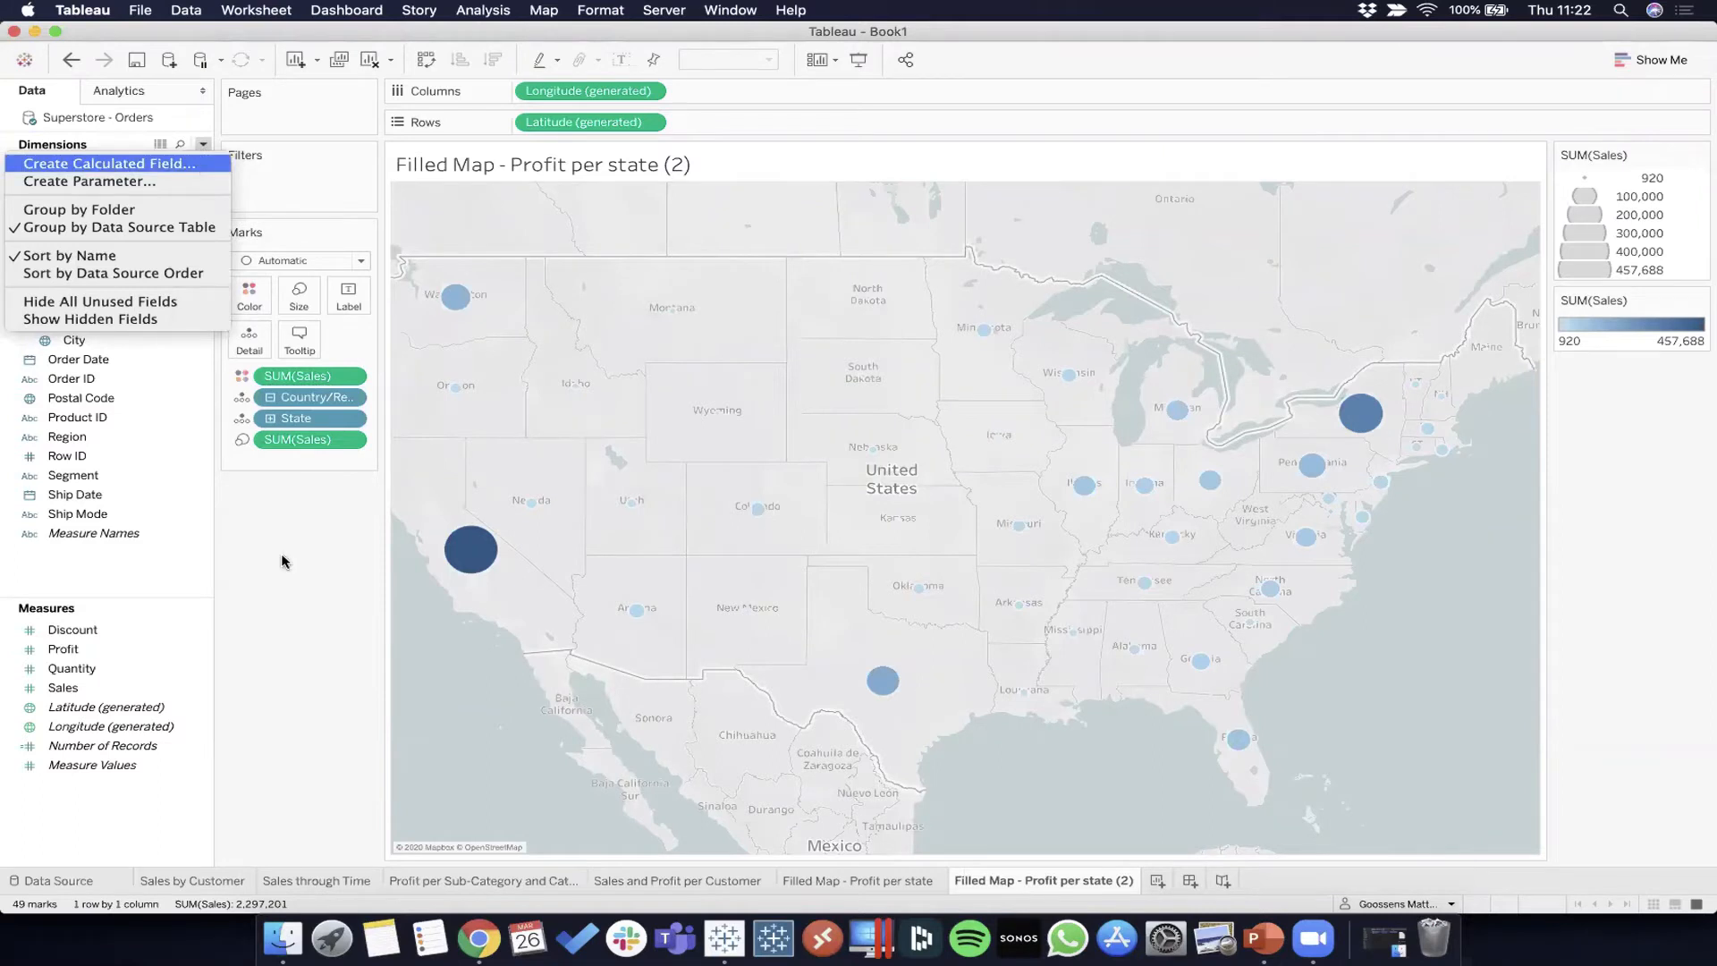
pyautogui.click(309, 706)
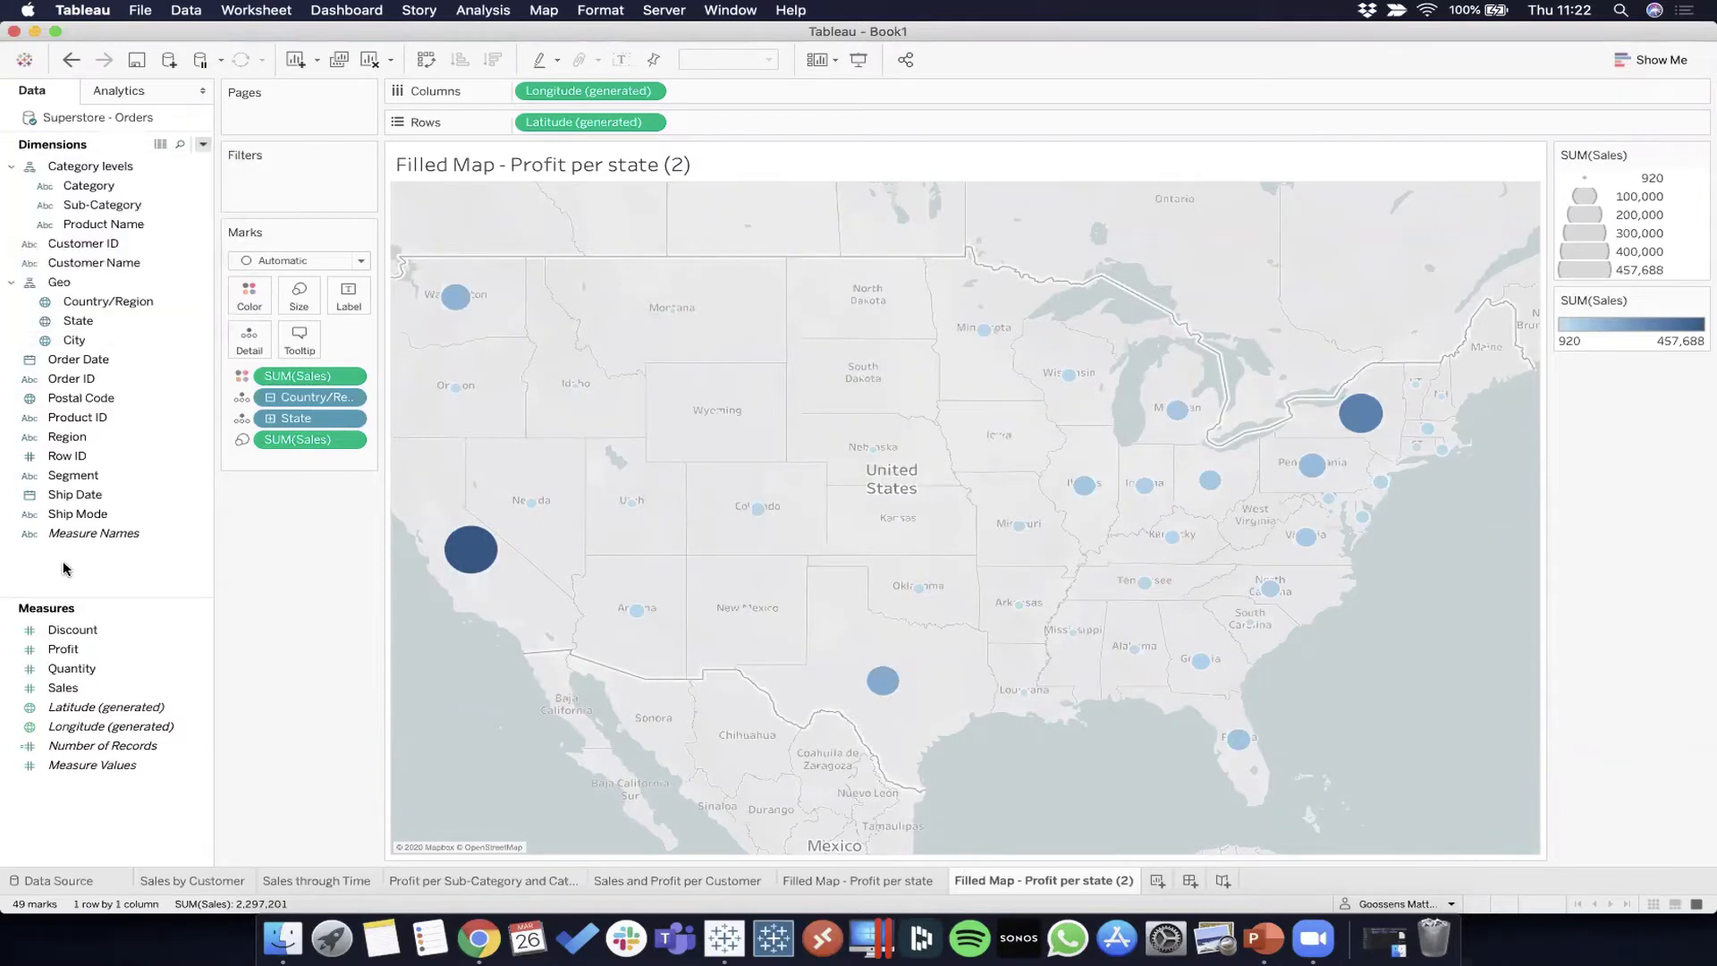
pyautogui.rightClick(64, 569)
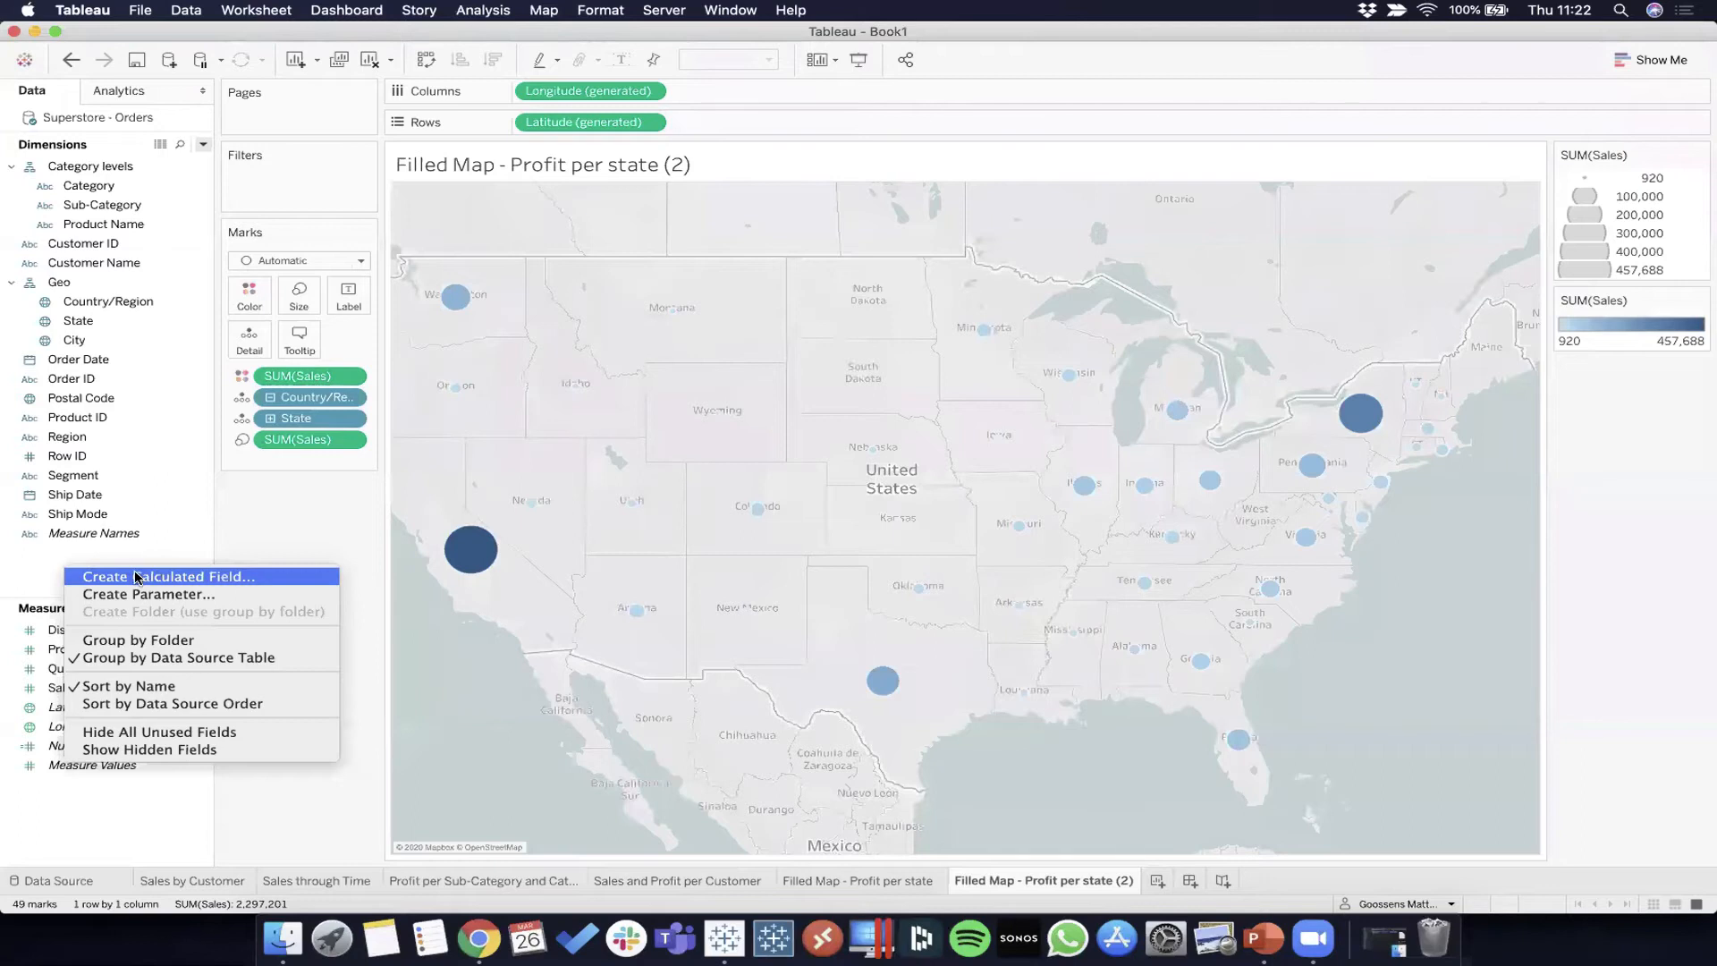
pyautogui.click(85, 517)
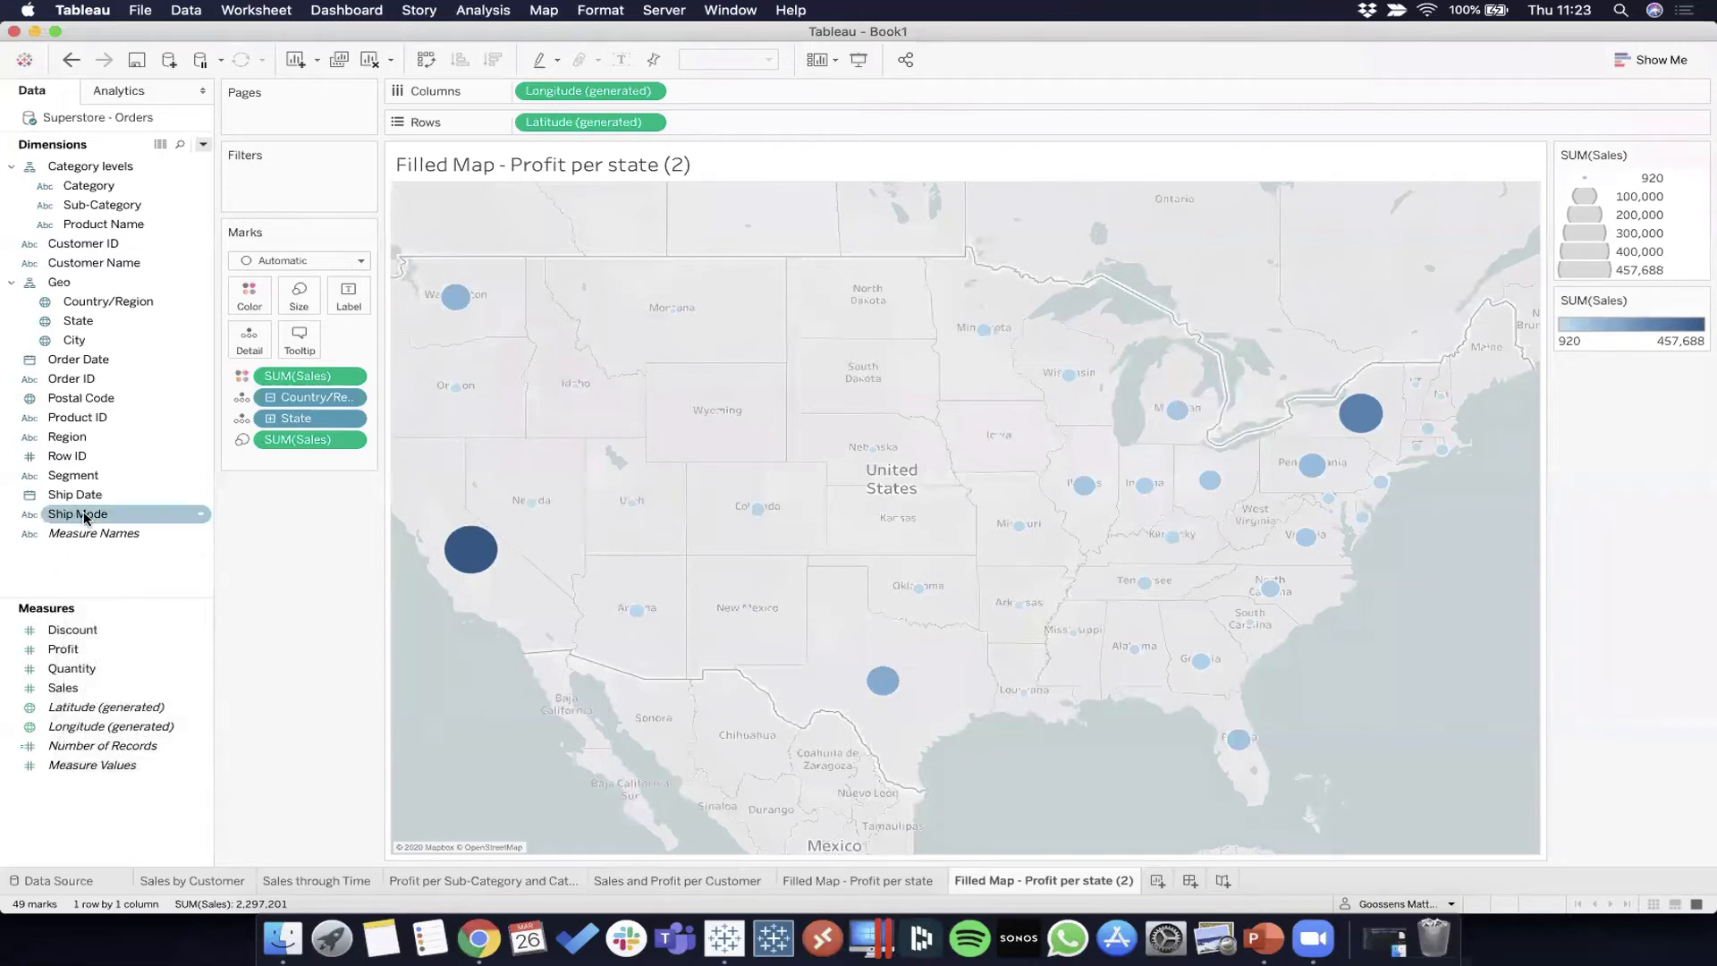
pyautogui.rightClick(85, 517)
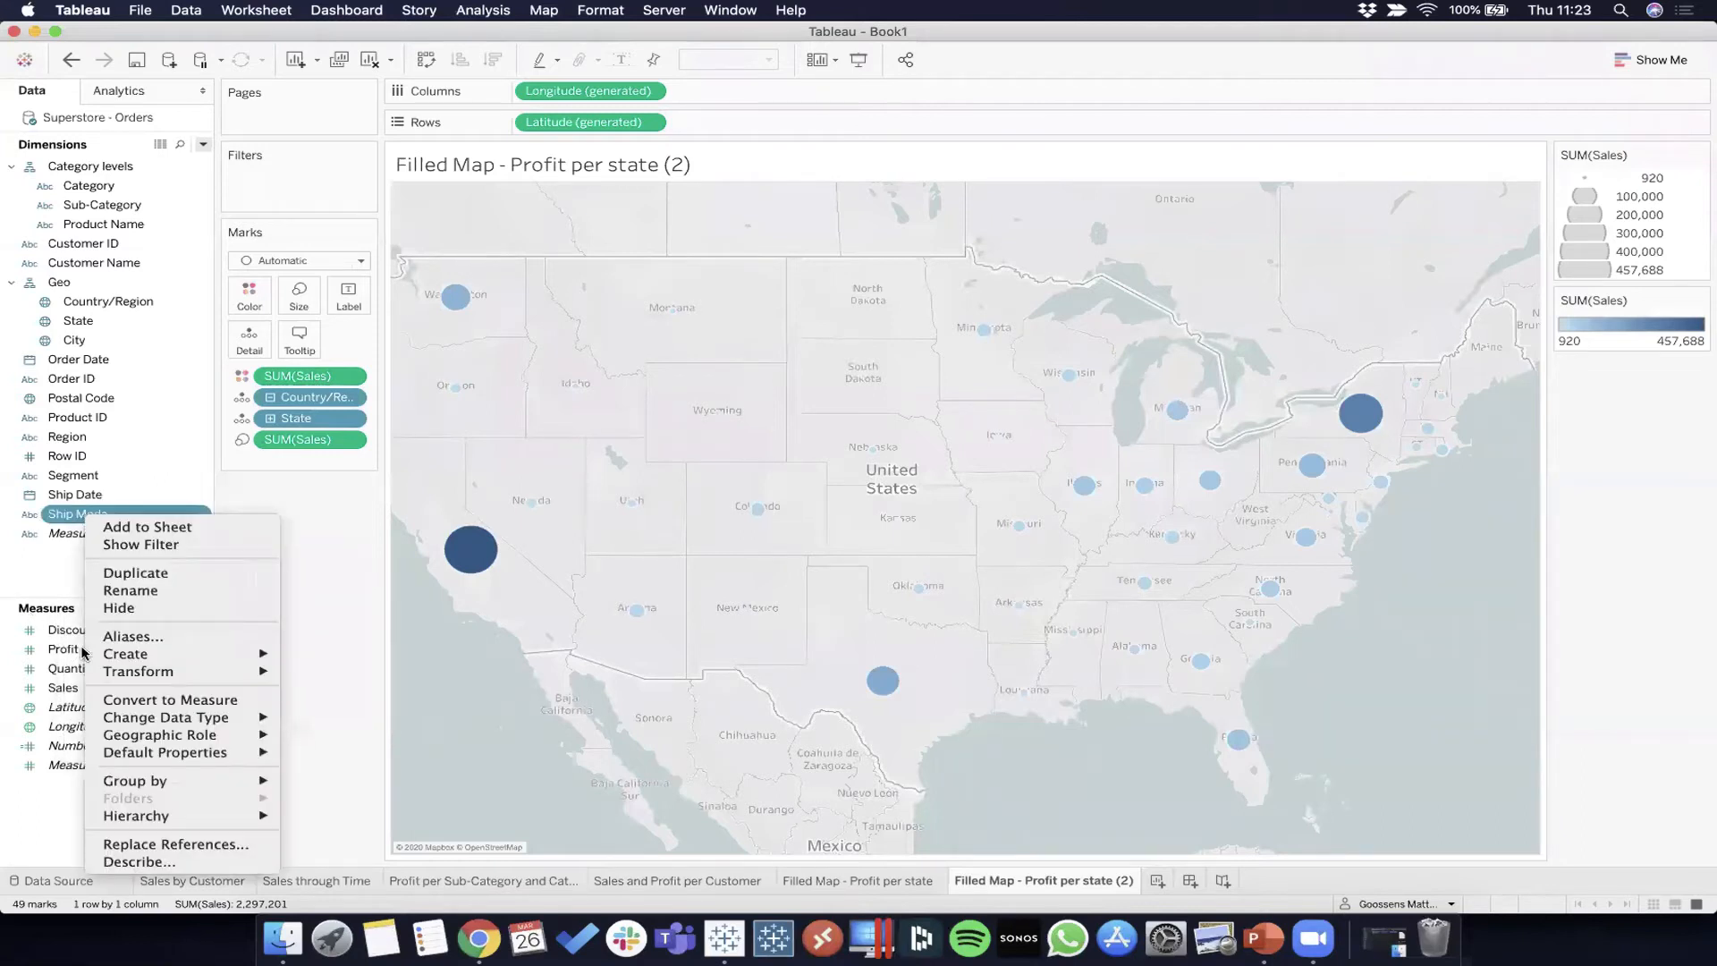
pyautogui.moveTo(159, 660)
pyautogui.click(336, 496)
pyautogui.click(483, 11)
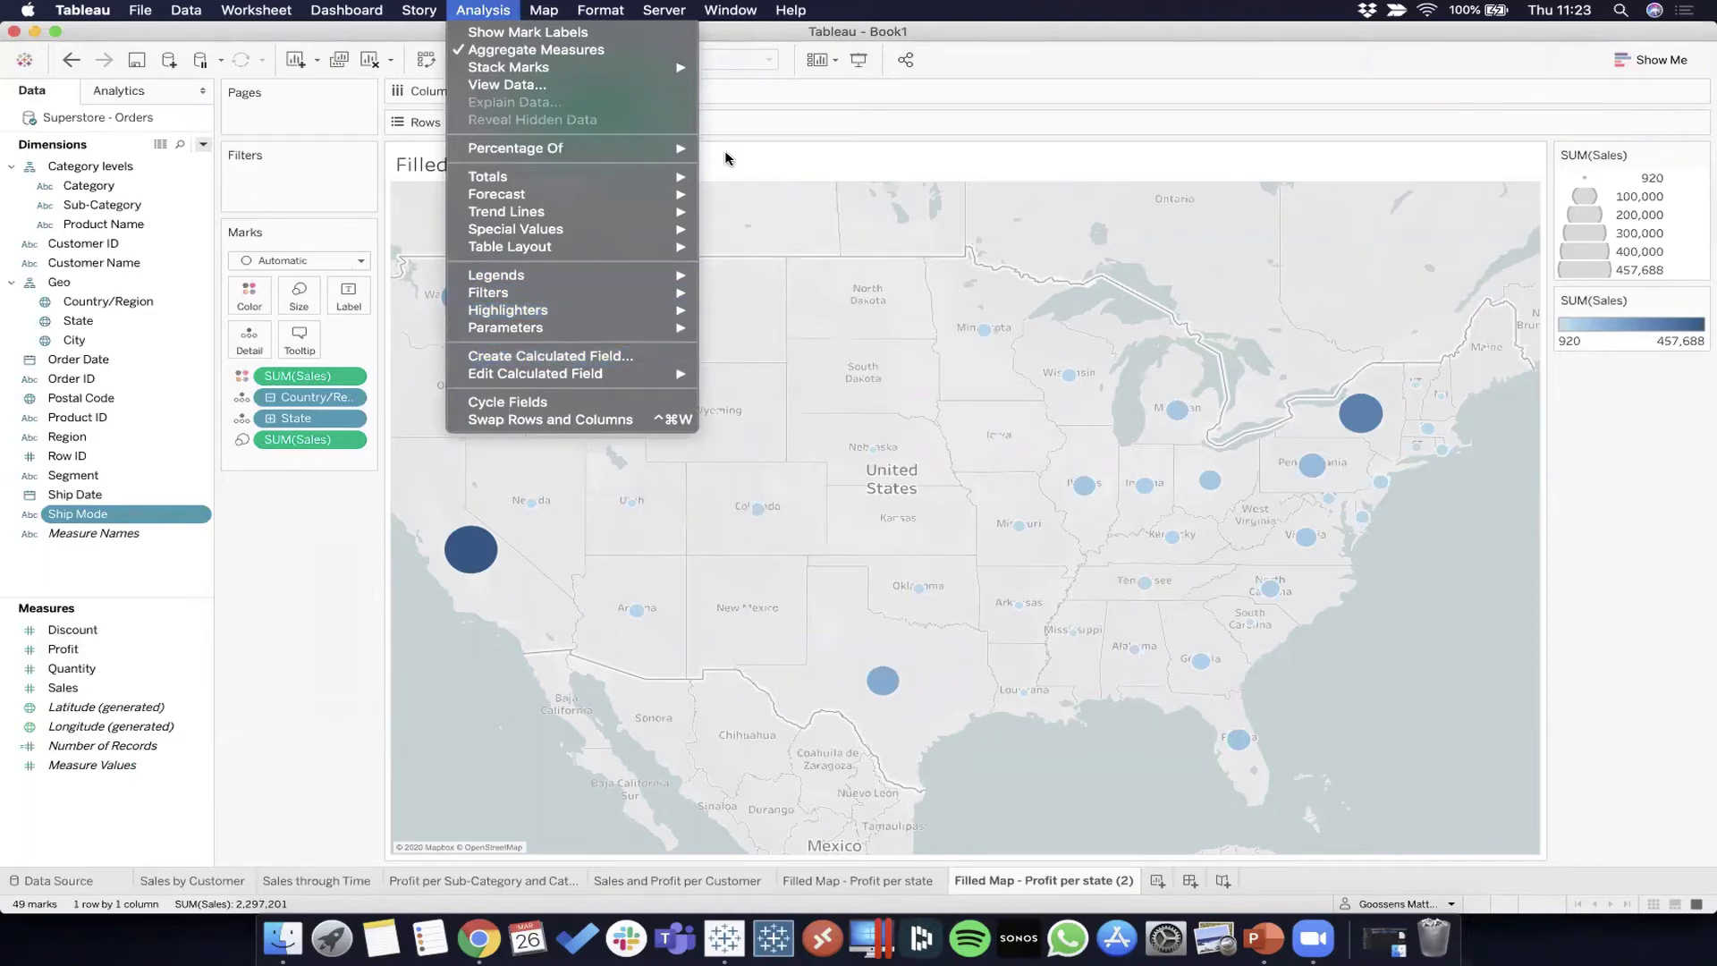
pyautogui.click(260, 558)
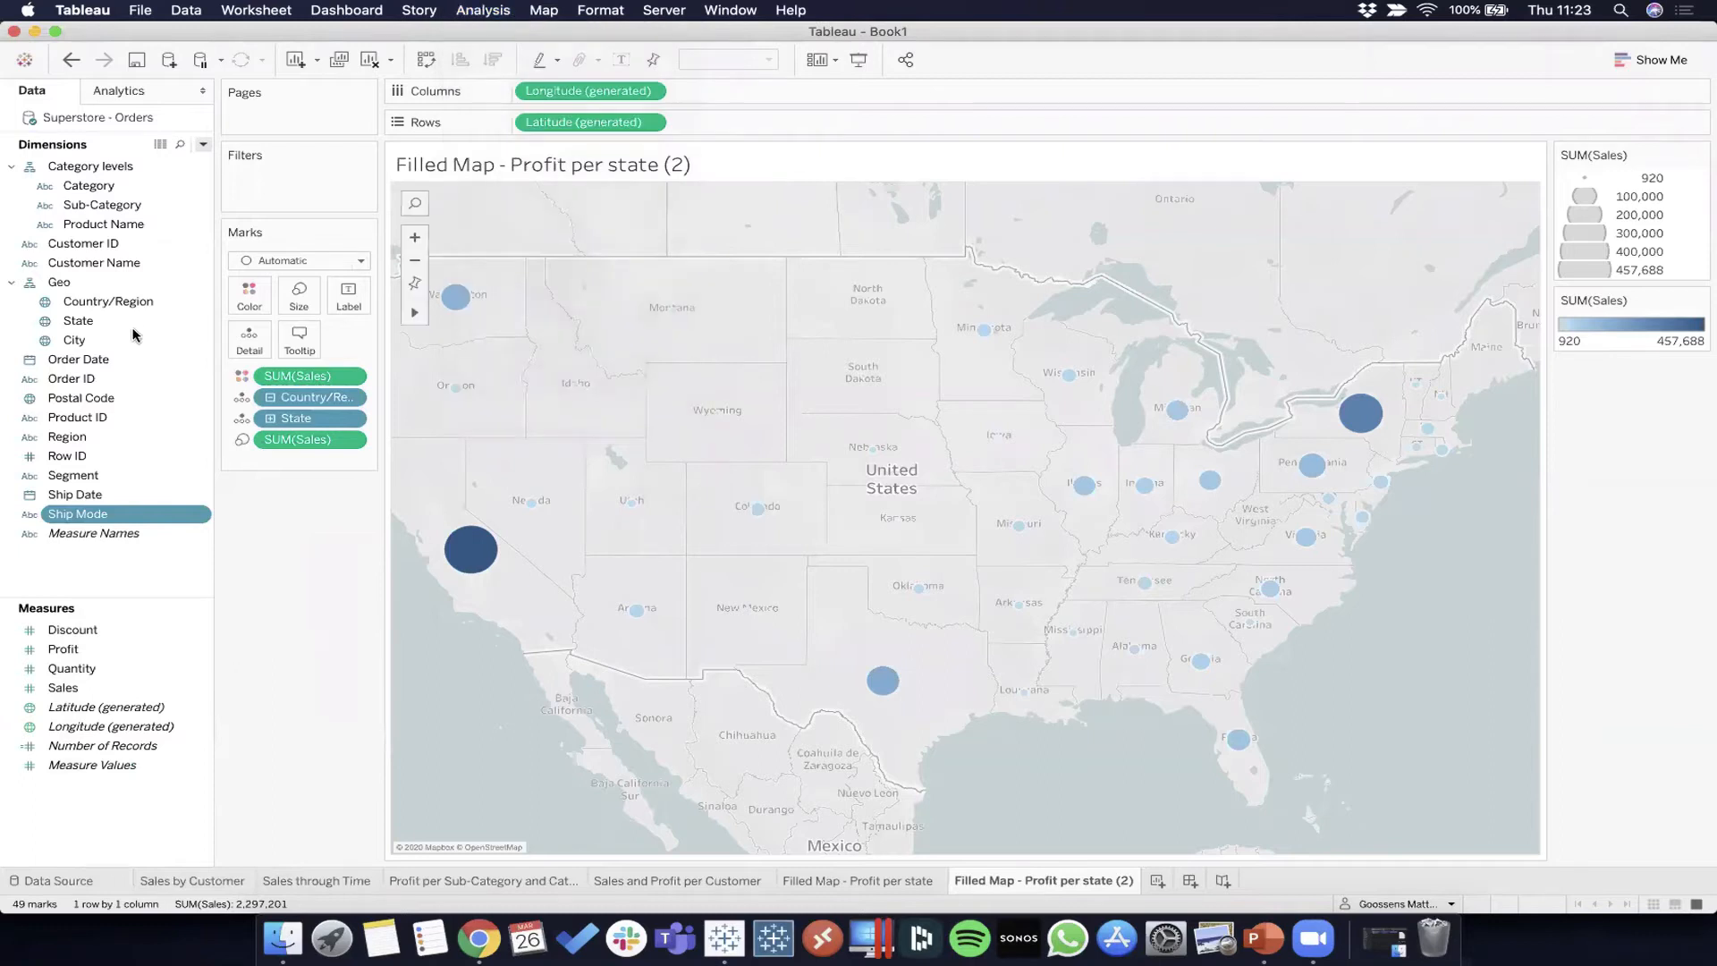
# Step: Create a calculated field named "Color code the states" and place its editor over the map
pyautogui.click(203, 144)
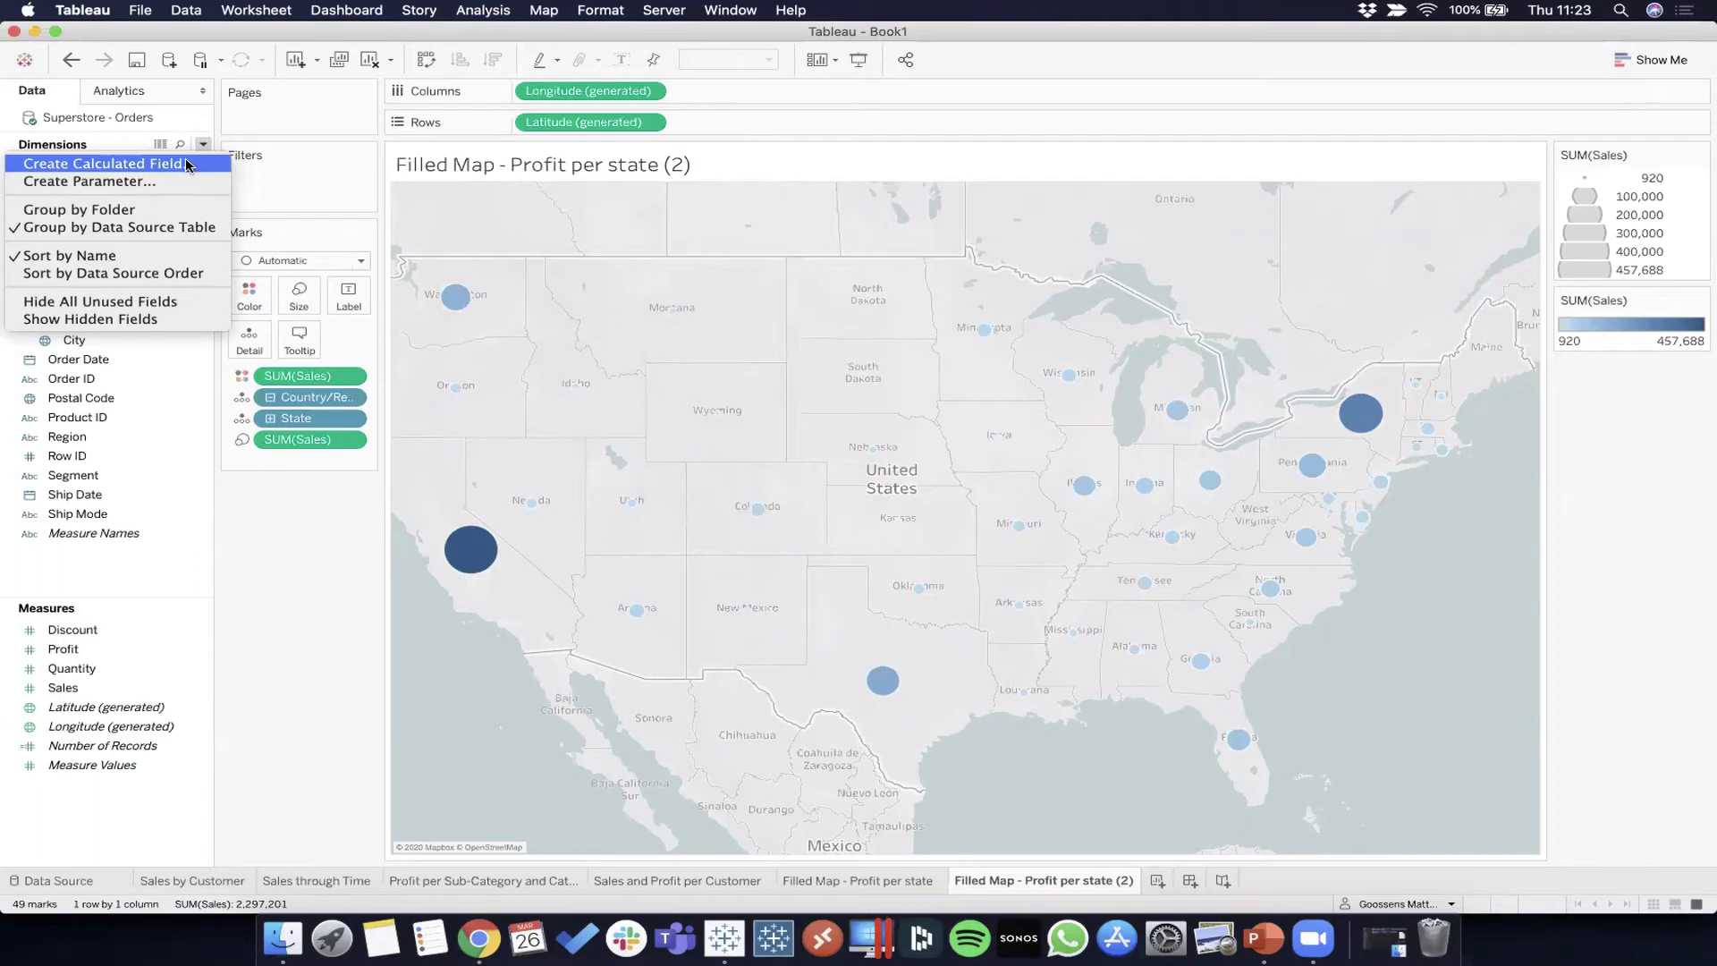
pyautogui.click(188, 164)
pyautogui.moveTo(850, 426); pyautogui.dragTo(739, 322)
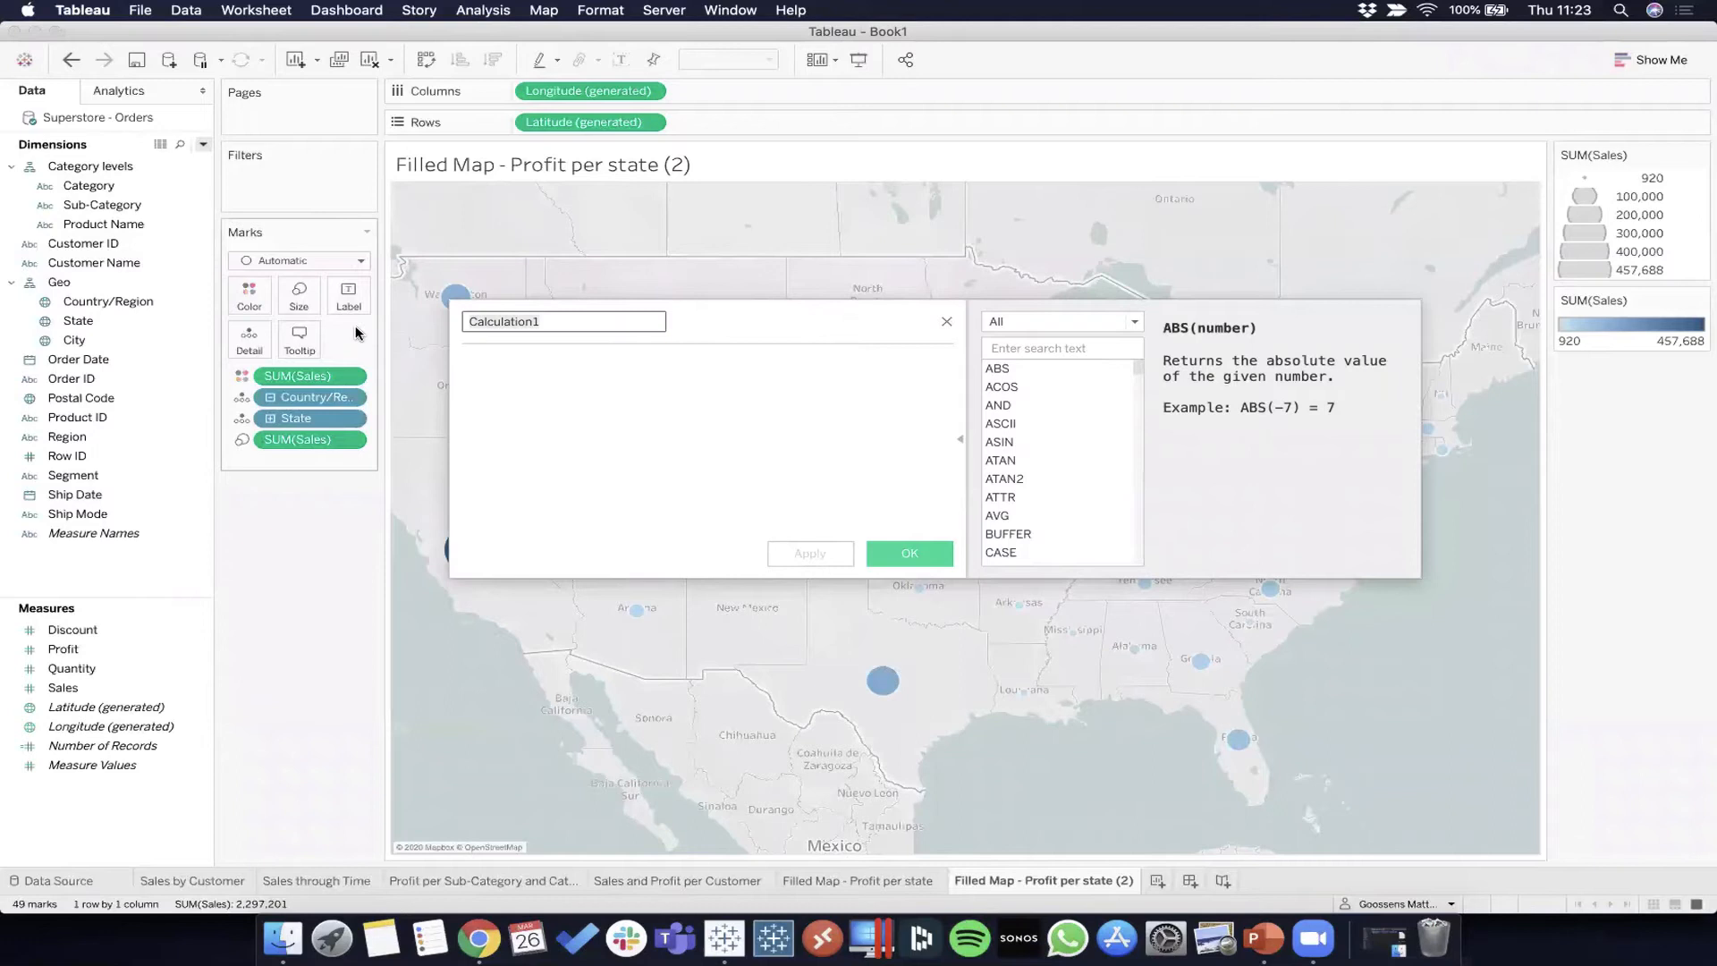
pyautogui.moveTo(715, 332); pyautogui.dragTo(742, 379)
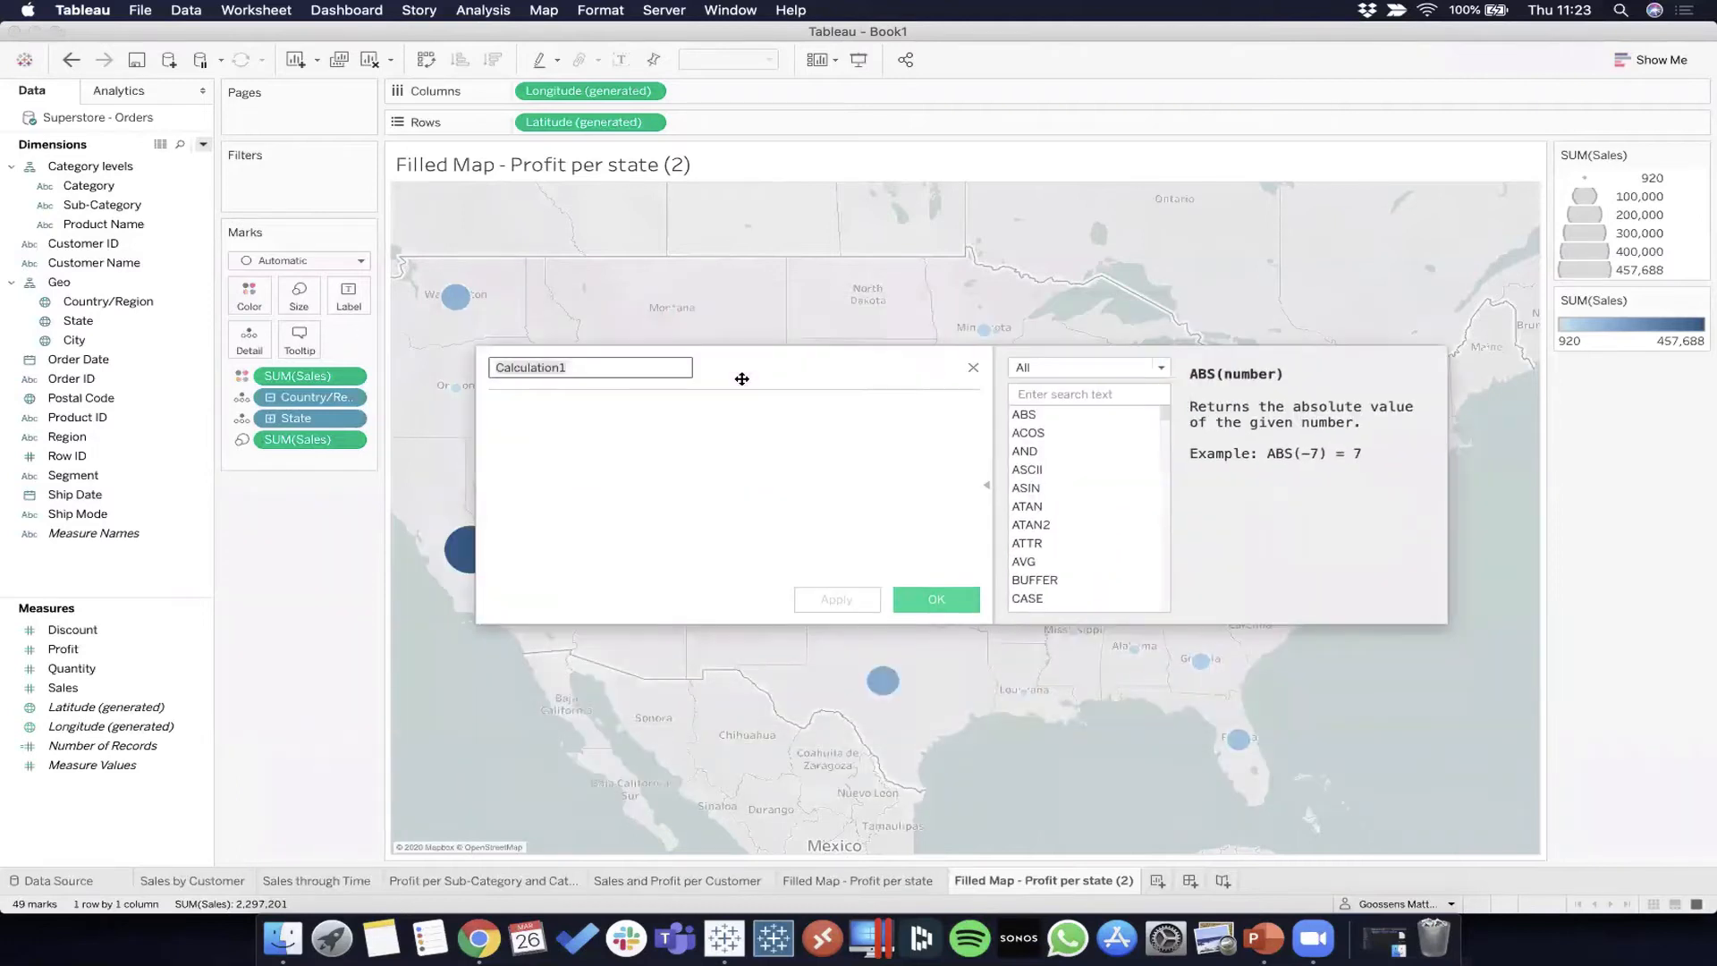
pyautogui.write('Color code')
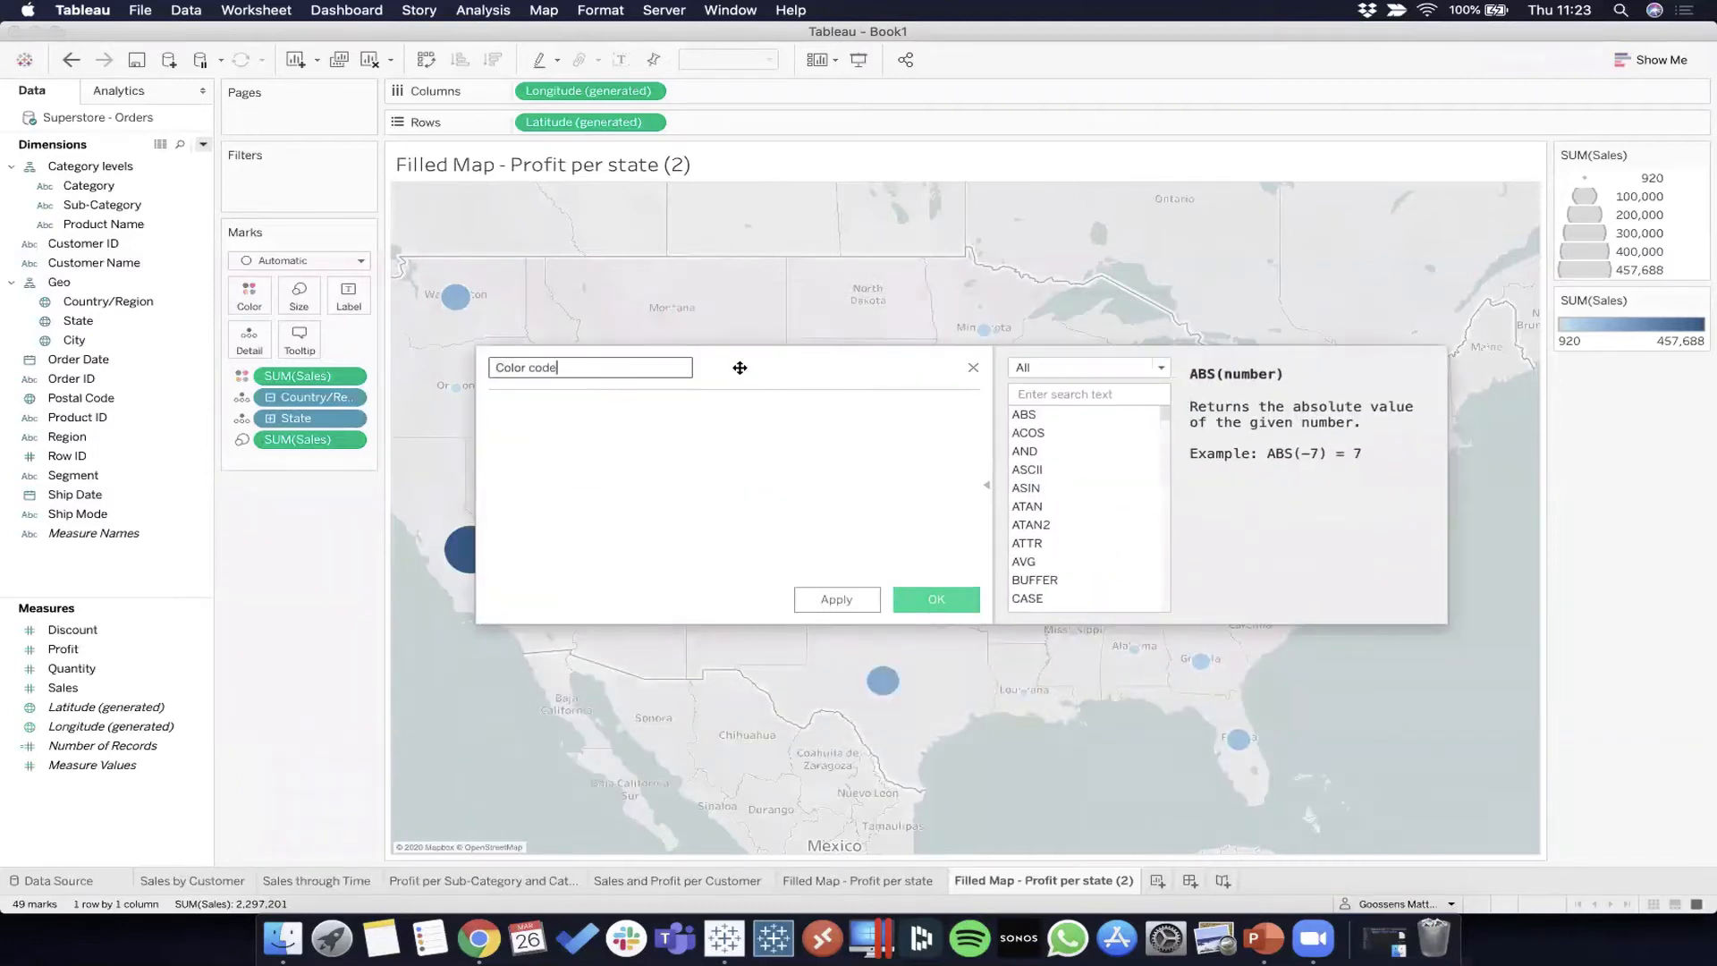
pyautogui.write(' the states')
pyautogui.click(708, 447)
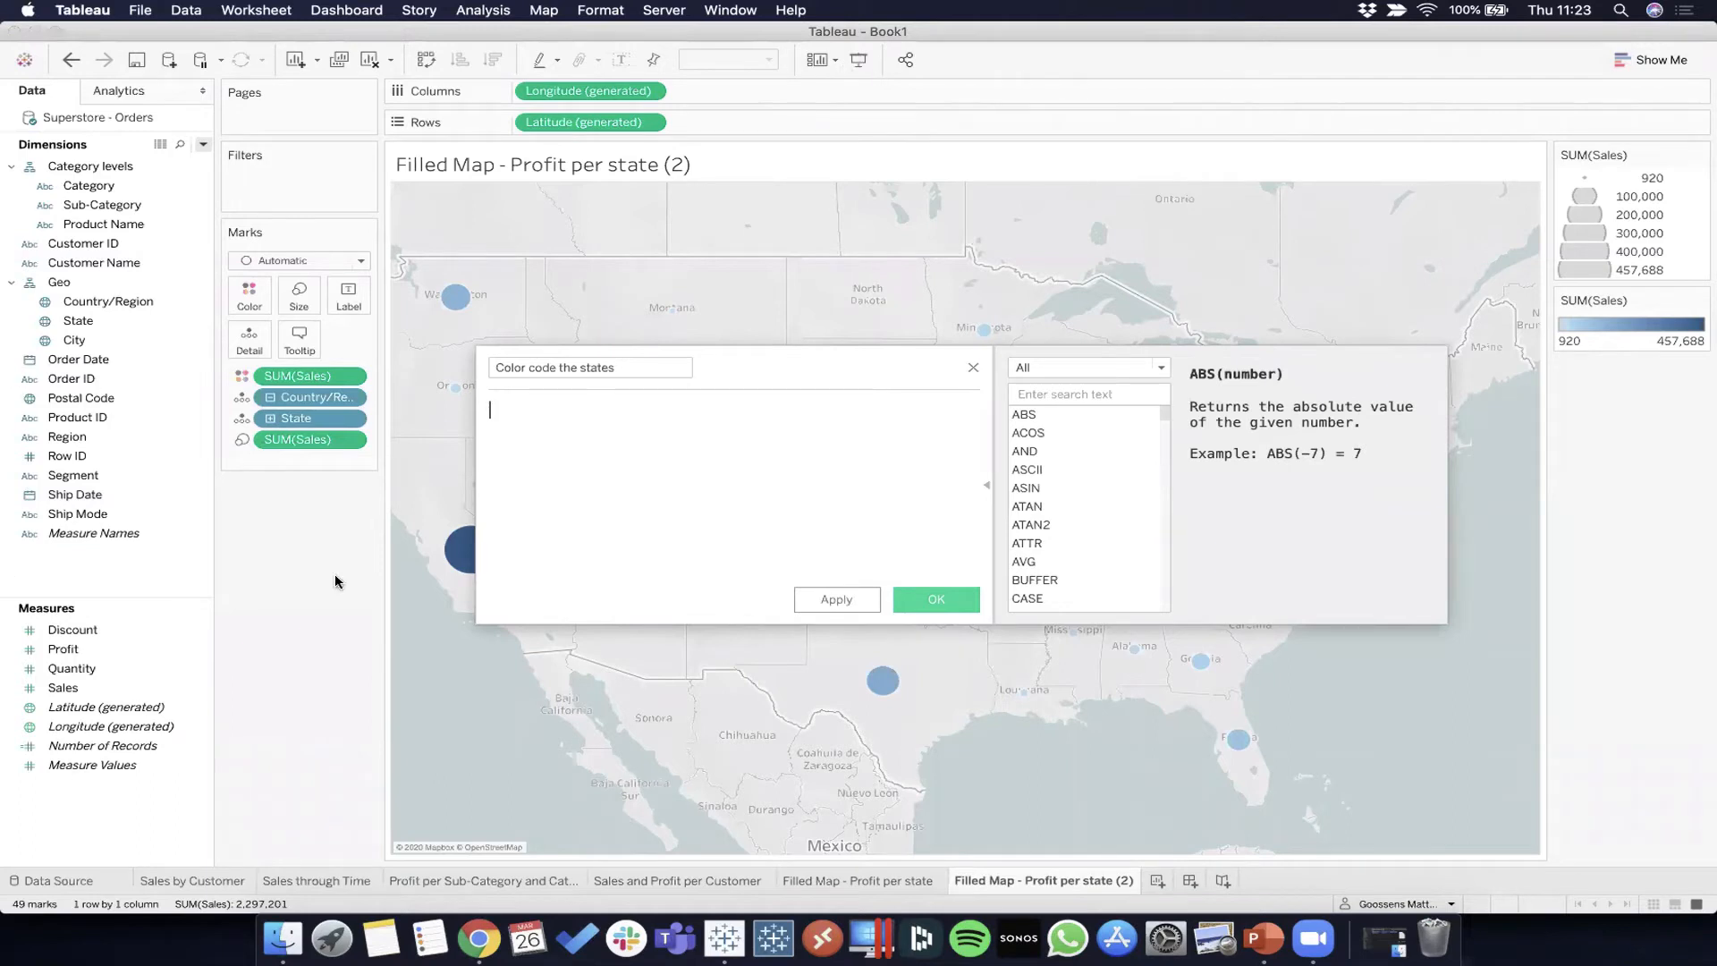
pyautogui.click(109, 252)
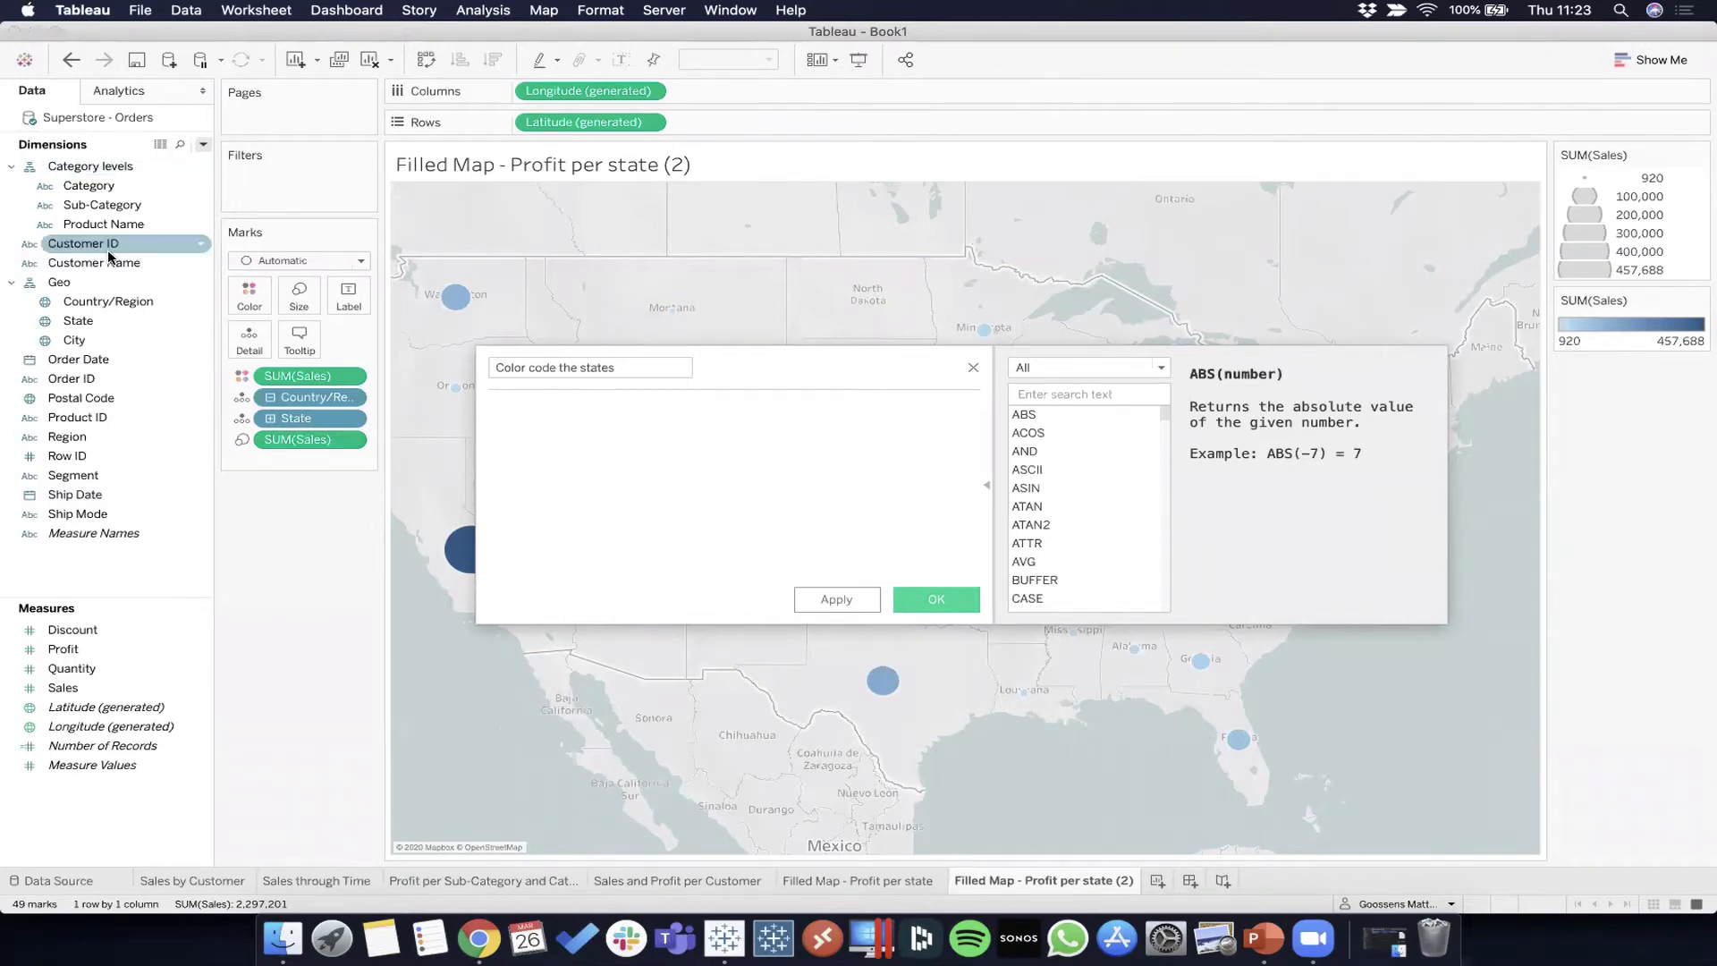
pyautogui.click(77, 689)
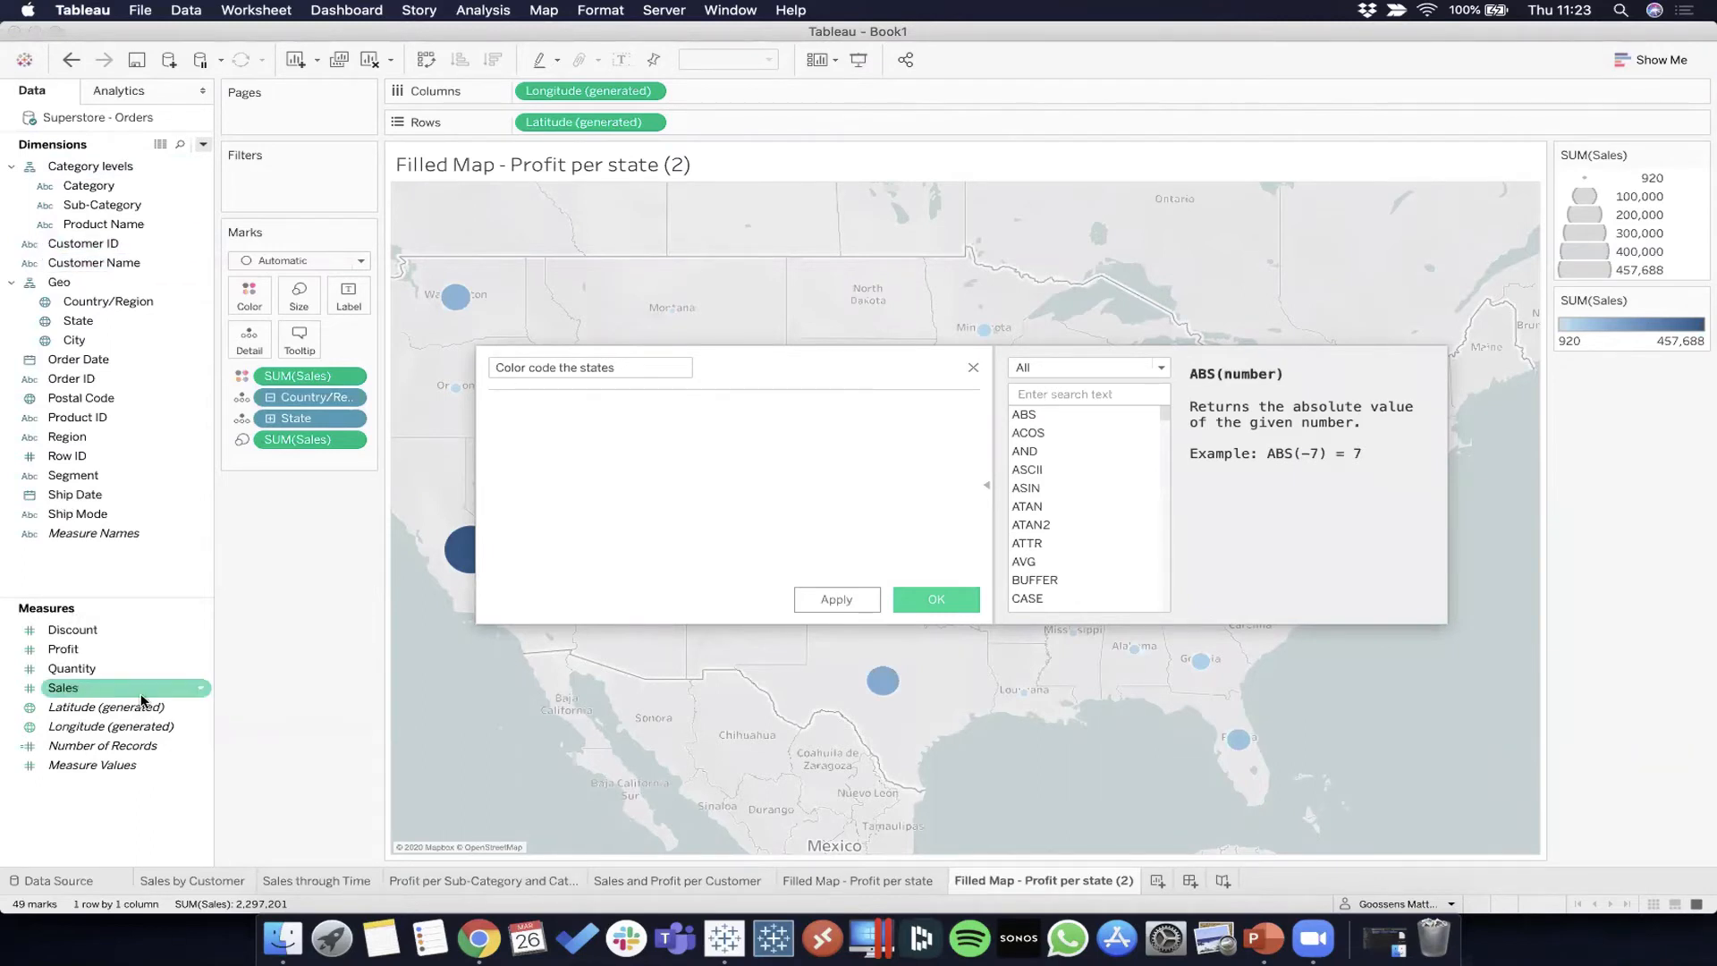
pyautogui.click(630, 535)
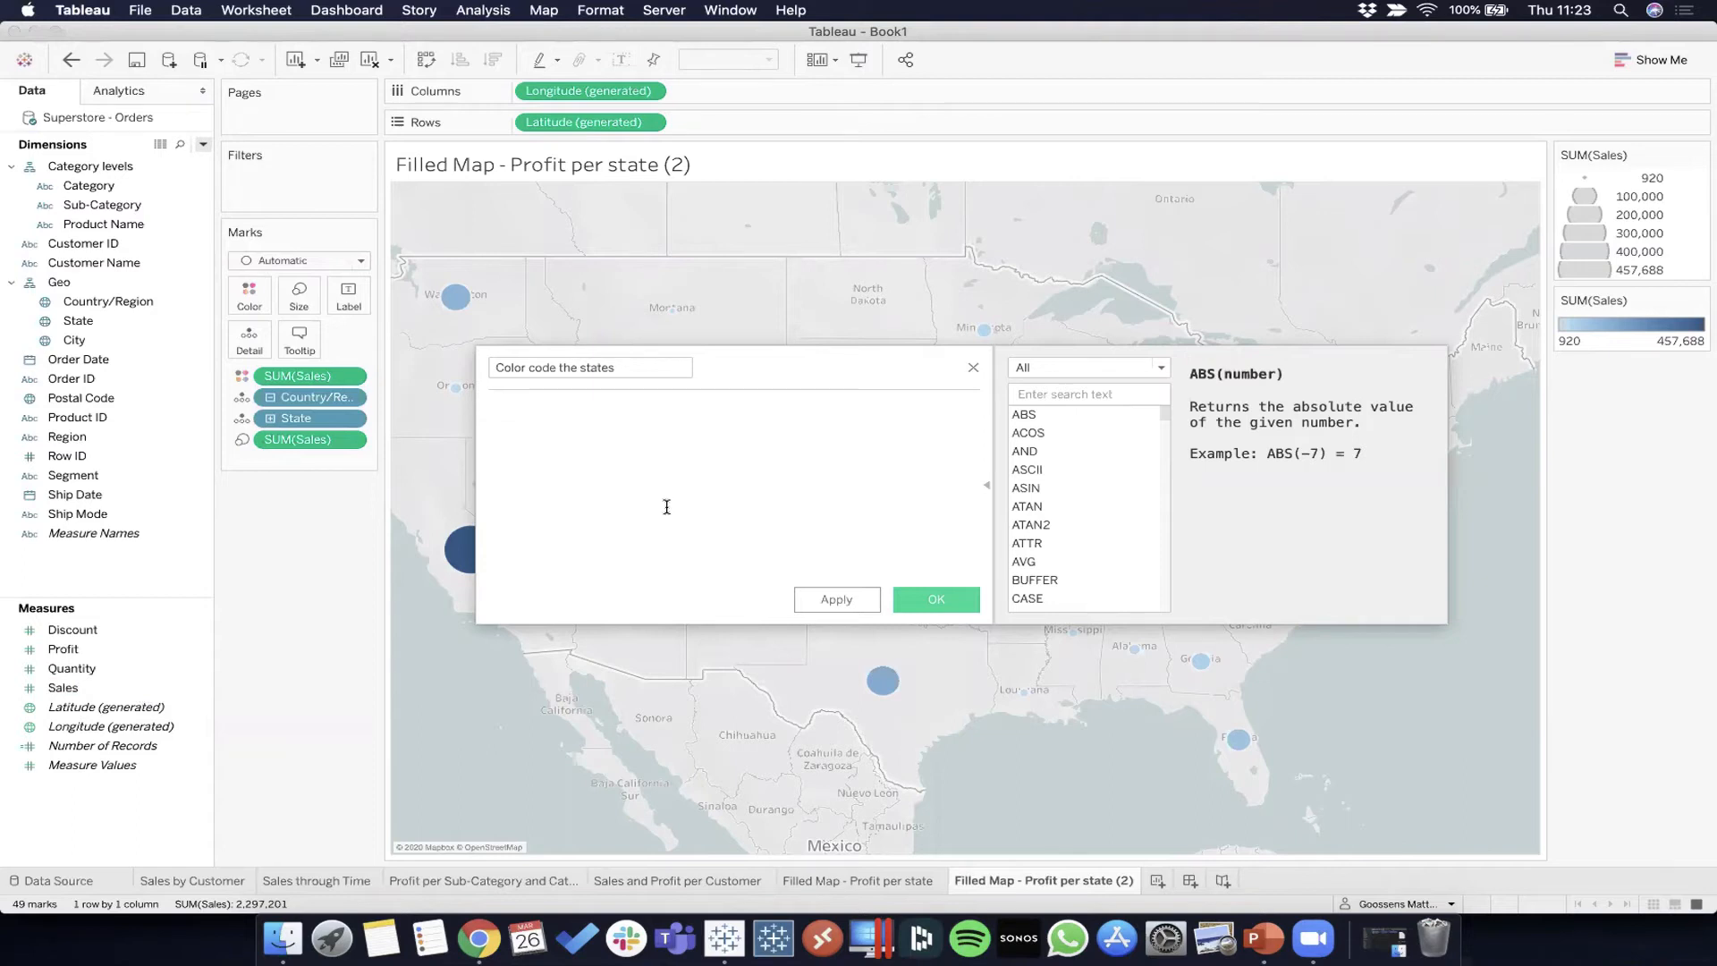
pyautogui.moveTo(806, 372); pyautogui.dragTo(977, 234)
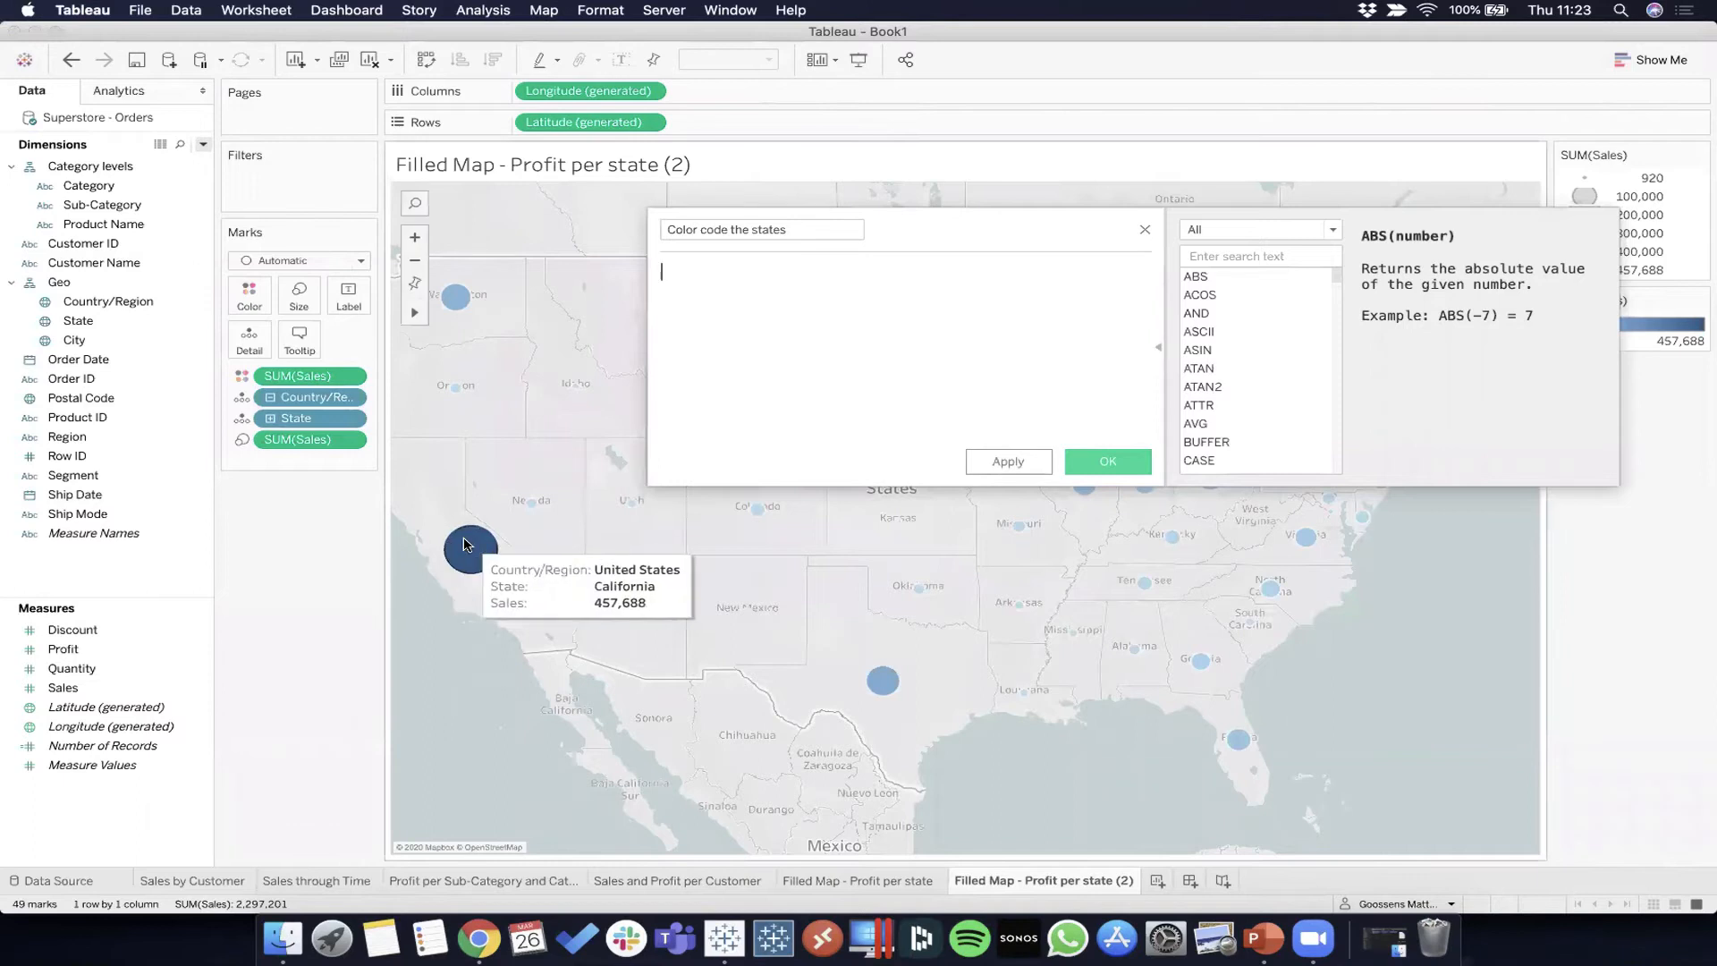
pyautogui.moveTo(471, 552)
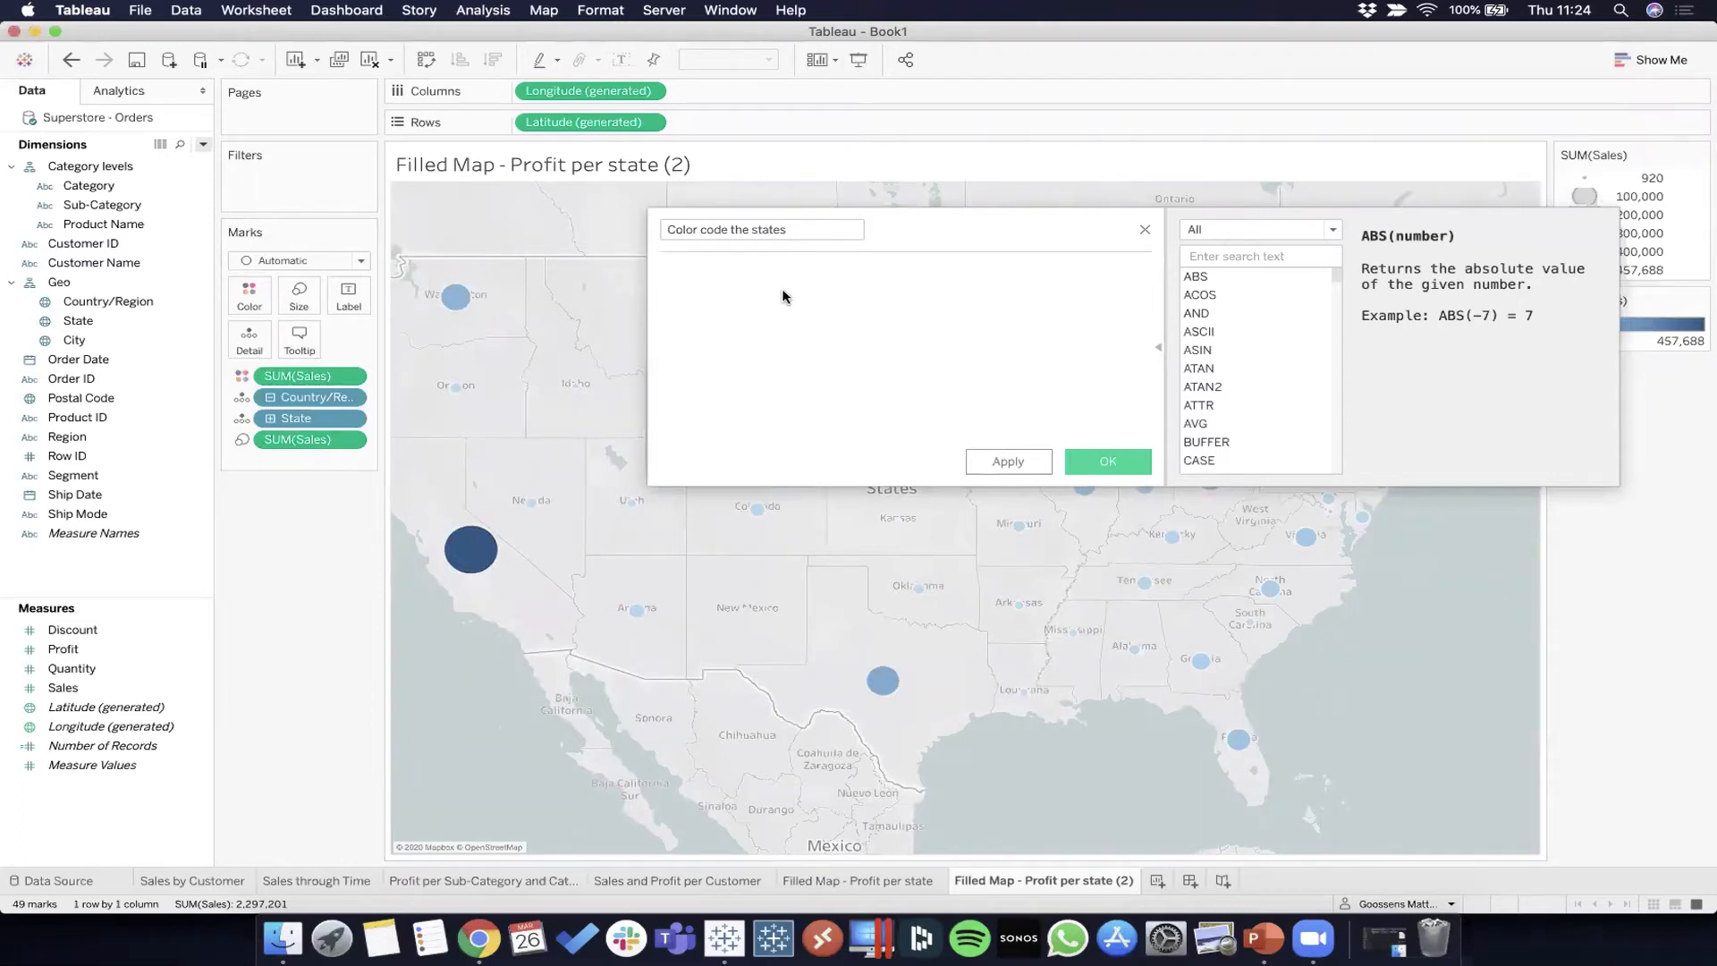
pyautogui.moveTo(1005, 234); pyautogui.dragTo(935, 202)
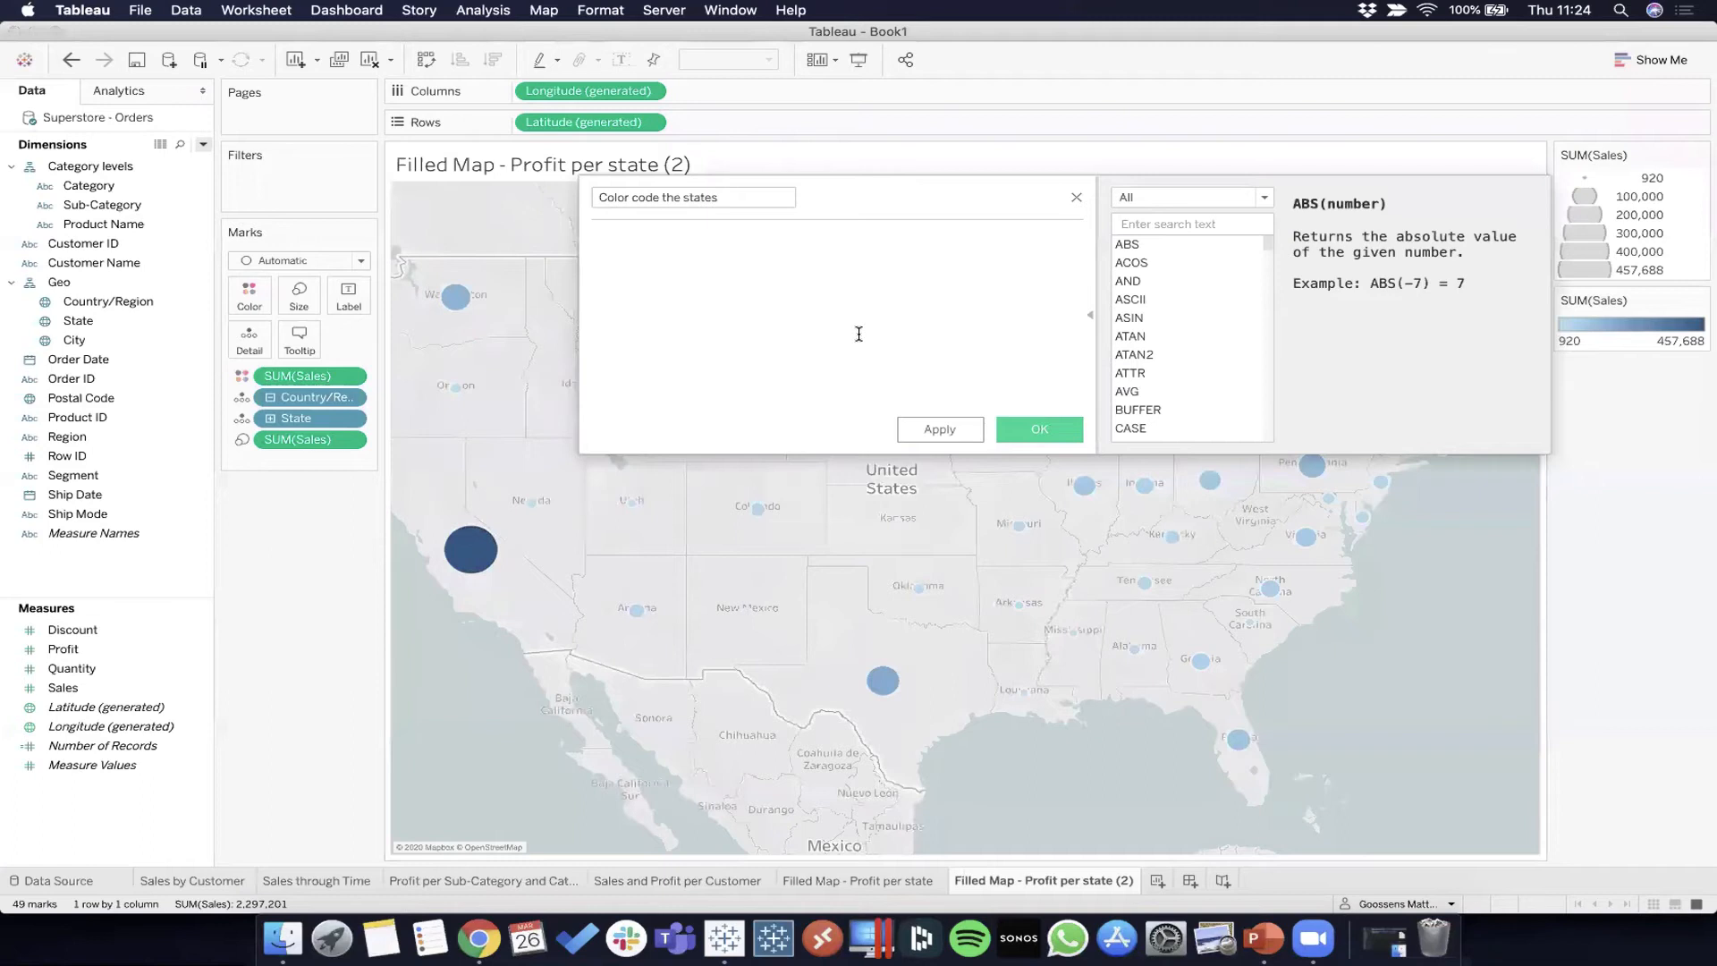
# Step: Browse the available functions and function categories in the calculation editor
pyautogui.click(1255, 201)
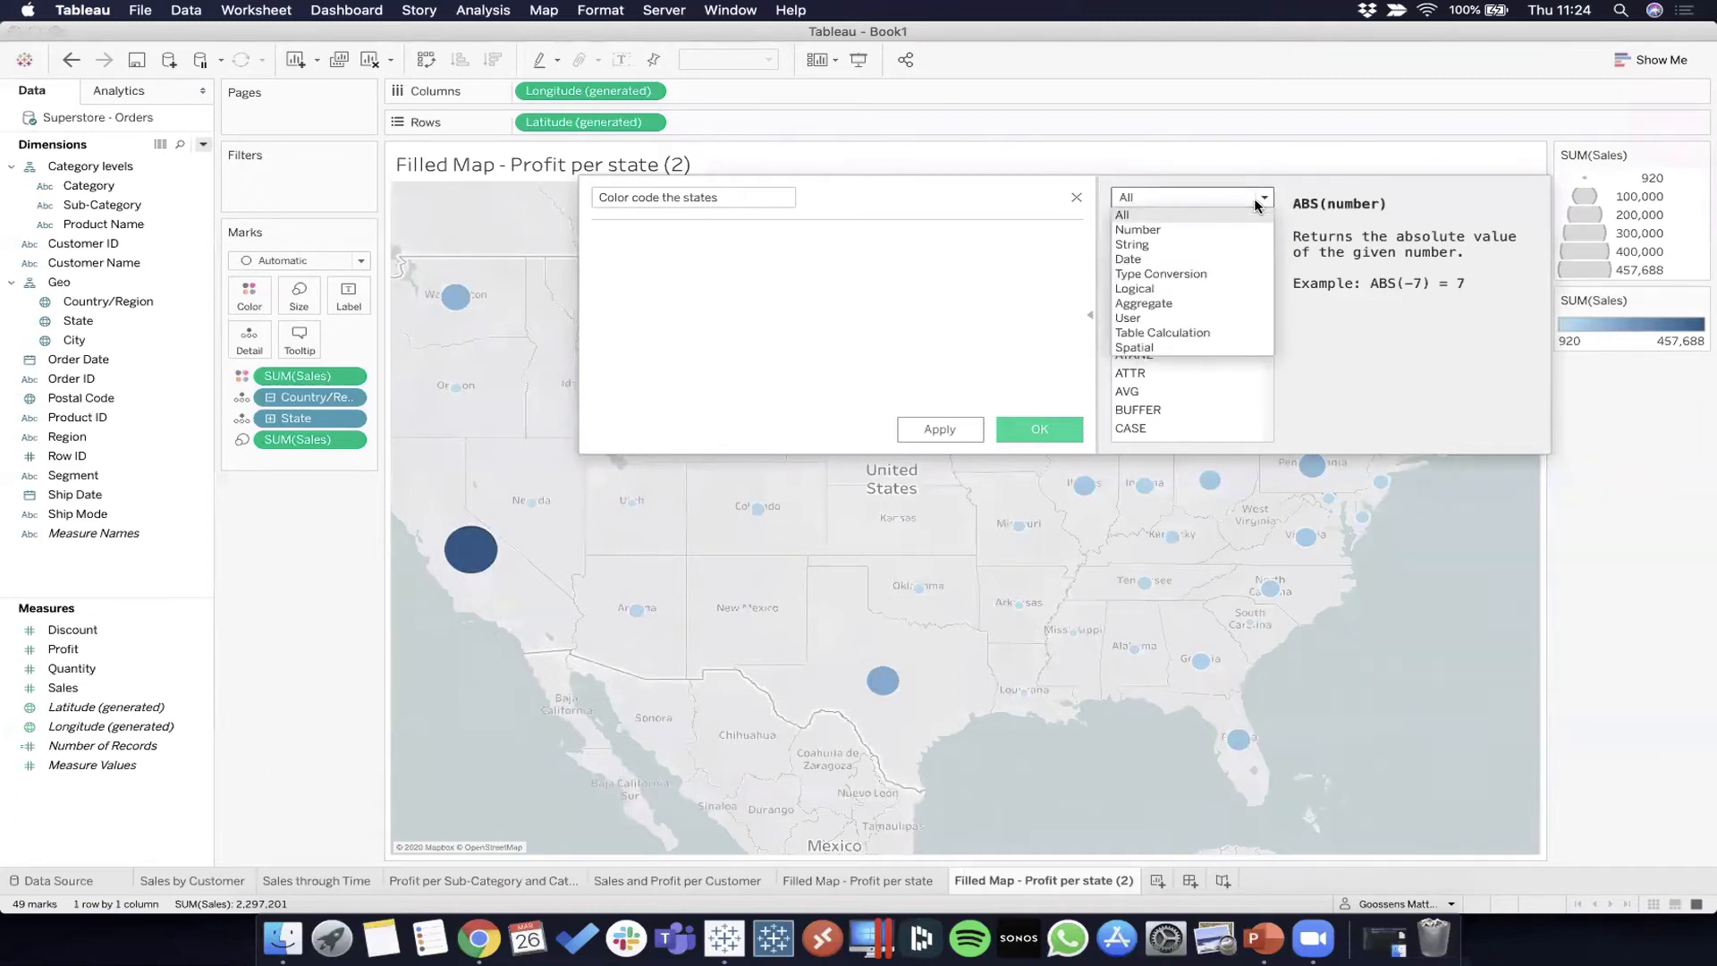
pyautogui.click(1255, 201)
pyautogui.scroll(-10, 1202, 304)
pyautogui.scroll(-15, 1203, 306)
pyautogui.scroll(20, 1207, 295)
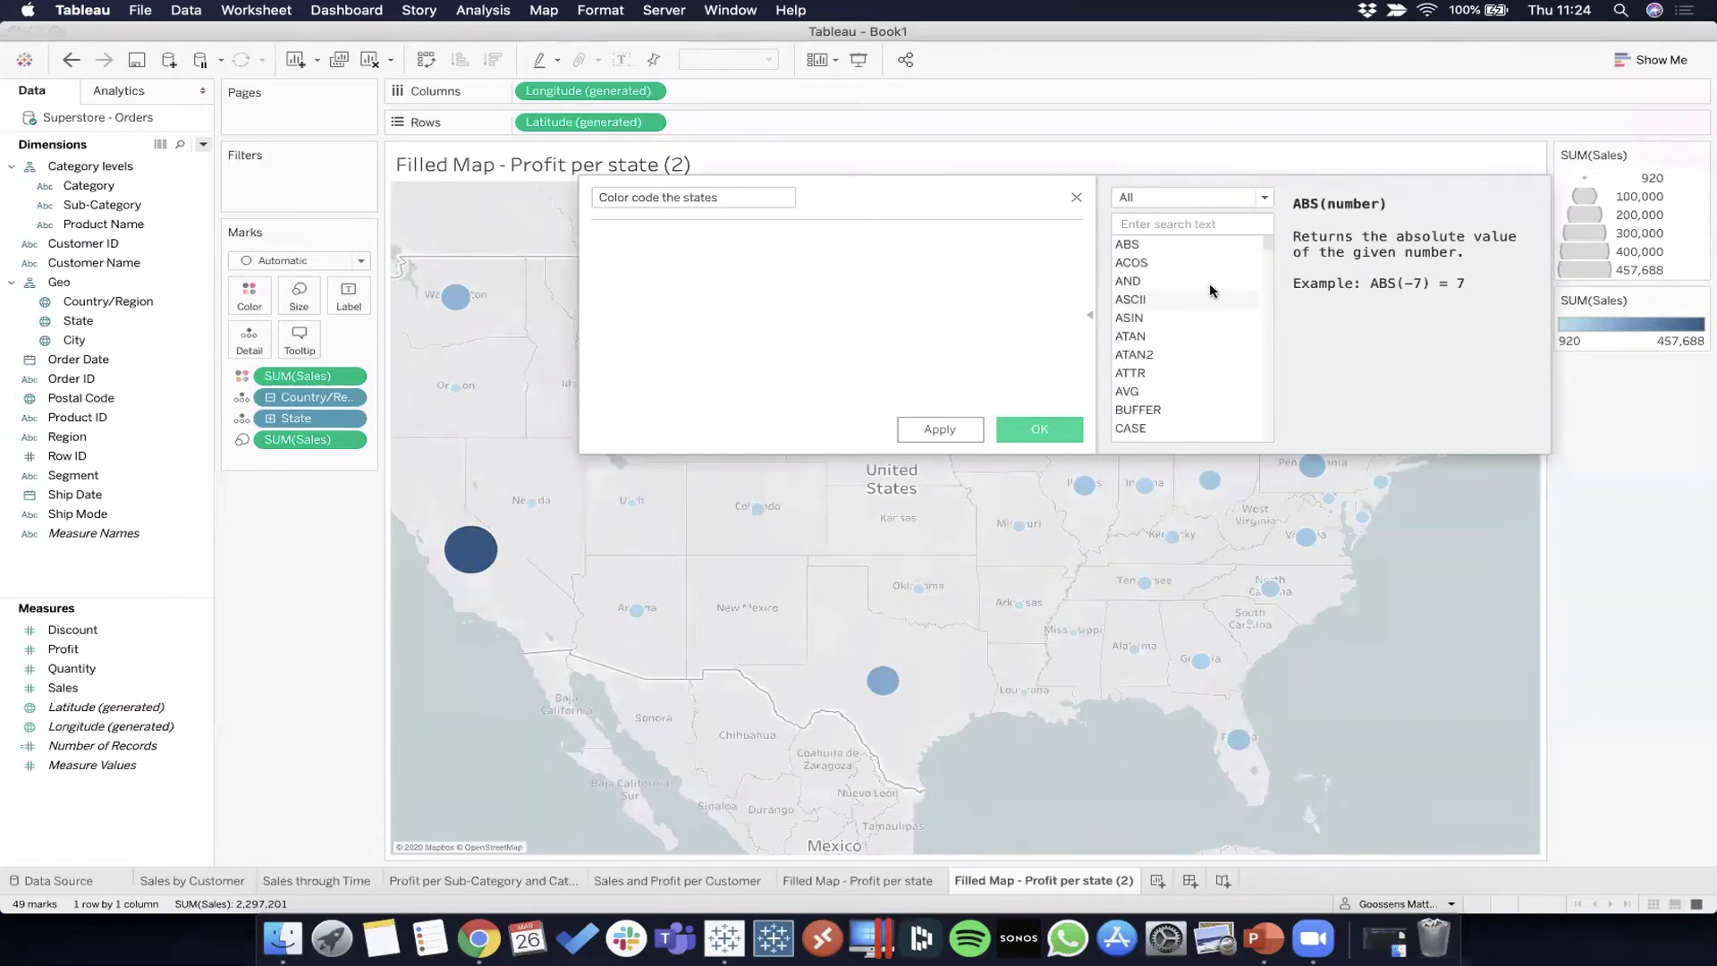
pyautogui.click(1256, 198)
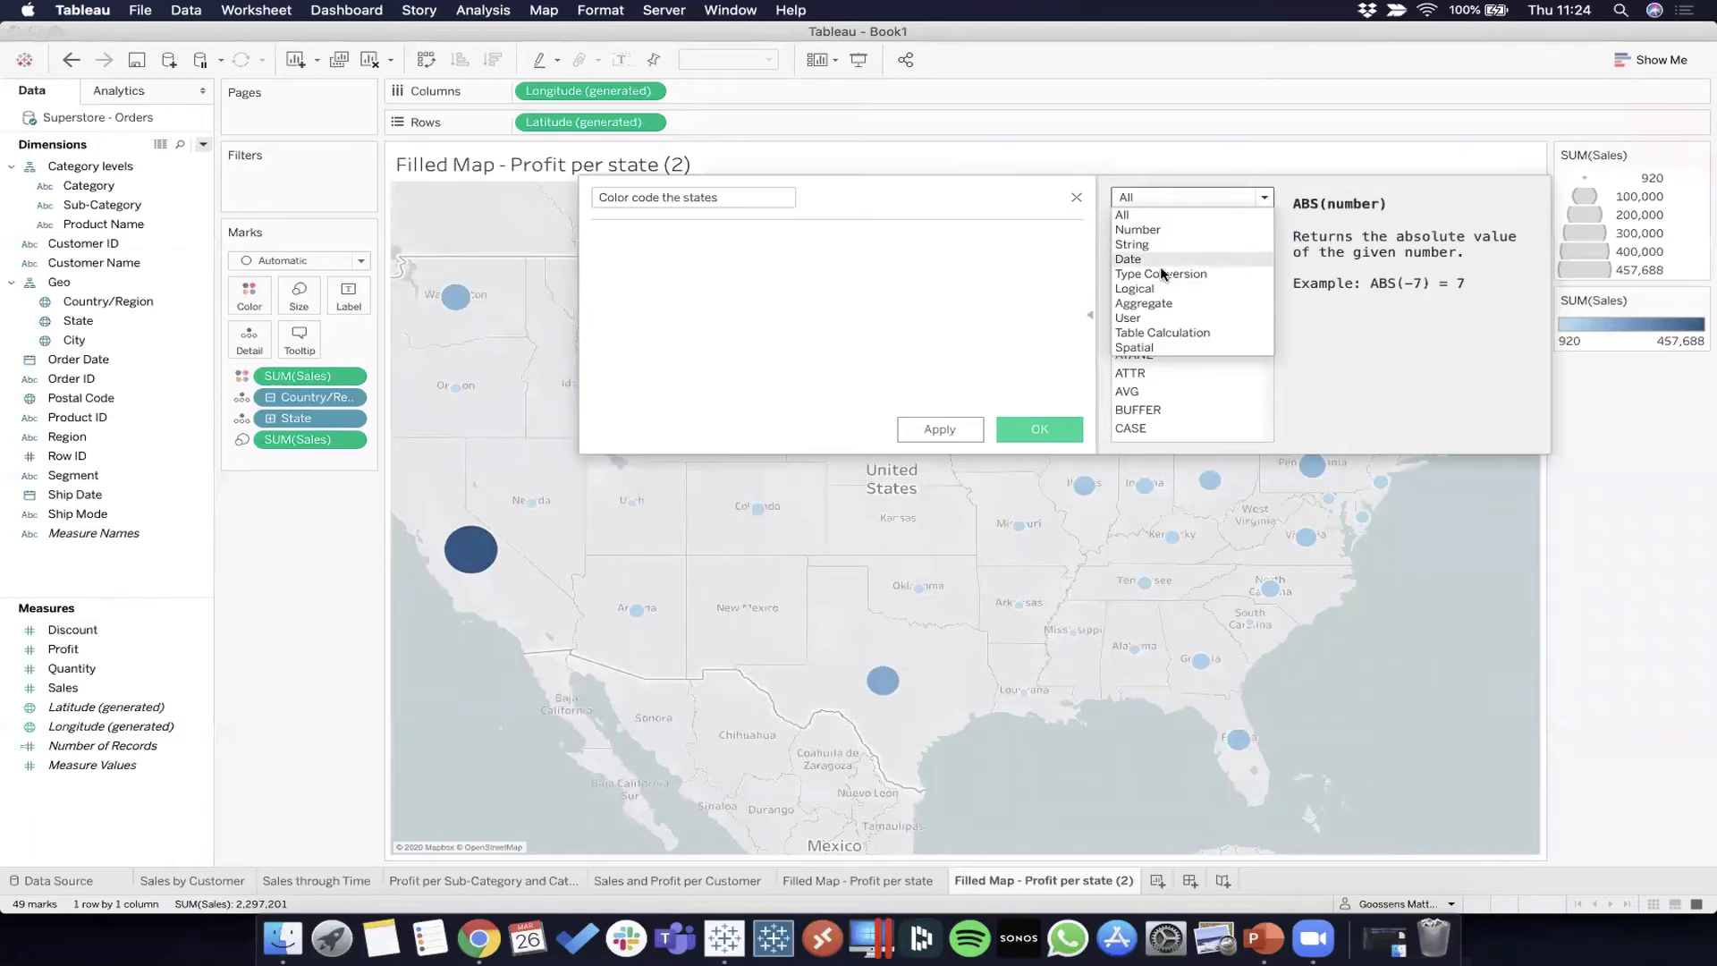
pyautogui.click(873, 282)
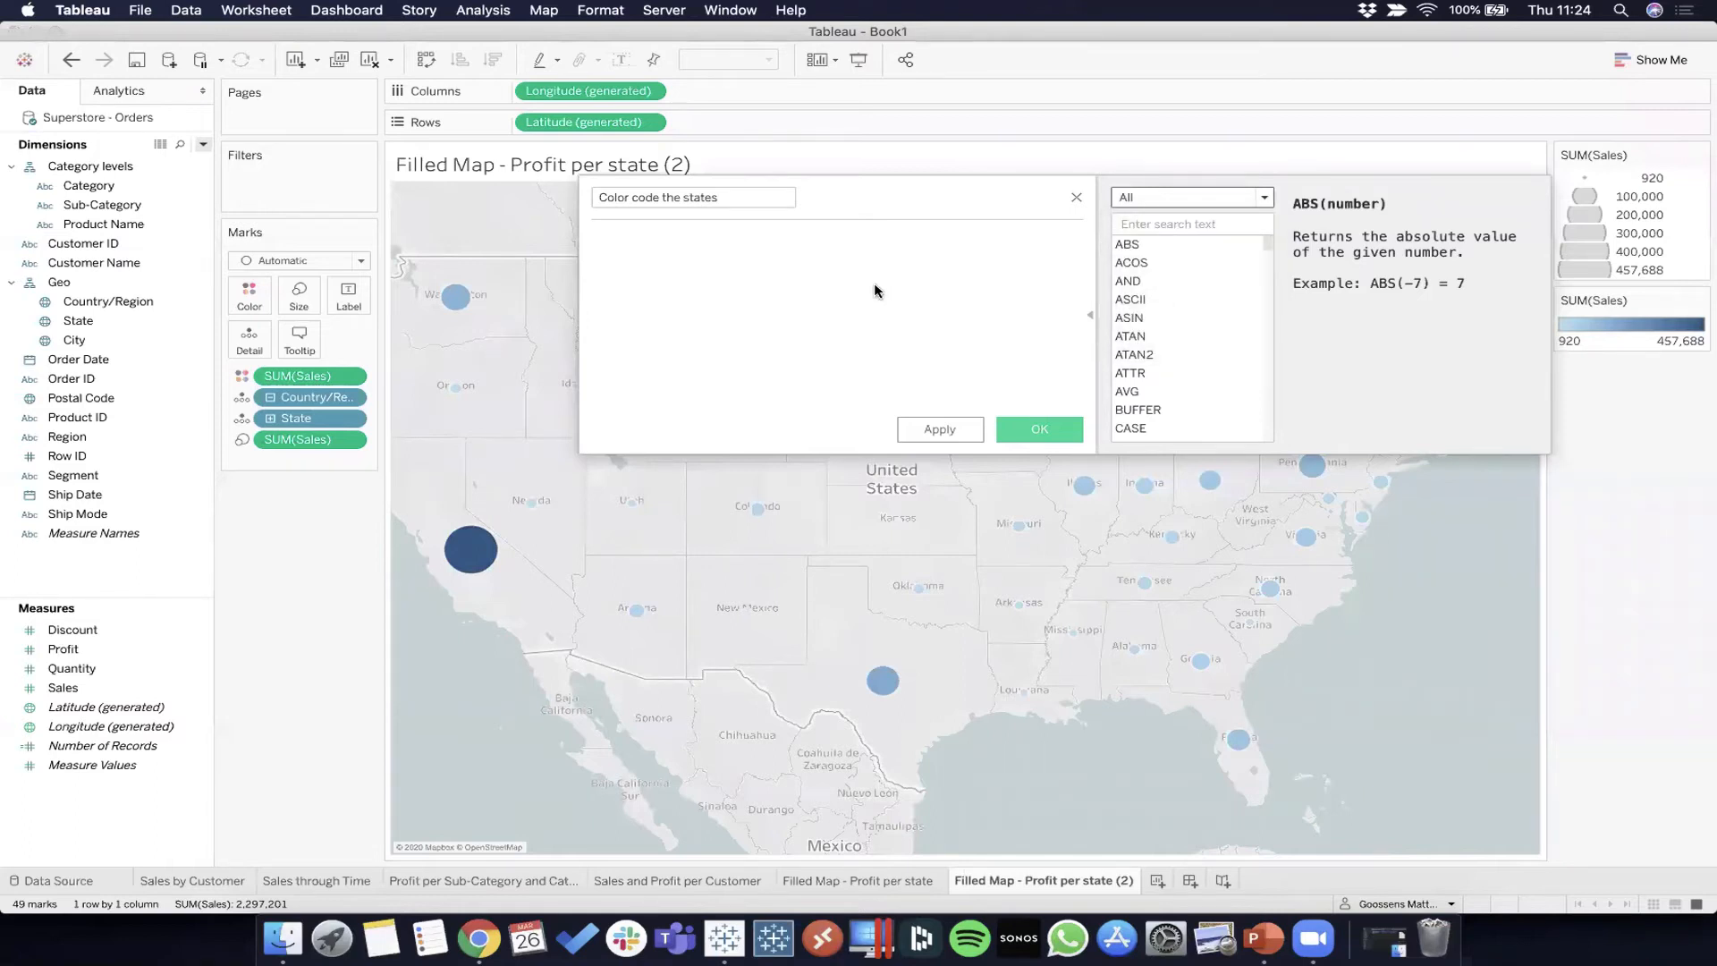
# Step: Begin the formula with the IF function, toggling the function reference closed and open again
pyautogui.write('if')
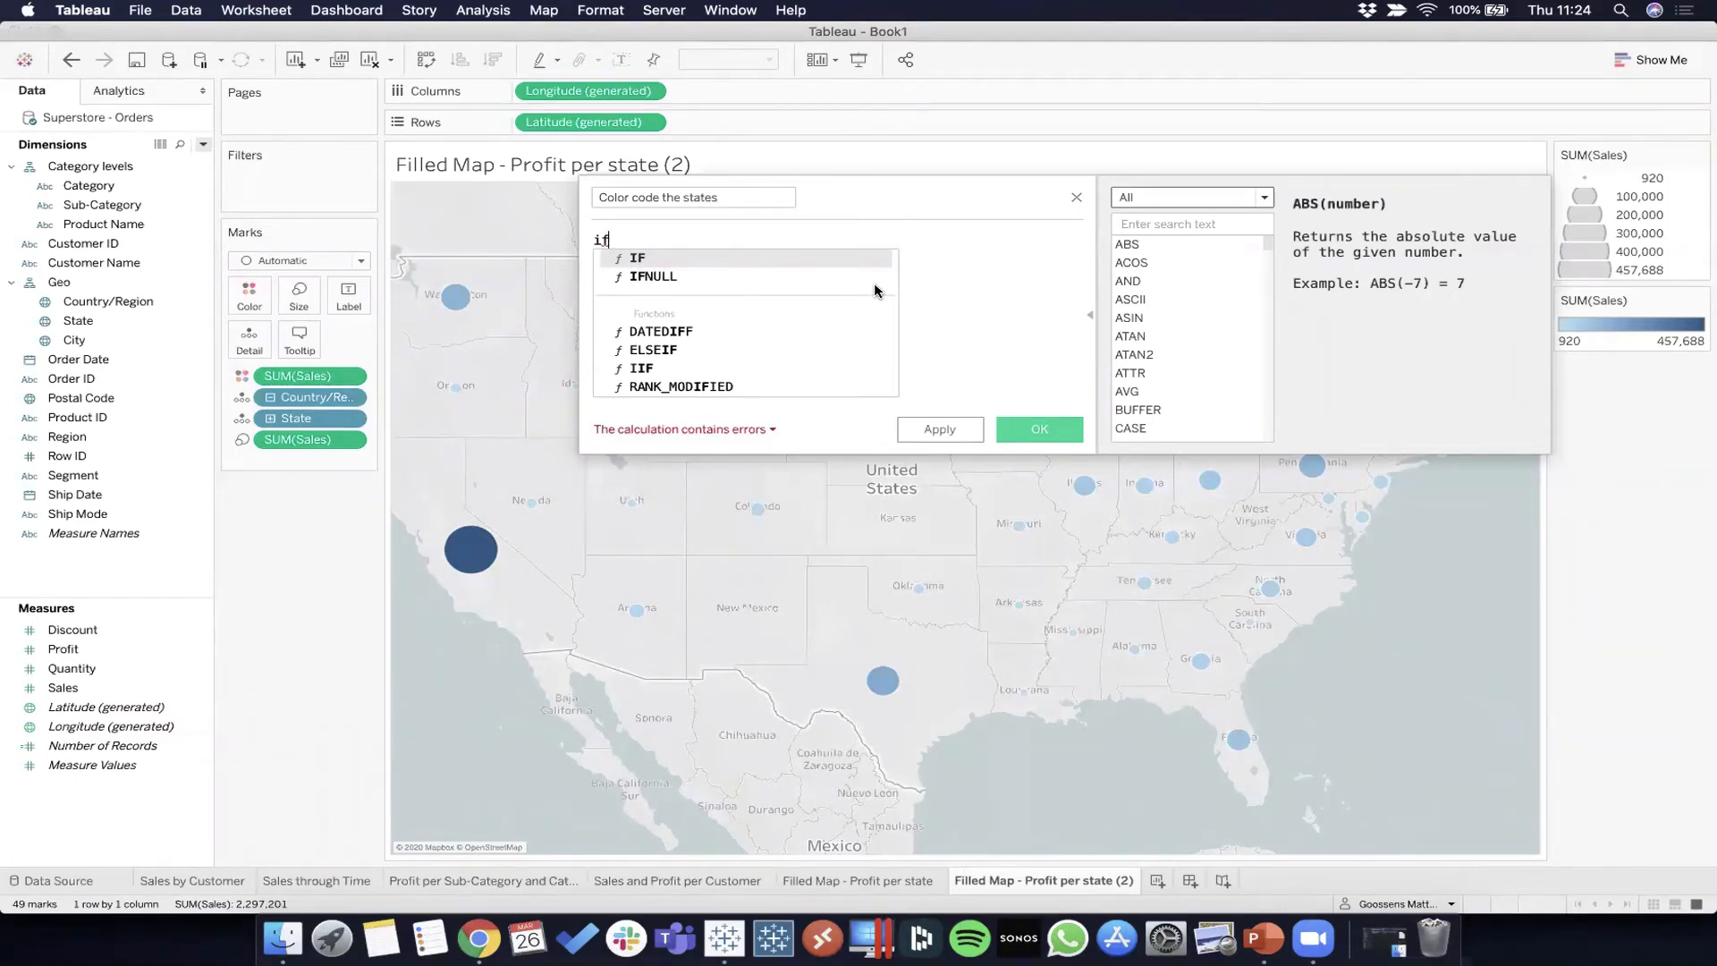
pyautogui.press('Return')
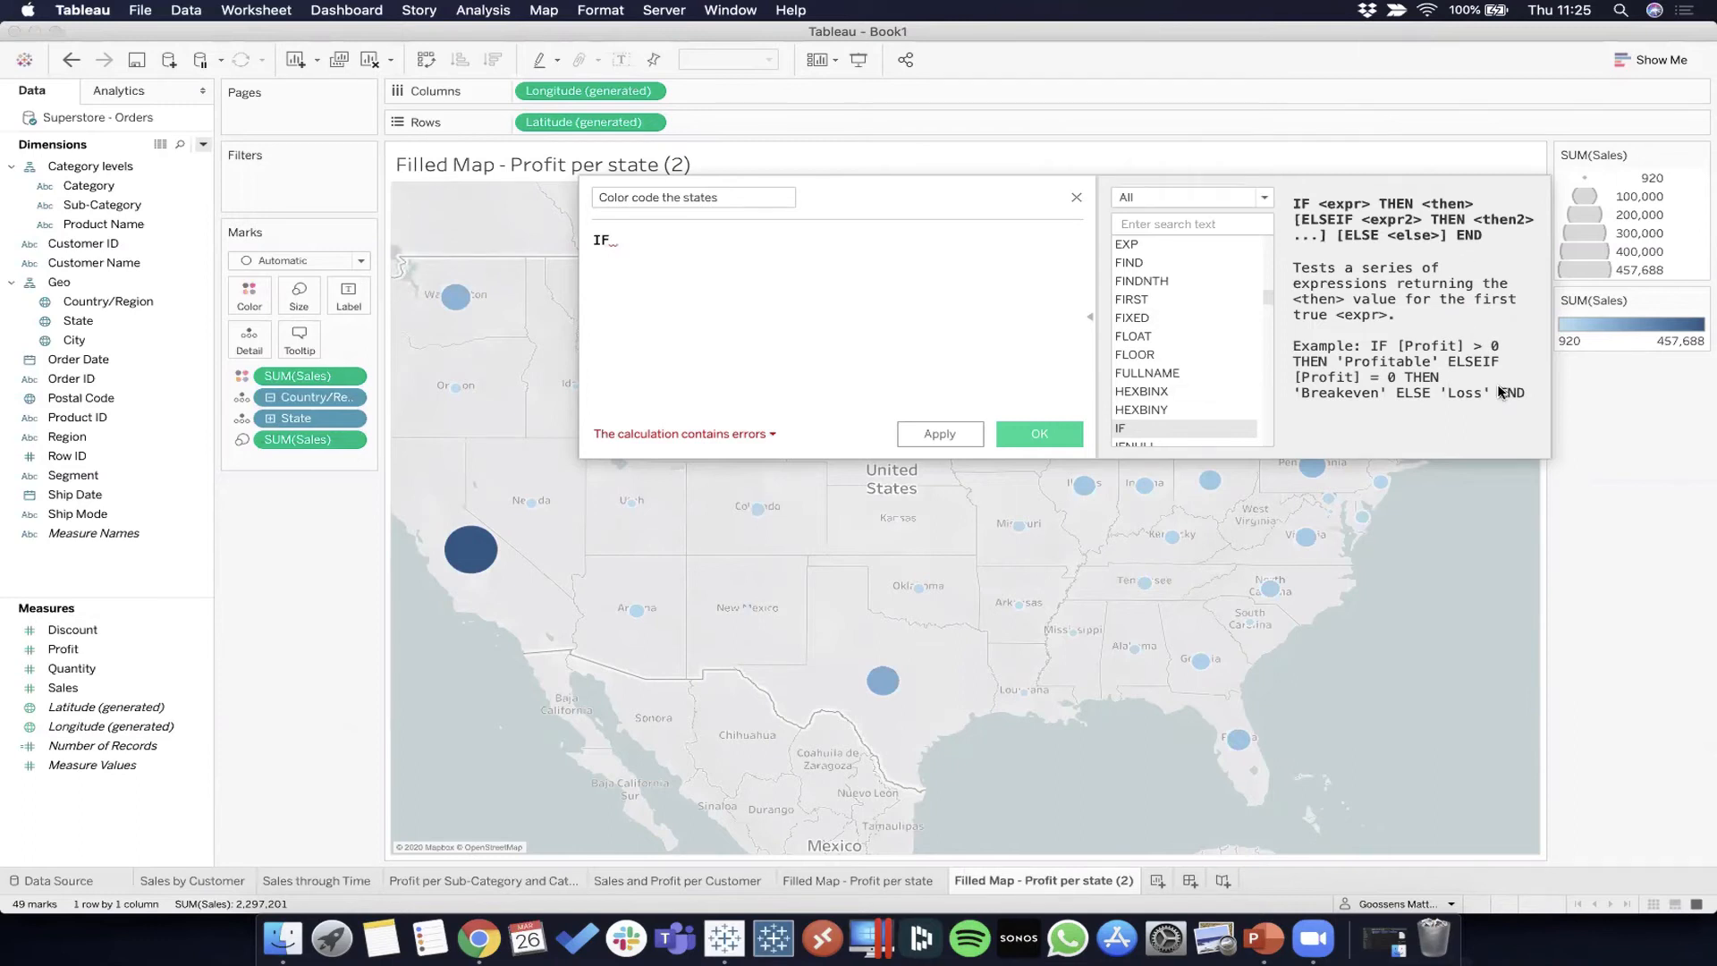
pyautogui.click(1089, 317)
pyautogui.click(1090, 316)
pyautogui.click(1089, 316)
pyautogui.click(1090, 319)
# Step: Insert the map's SUM(Sales) measure after IF, and replace it with a manually entered SUM([Sales])
pyautogui.moveTo(302, 438); pyautogui.dragTo(689, 290)
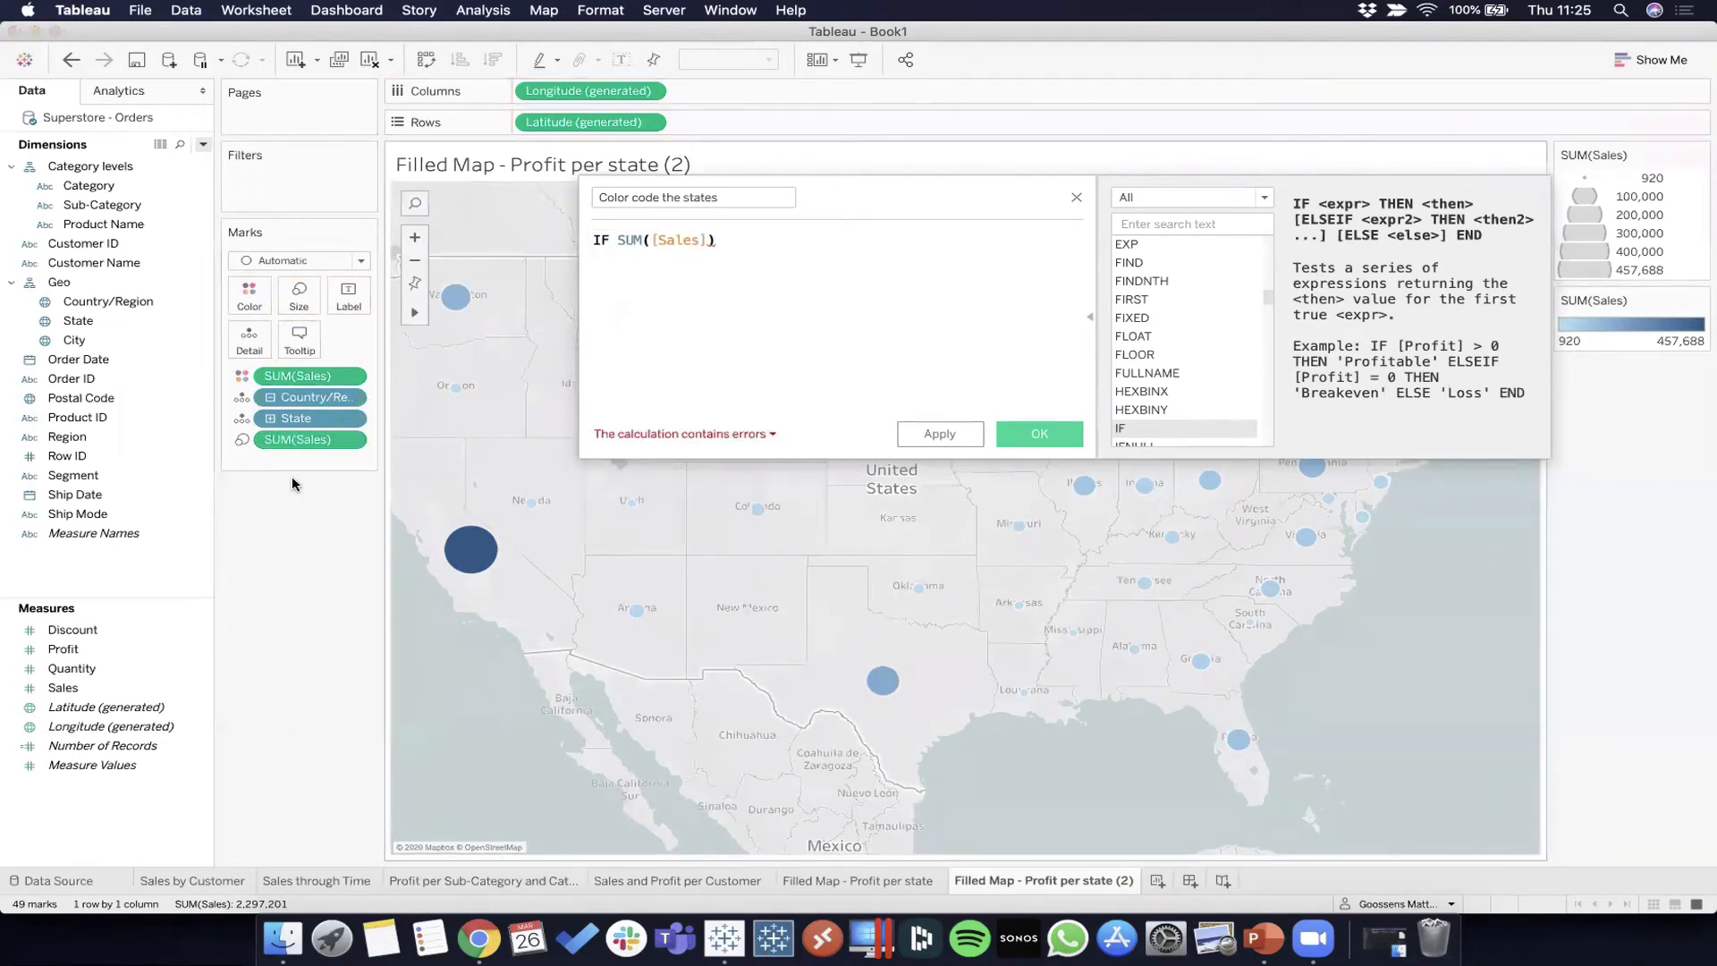
pyautogui.moveTo(716, 240); pyautogui.dragTo(617, 238)
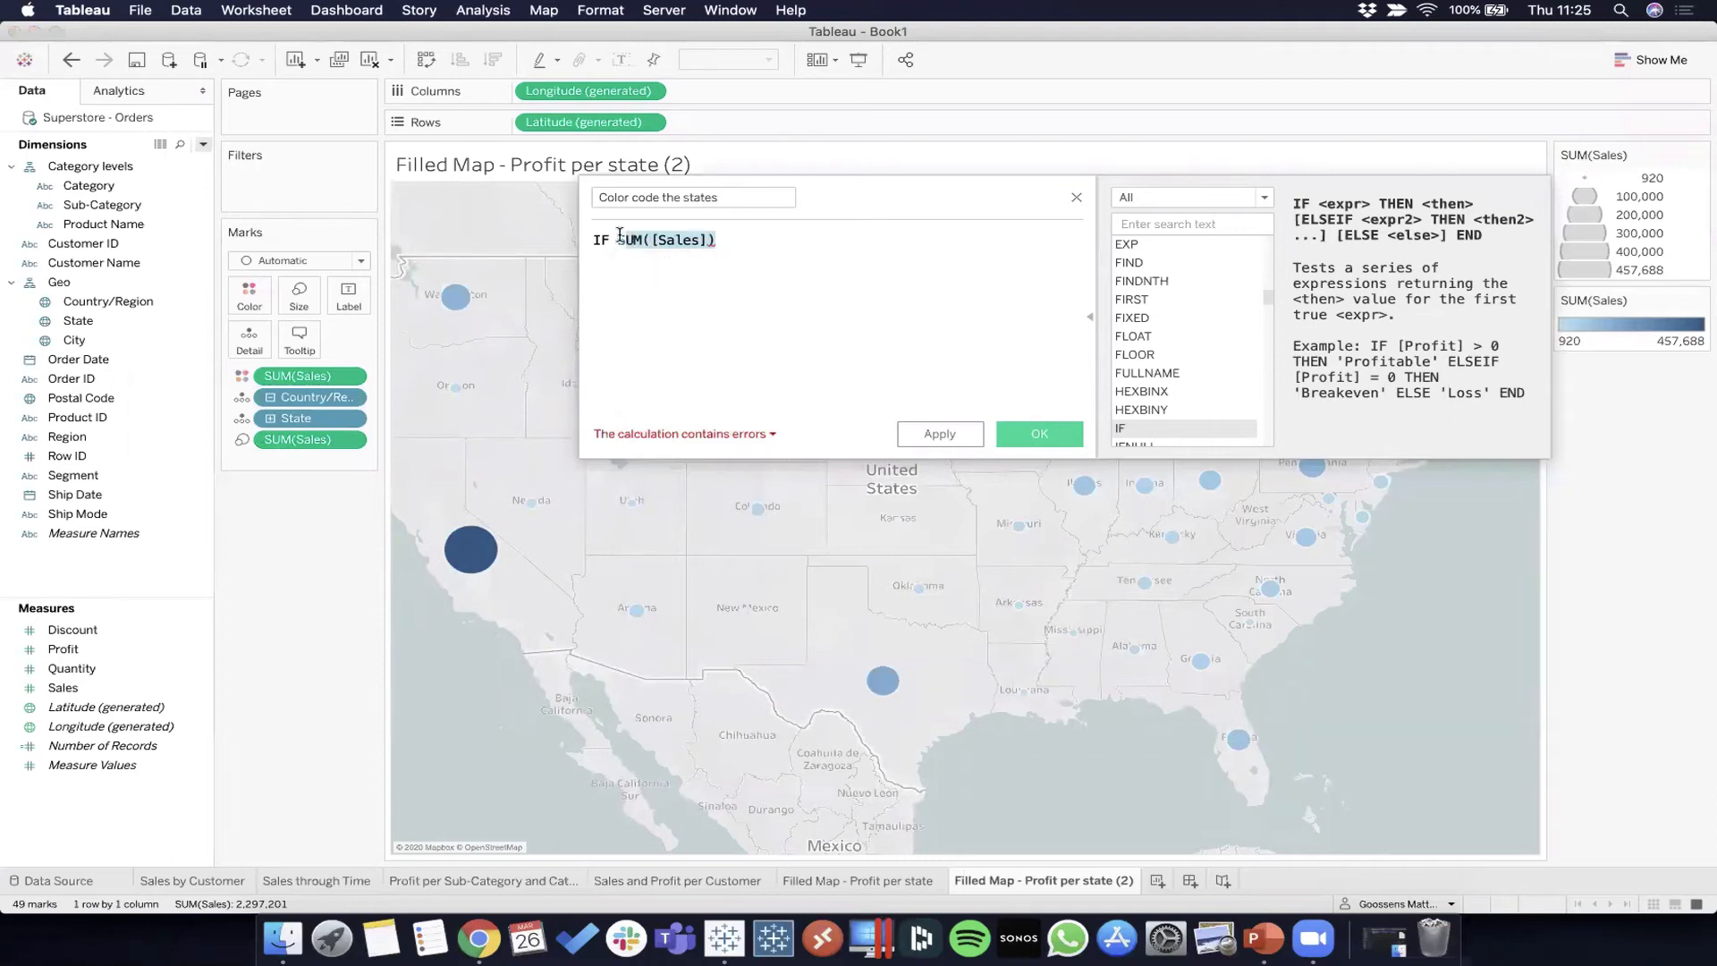
pyautogui.press('BackSpace')
pyautogui.write('SUM([Sales])')
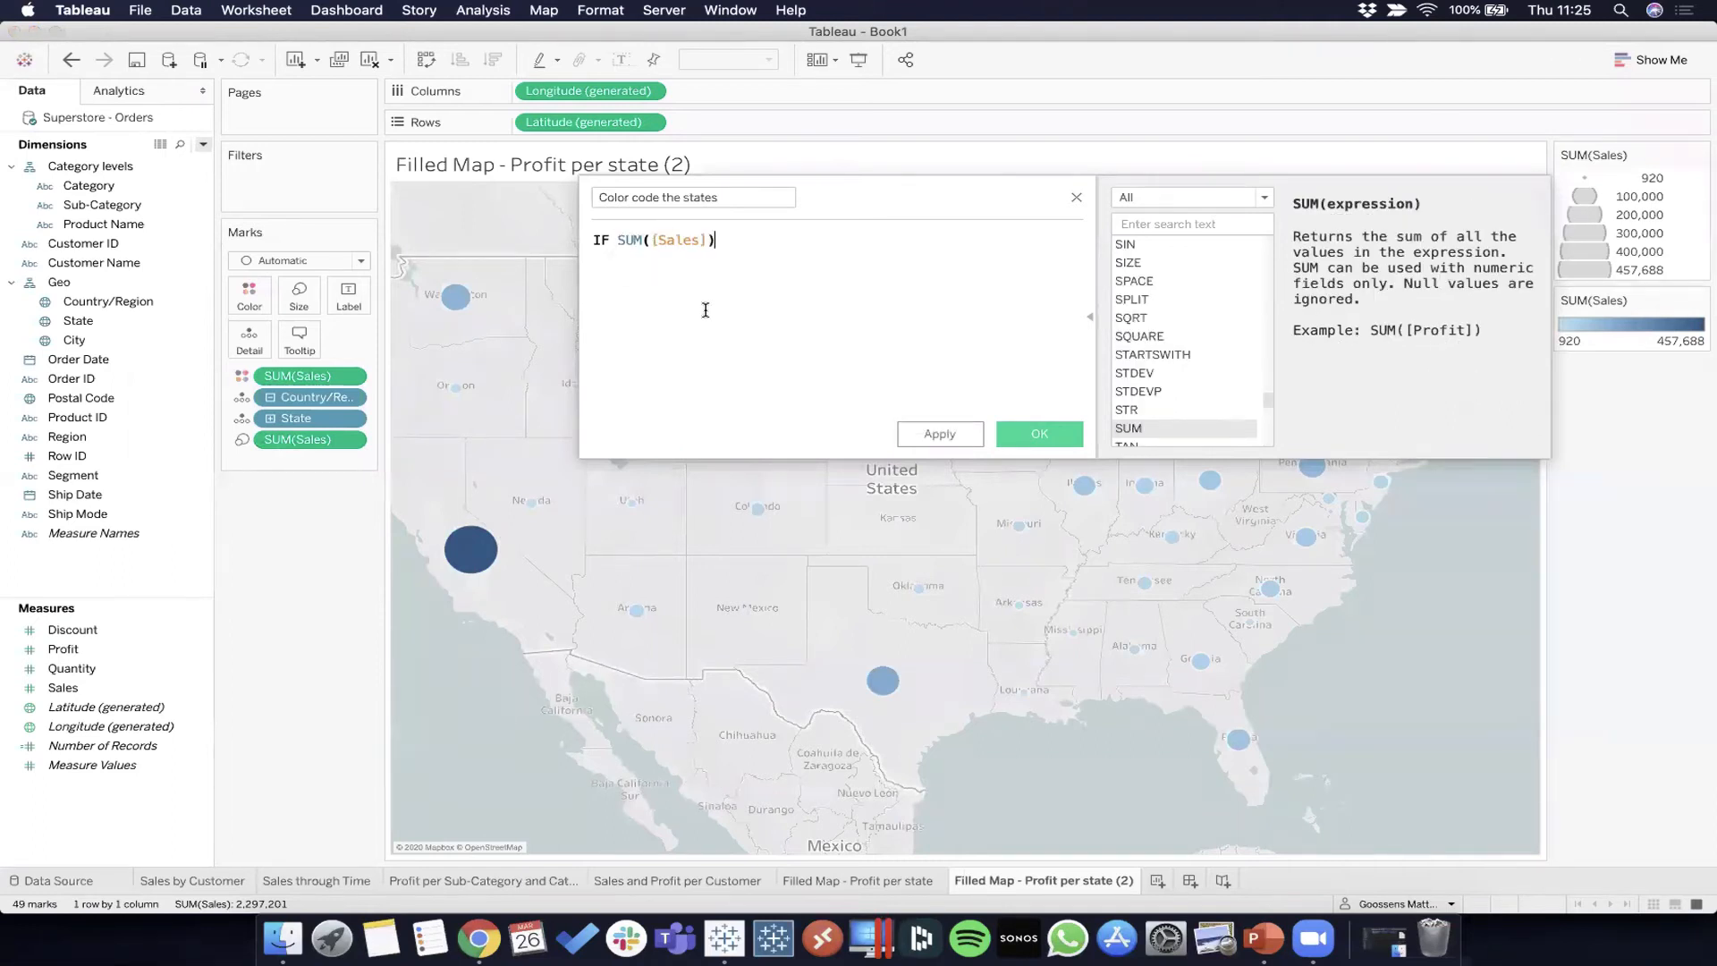
# Step: Clear the SUM([Sales]) expression from the formula after IF
pyautogui.click(673, 243)
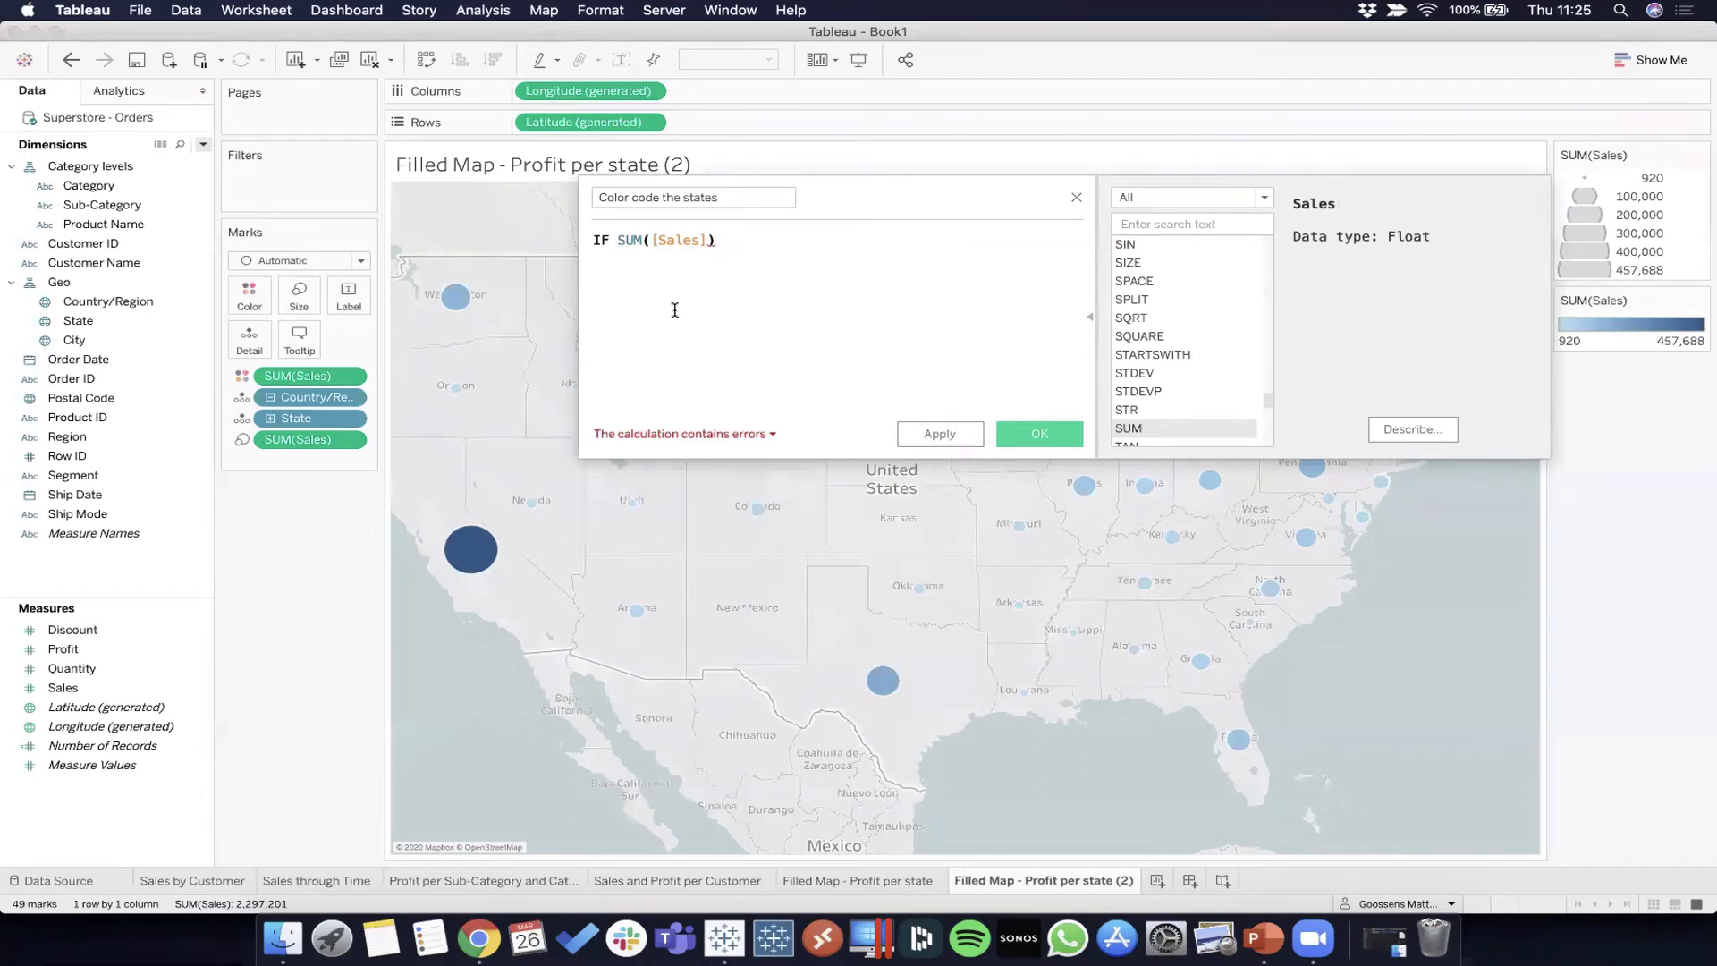
pyautogui.press('BackSpace')
pyautogui.press('BackSpace')
pyautogui.press('BackSpace')
pyautogui.press('BackSpace')
pyautogui.press('BackSpace')
pyautogui.press('BackSpace')
pyautogui.press('BackSpace')
pyautogui.press('BackSpace')
pyautogui.press('BackSpace')
pyautogui.press('BackSpace')
pyautogui.press('BackSpace')
pyautogui.press('BackSpace')
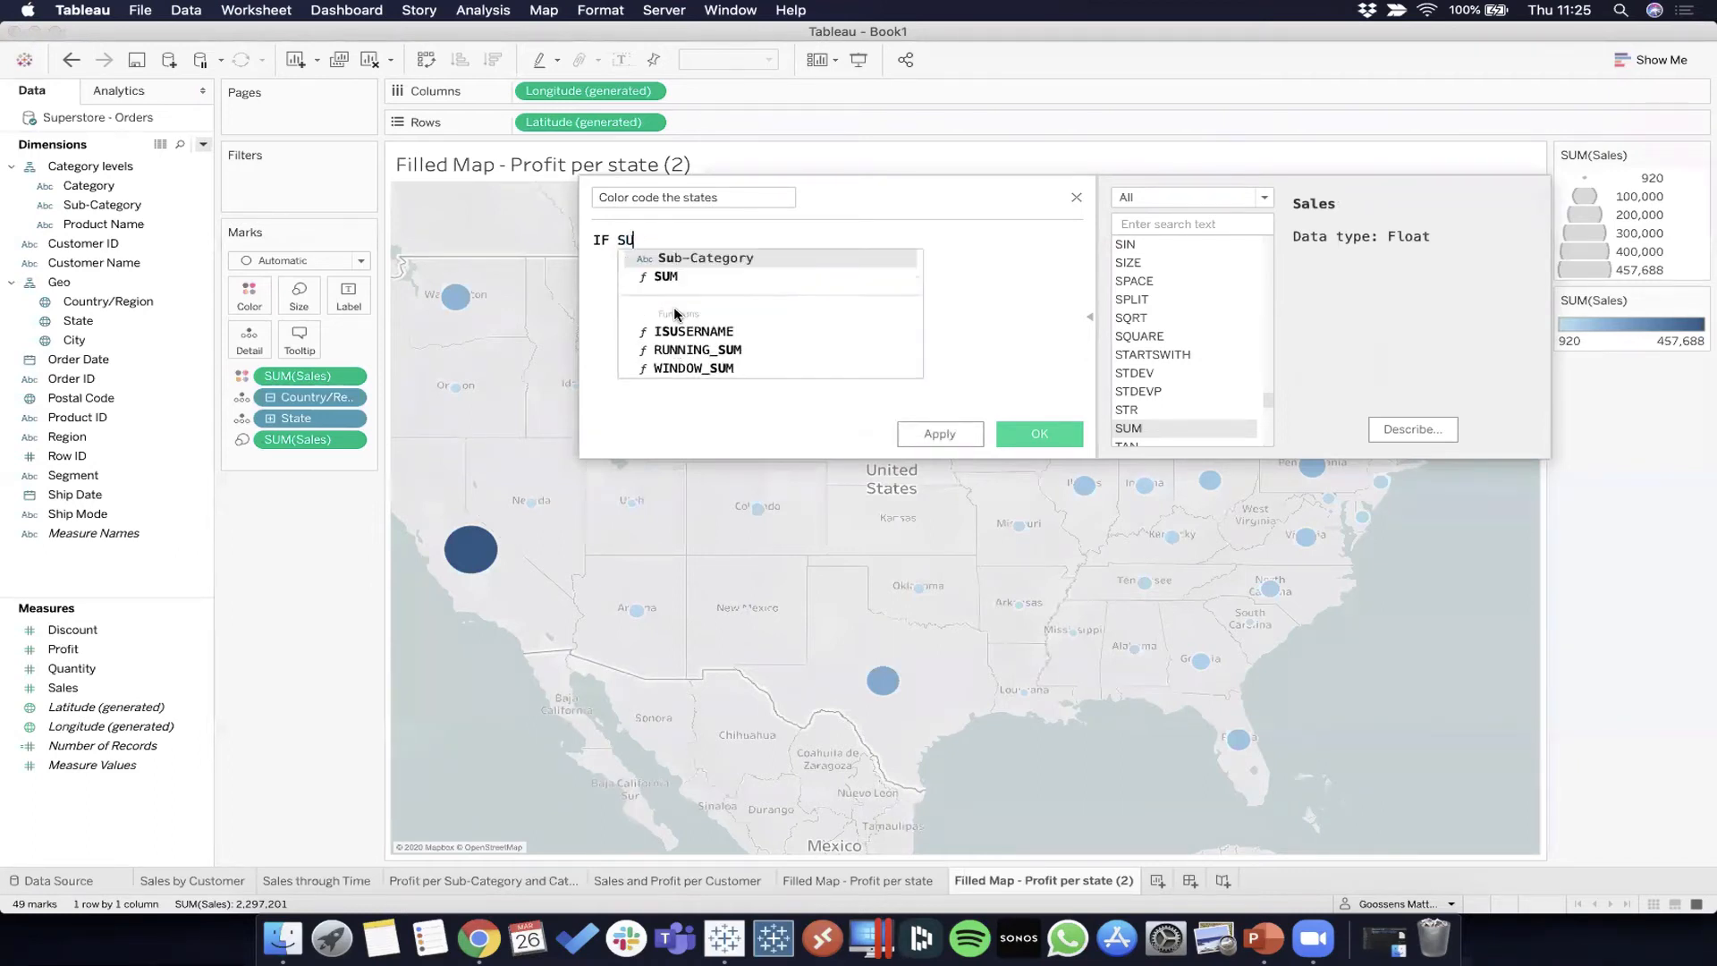
# Step: Complete the IF condition as SUM([Sales]) > 250000 using the map's sales measure, and add THEN 'Good' on a new line
pyautogui.moveTo(300, 439); pyautogui.dragTo(805, 255)
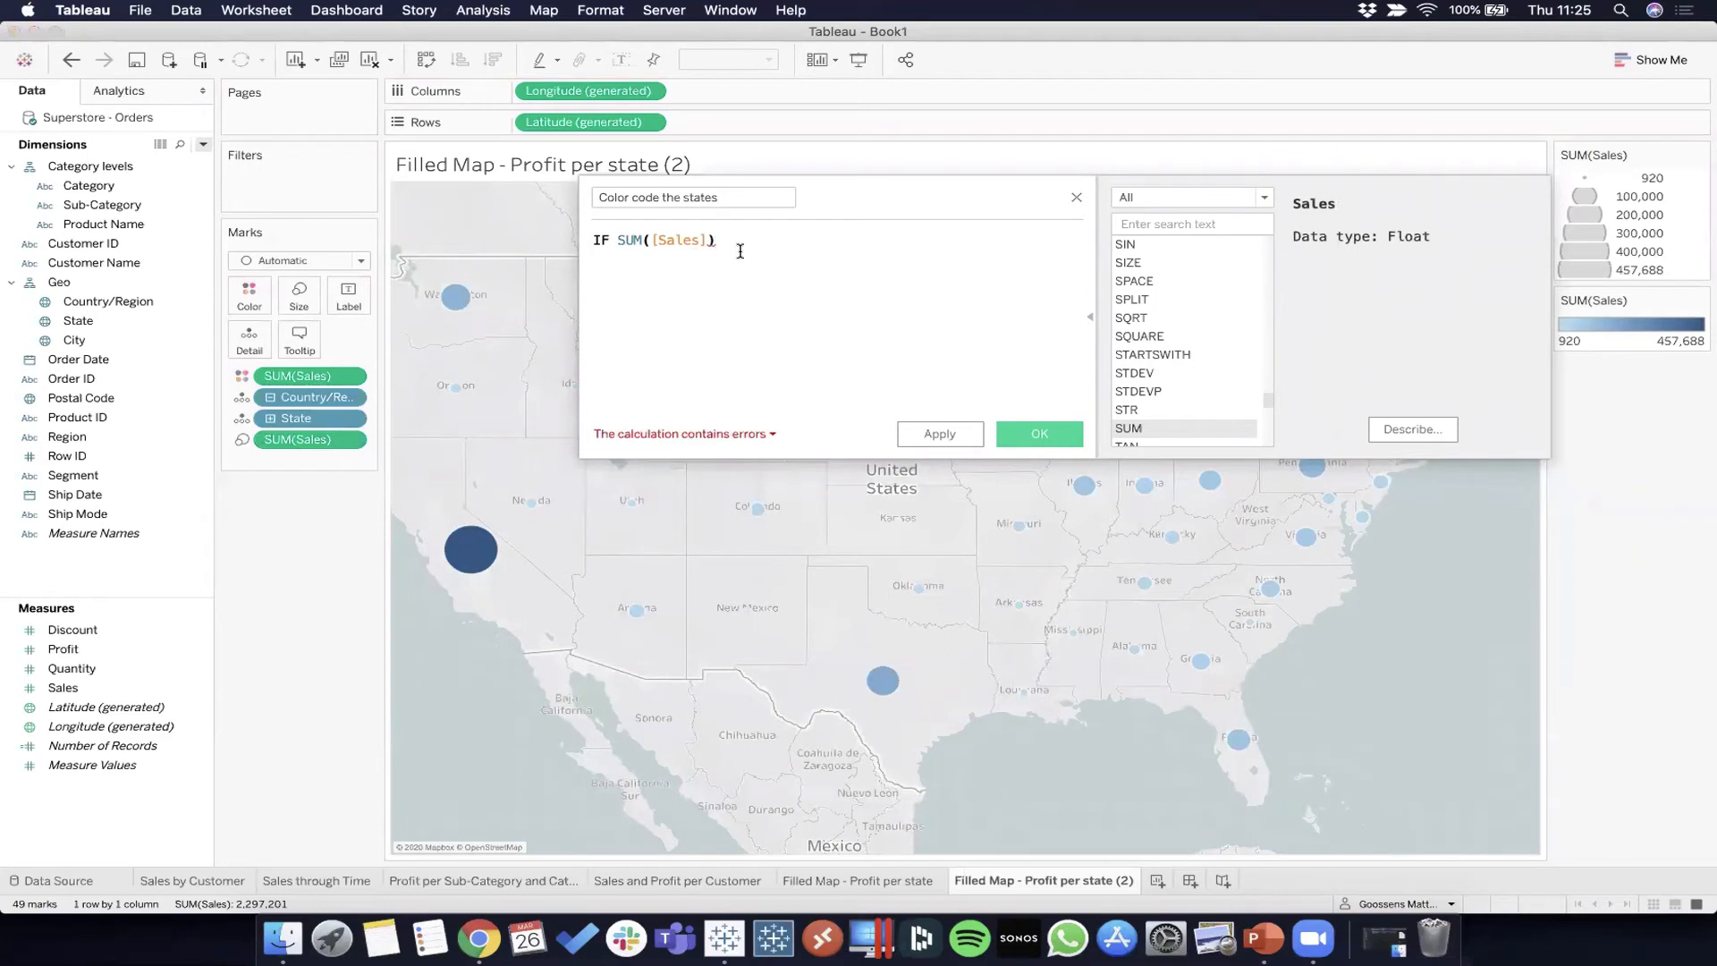
pyautogui.write('>')
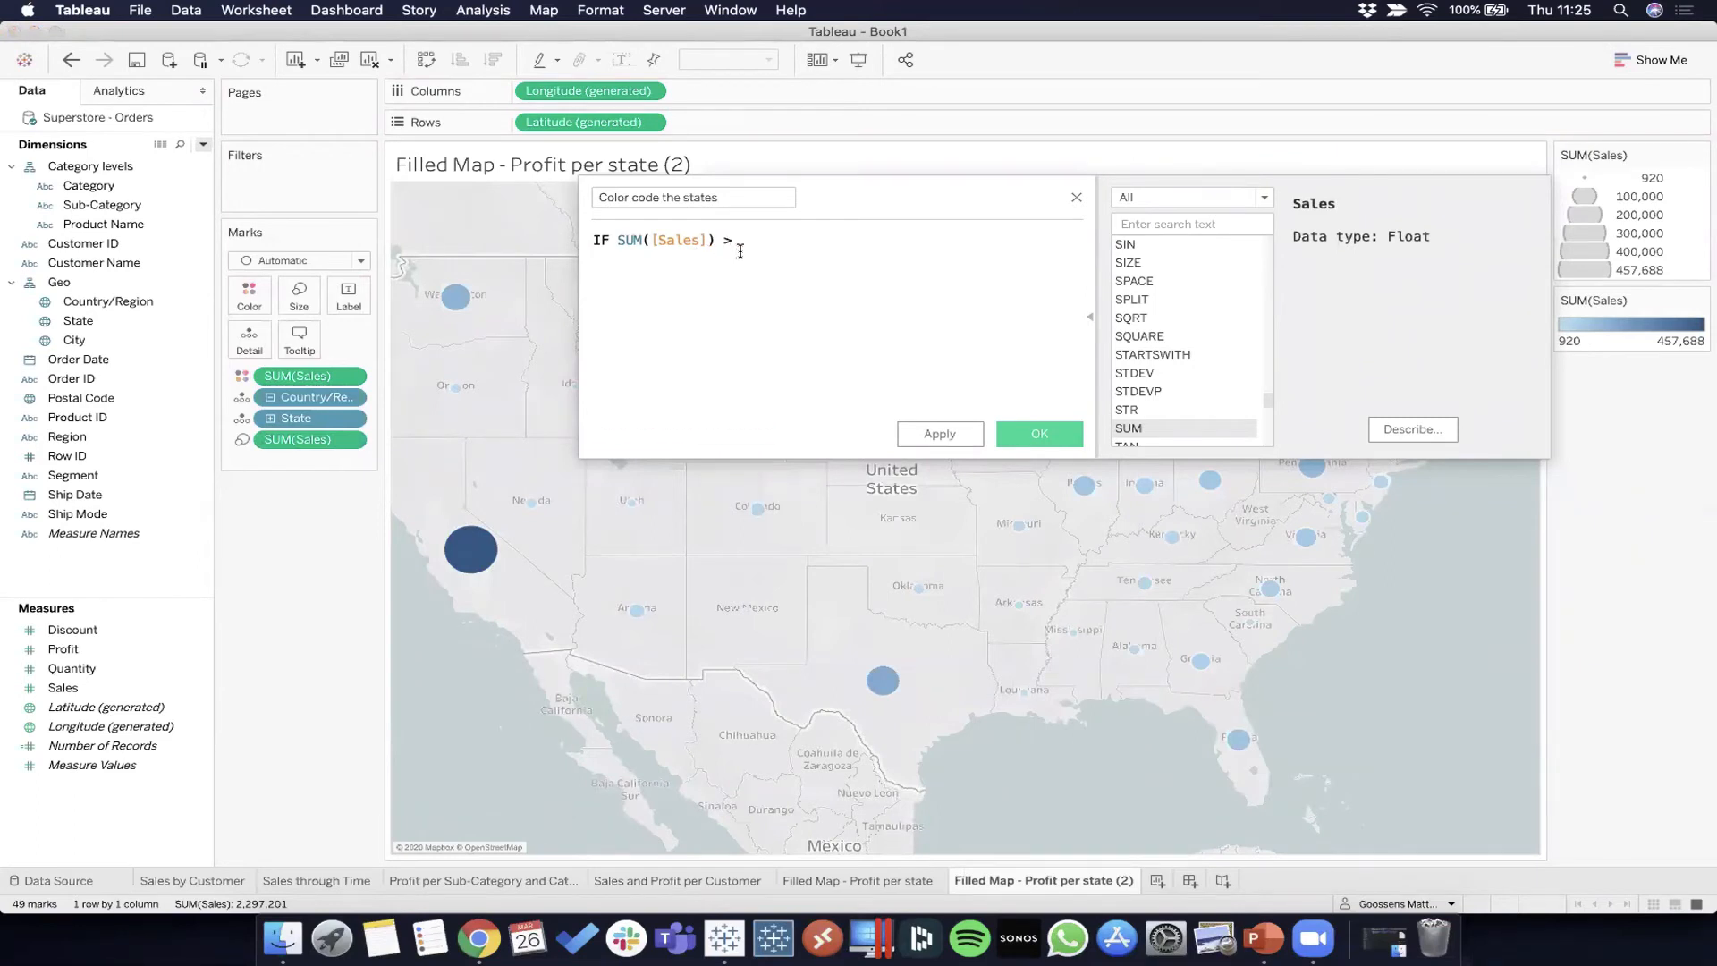
pyautogui.write(' 250000')
pyautogui.press('Return')
pyautogui.write('th')
pyautogui.press('Return')
pyautogui.write("'Good'")
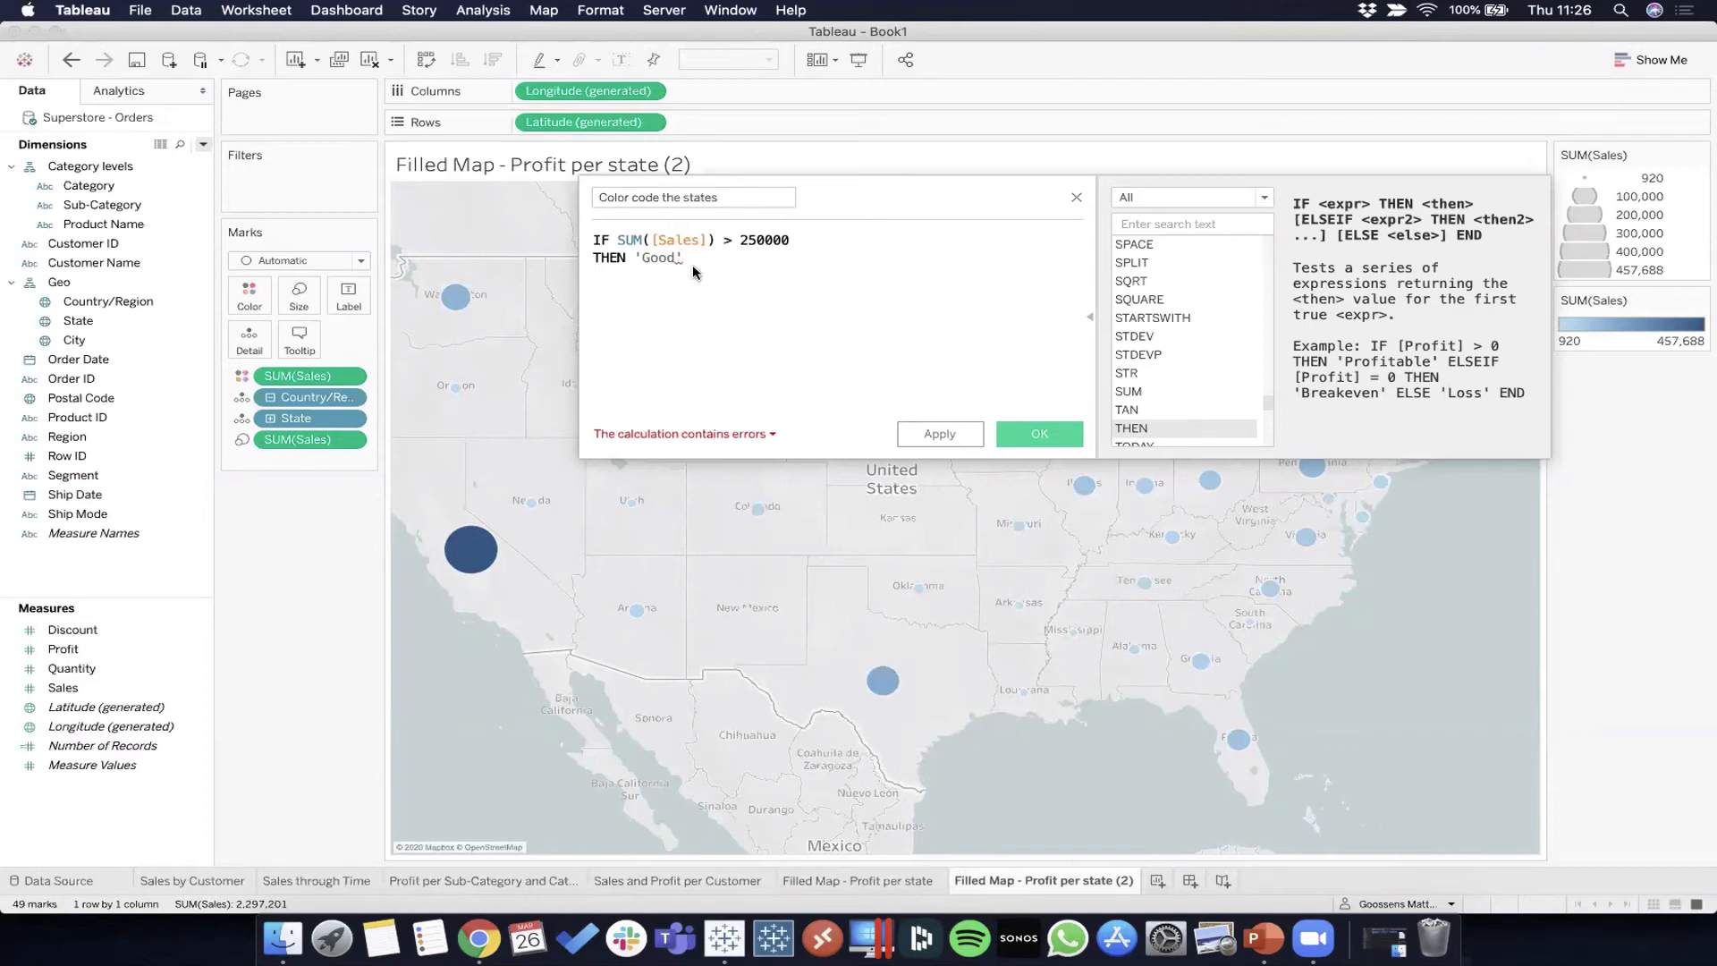
pyautogui.press('Return')
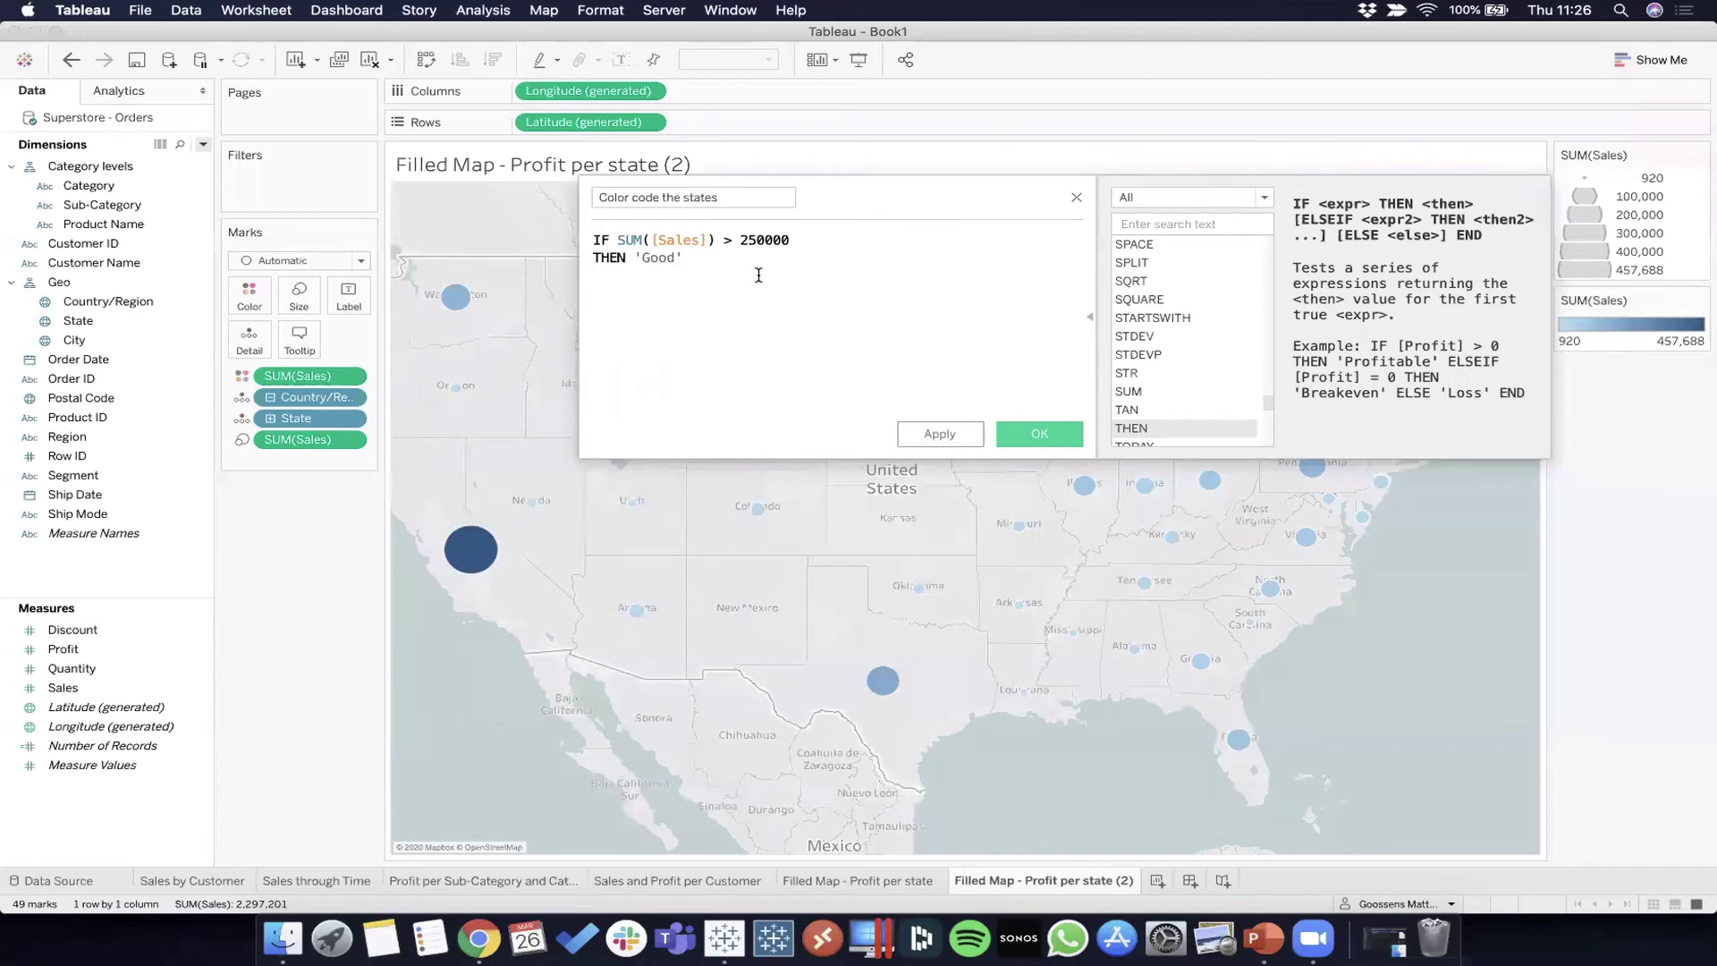
# Step: Add an ELSEIF clause using the map's sales measure, SUM([Sales]) < 100000, with THEN 'Bad' on a new line
pyautogui.write('els')
pyautogui.press('Down')
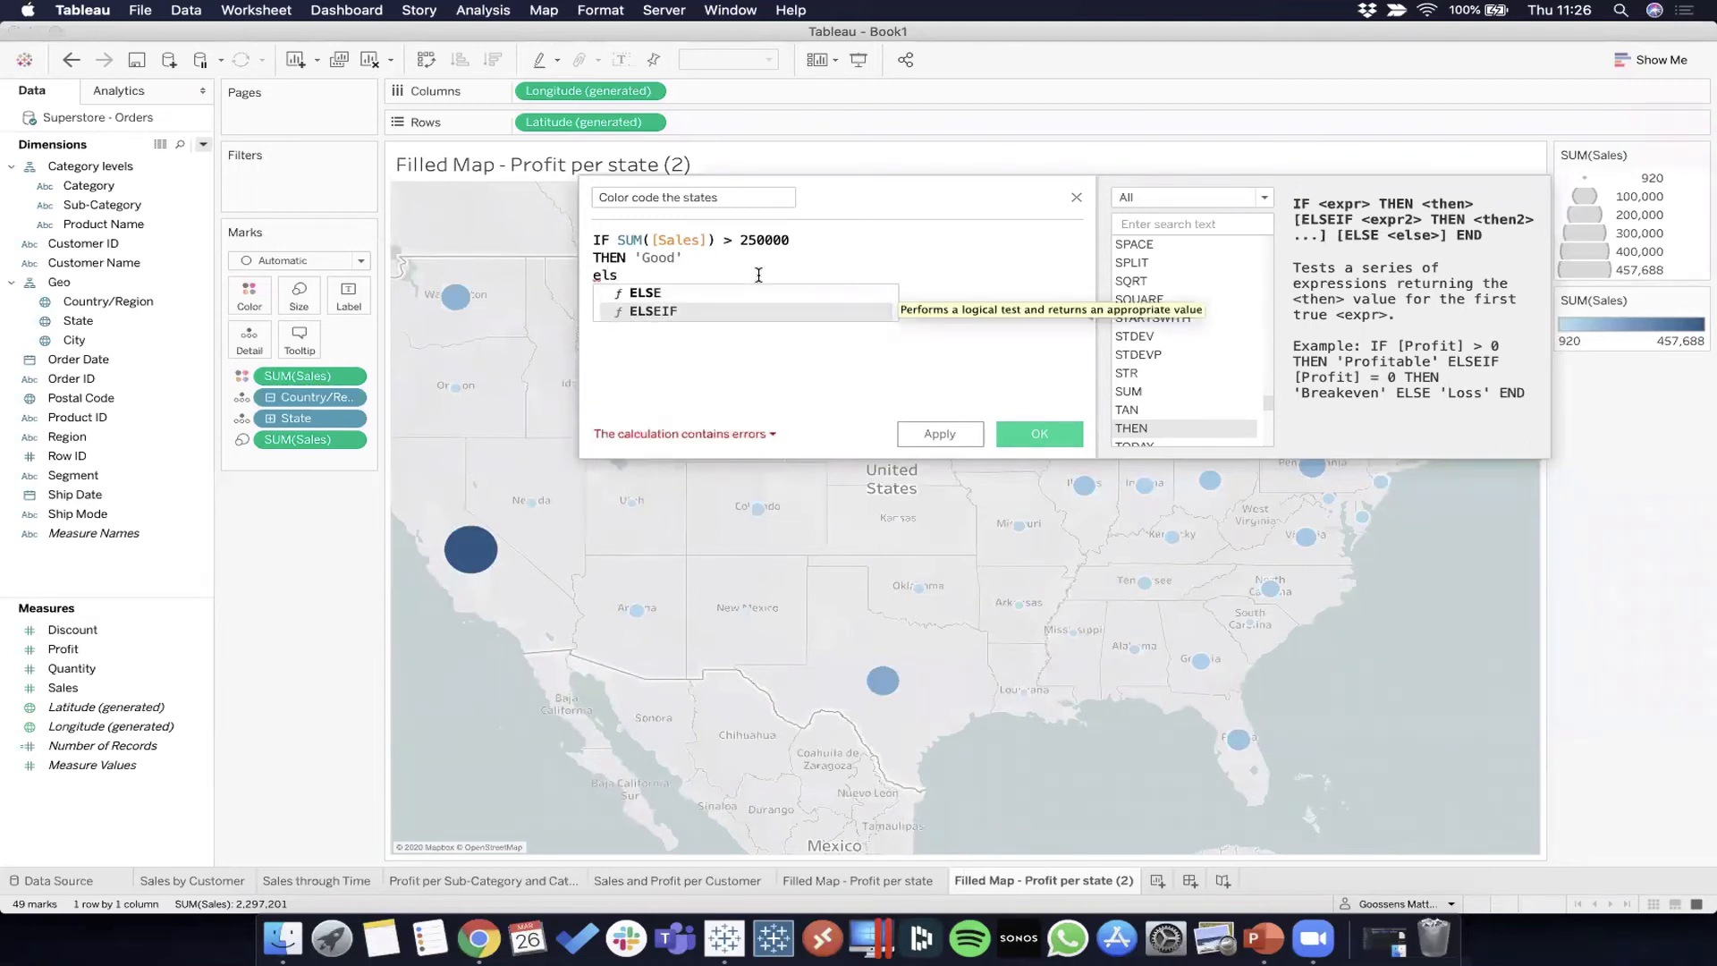
pyautogui.press('Return')
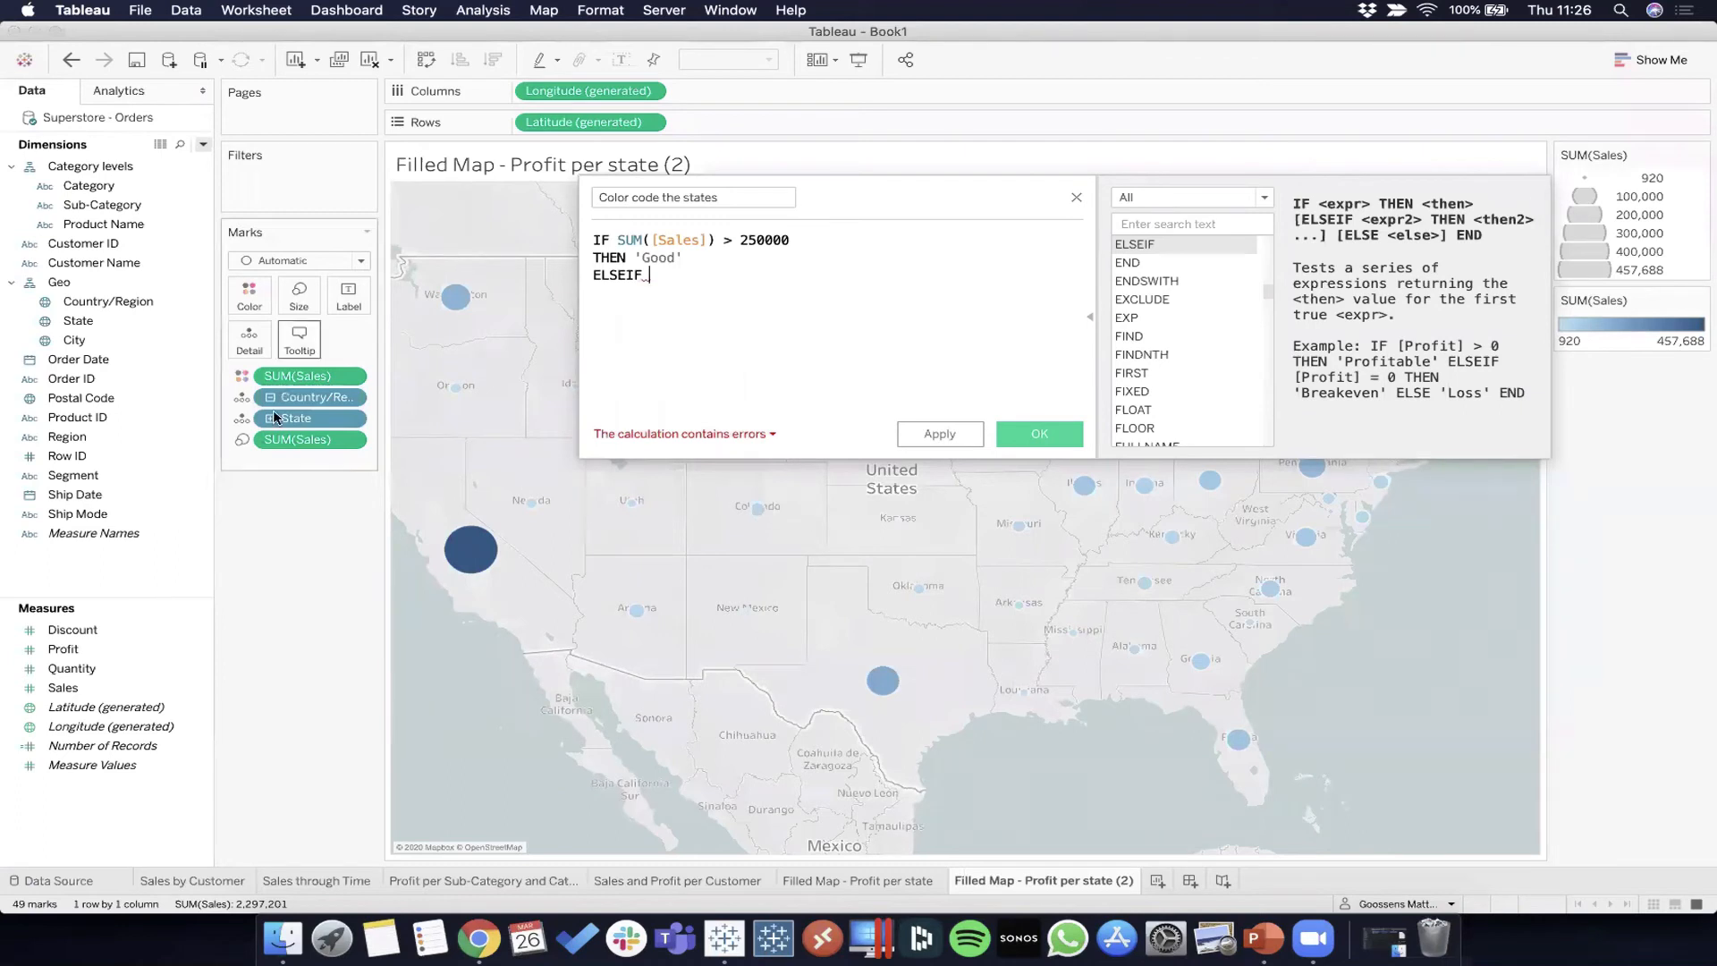
pyautogui.moveTo(271, 437); pyautogui.dragTo(682, 295)
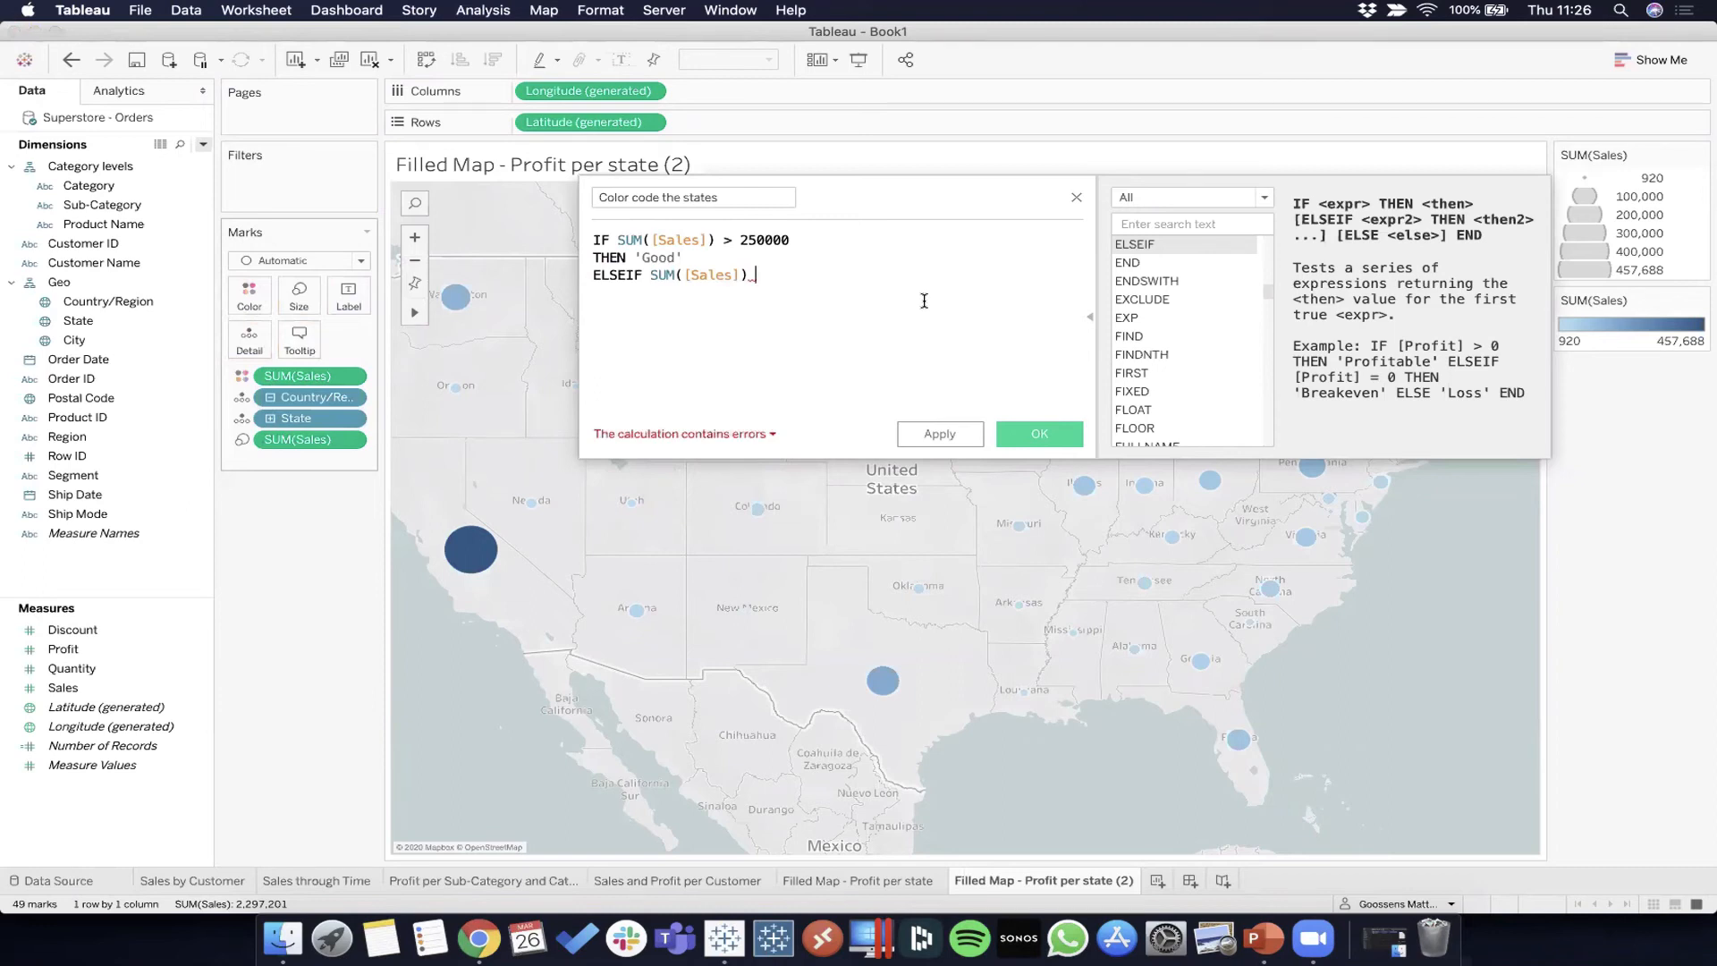
pyautogui.write('< 100000')
pyautogui.press('Return')
pyautogui.write("THEN 'Bad'")
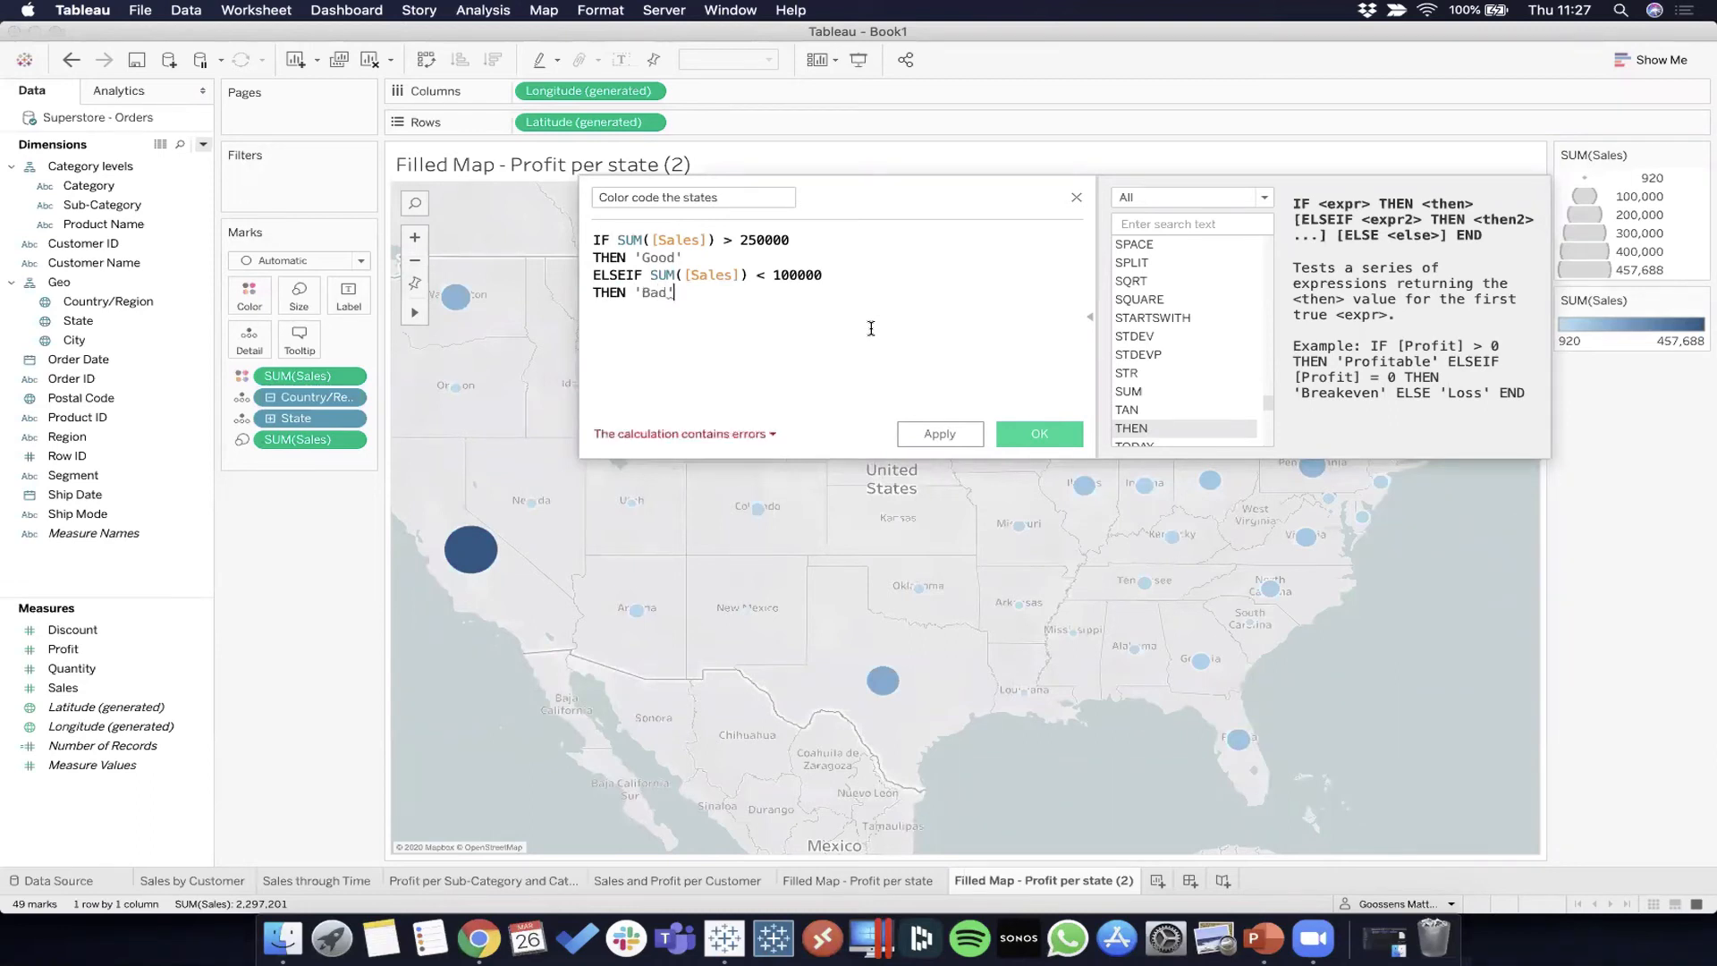
# Step: Finish the formula with ELSE 'Average' and END, each on its own line
pyautogui.press('Return')
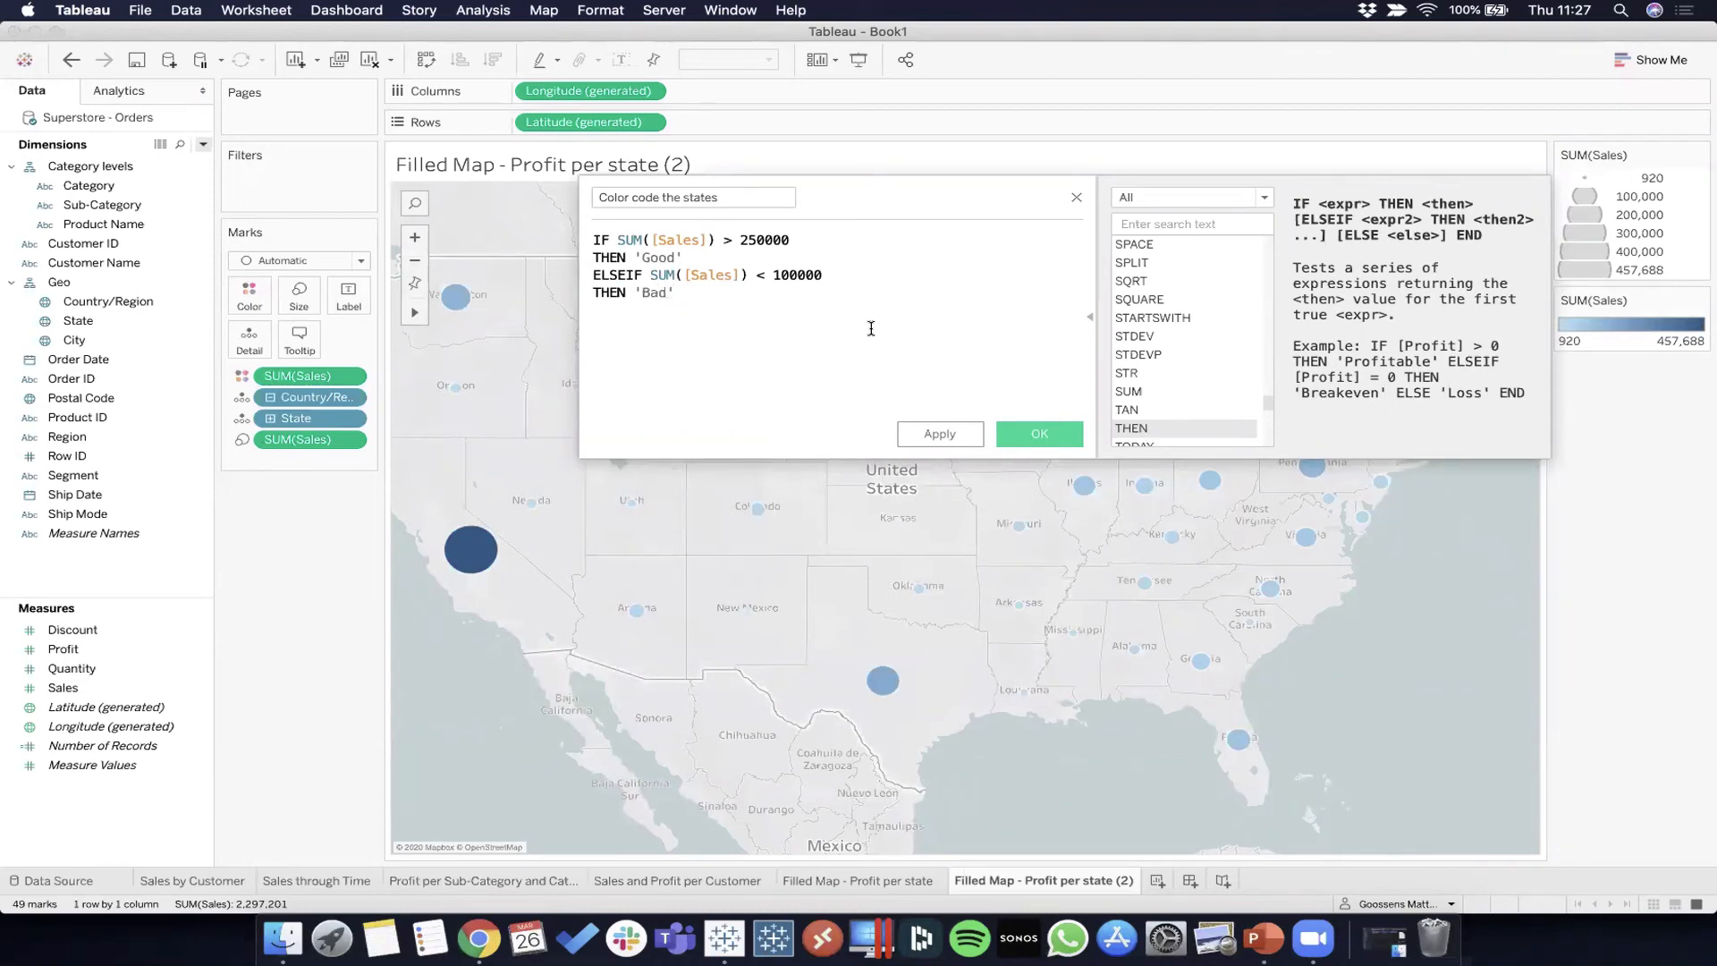
pyautogui.write('el')
pyautogui.press('Return')
pyautogui.write("'Ave")
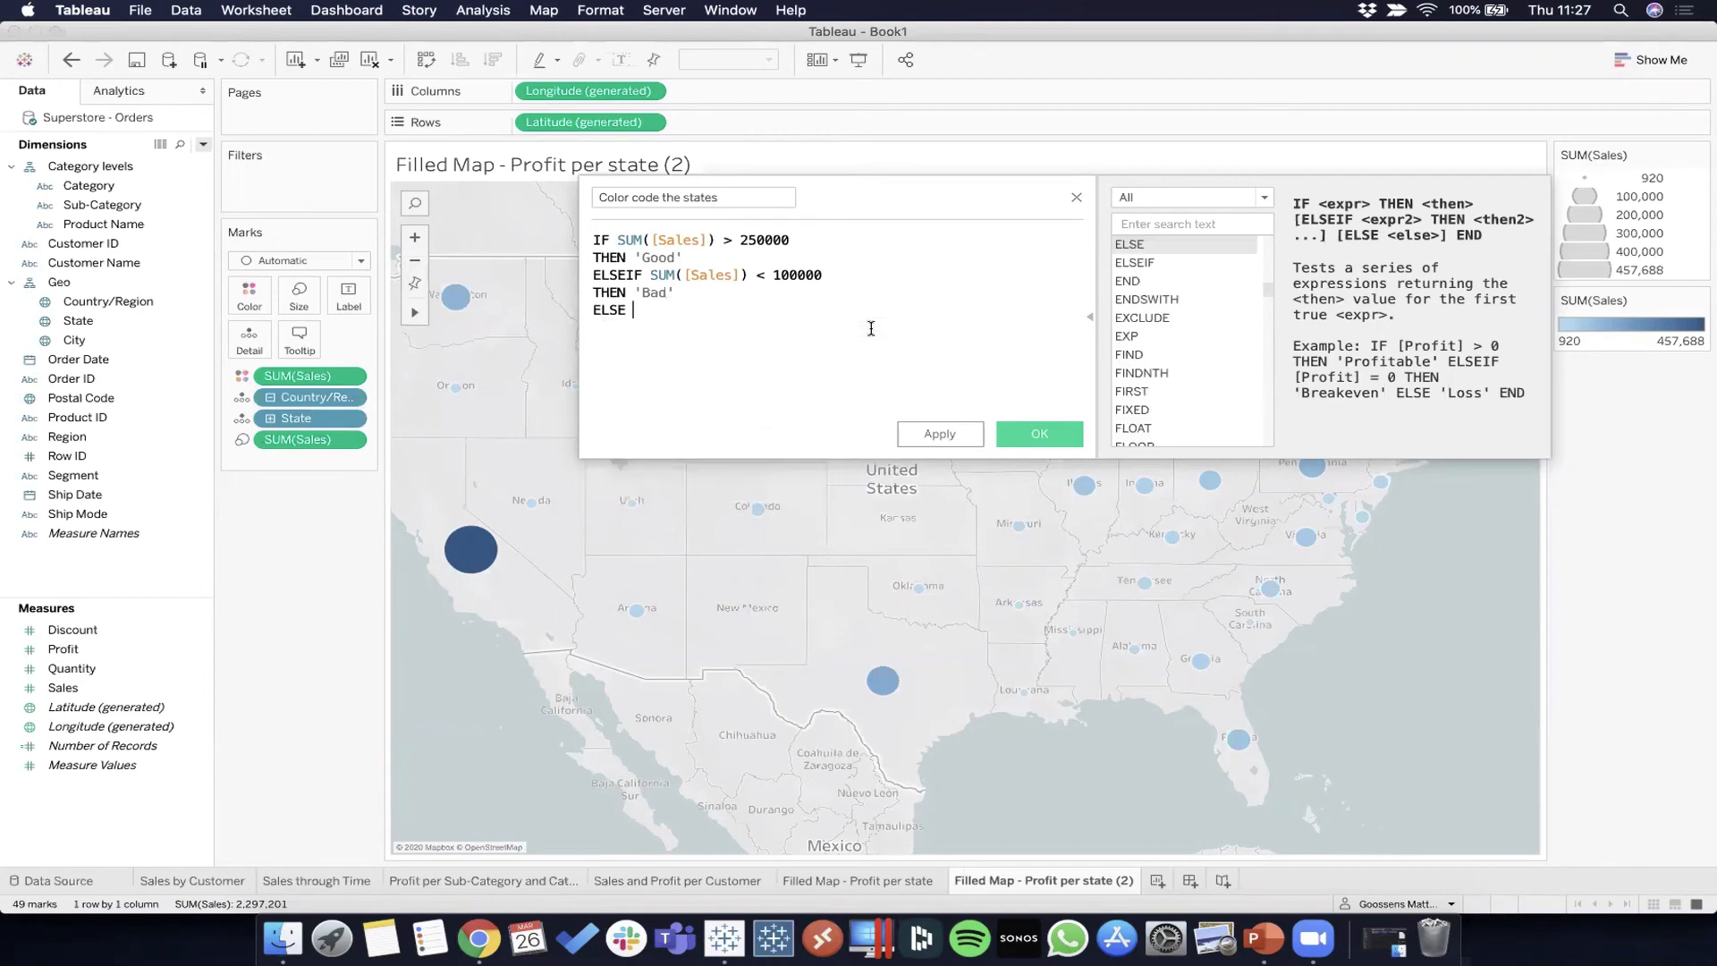
pyautogui.write("rage'")
pyautogui.press('Return')
pyautogui.write('en')
pyautogui.press('Return')
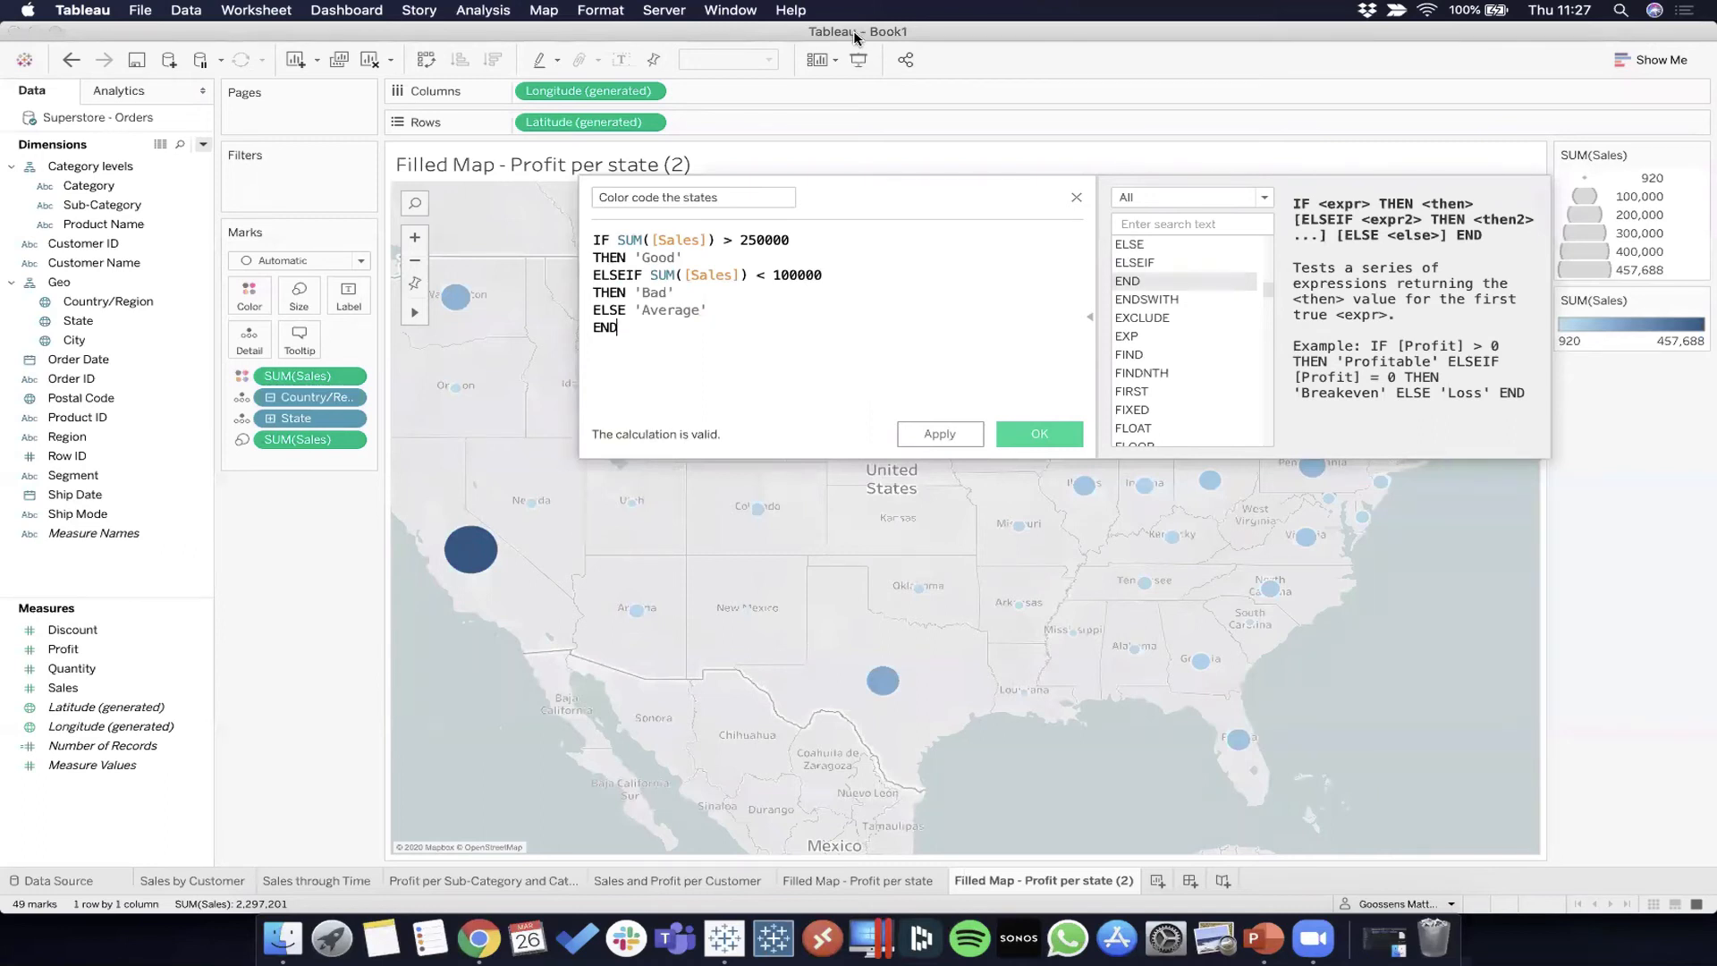
pyautogui.click(595, 240)
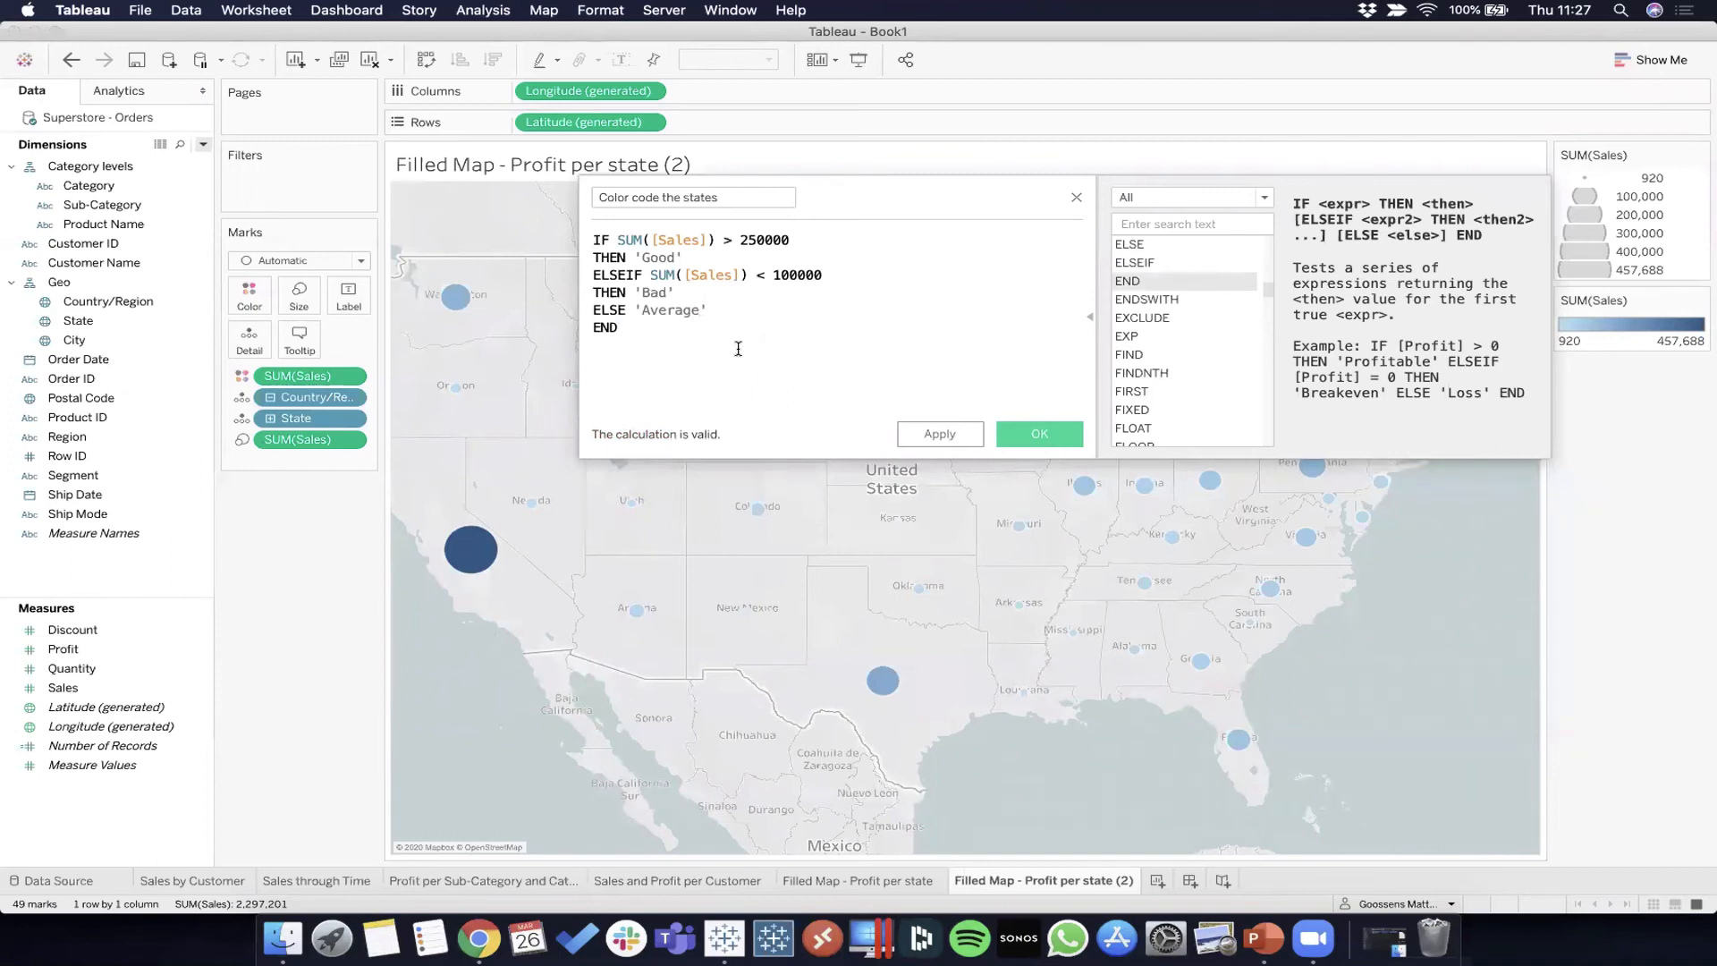
pyautogui.write('=')
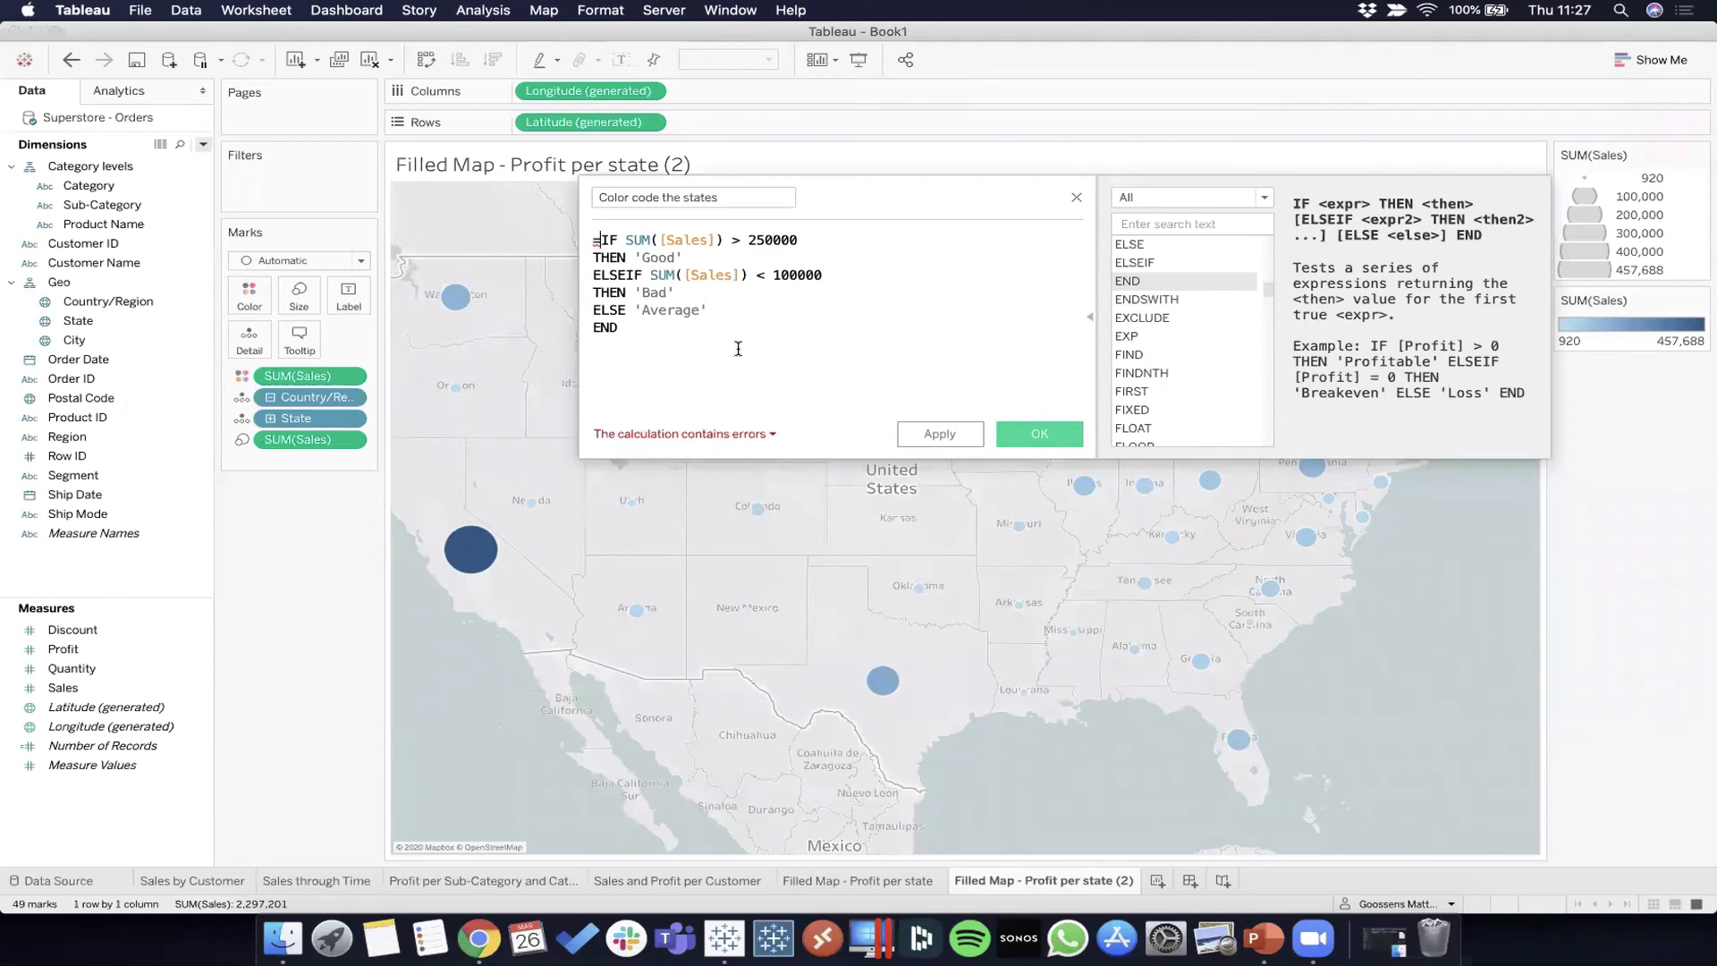
pyautogui.press('BackSpace')
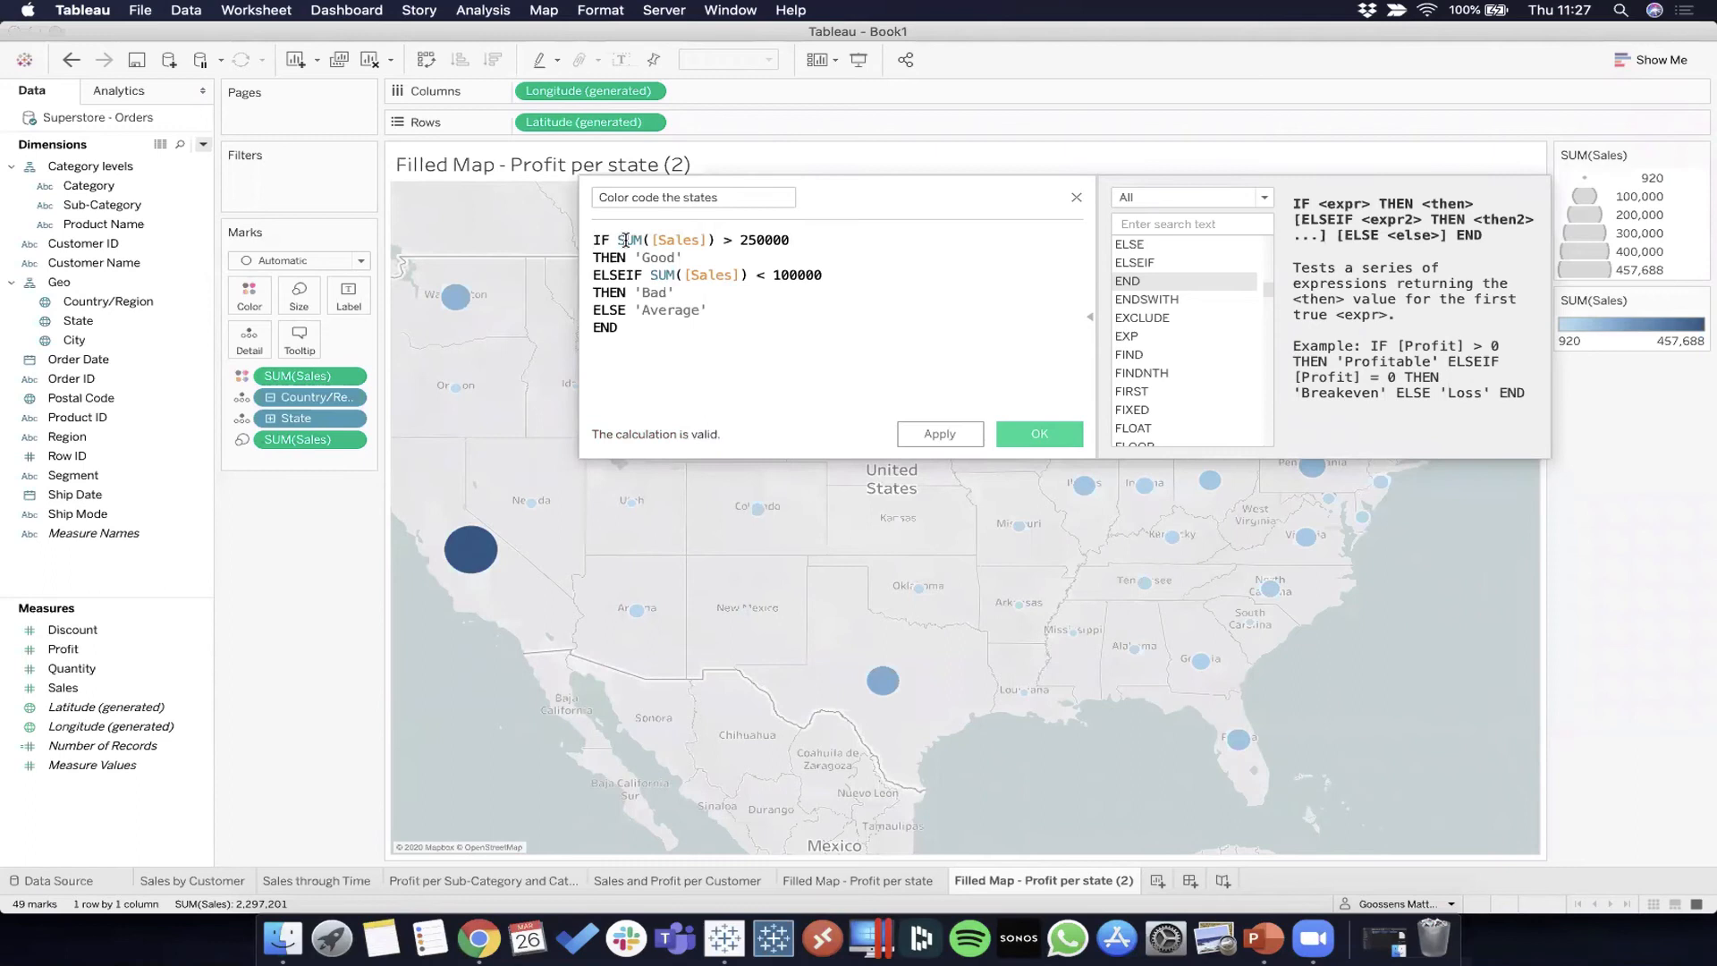
# Step: Review the formula clause by clause, checking the SUM([Sales]) conditions and their results against California's sales on the map
pyautogui.moveTo(617, 239); pyautogui.dragTo(714, 238)
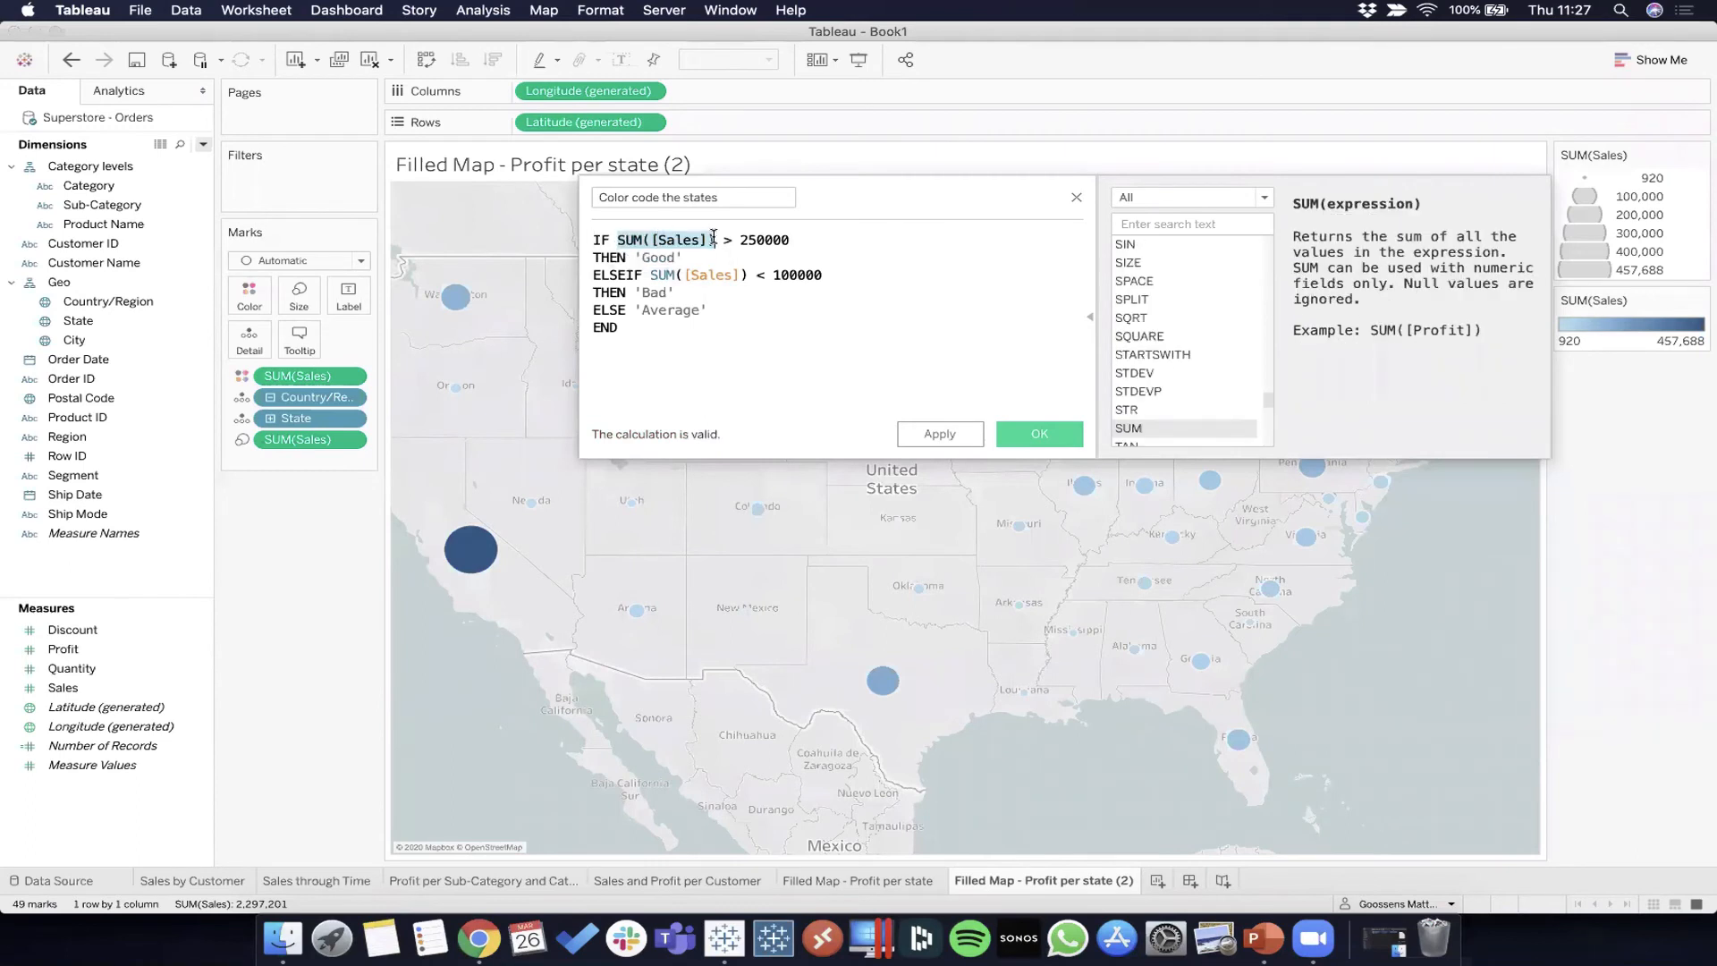
pyautogui.moveTo(466, 562)
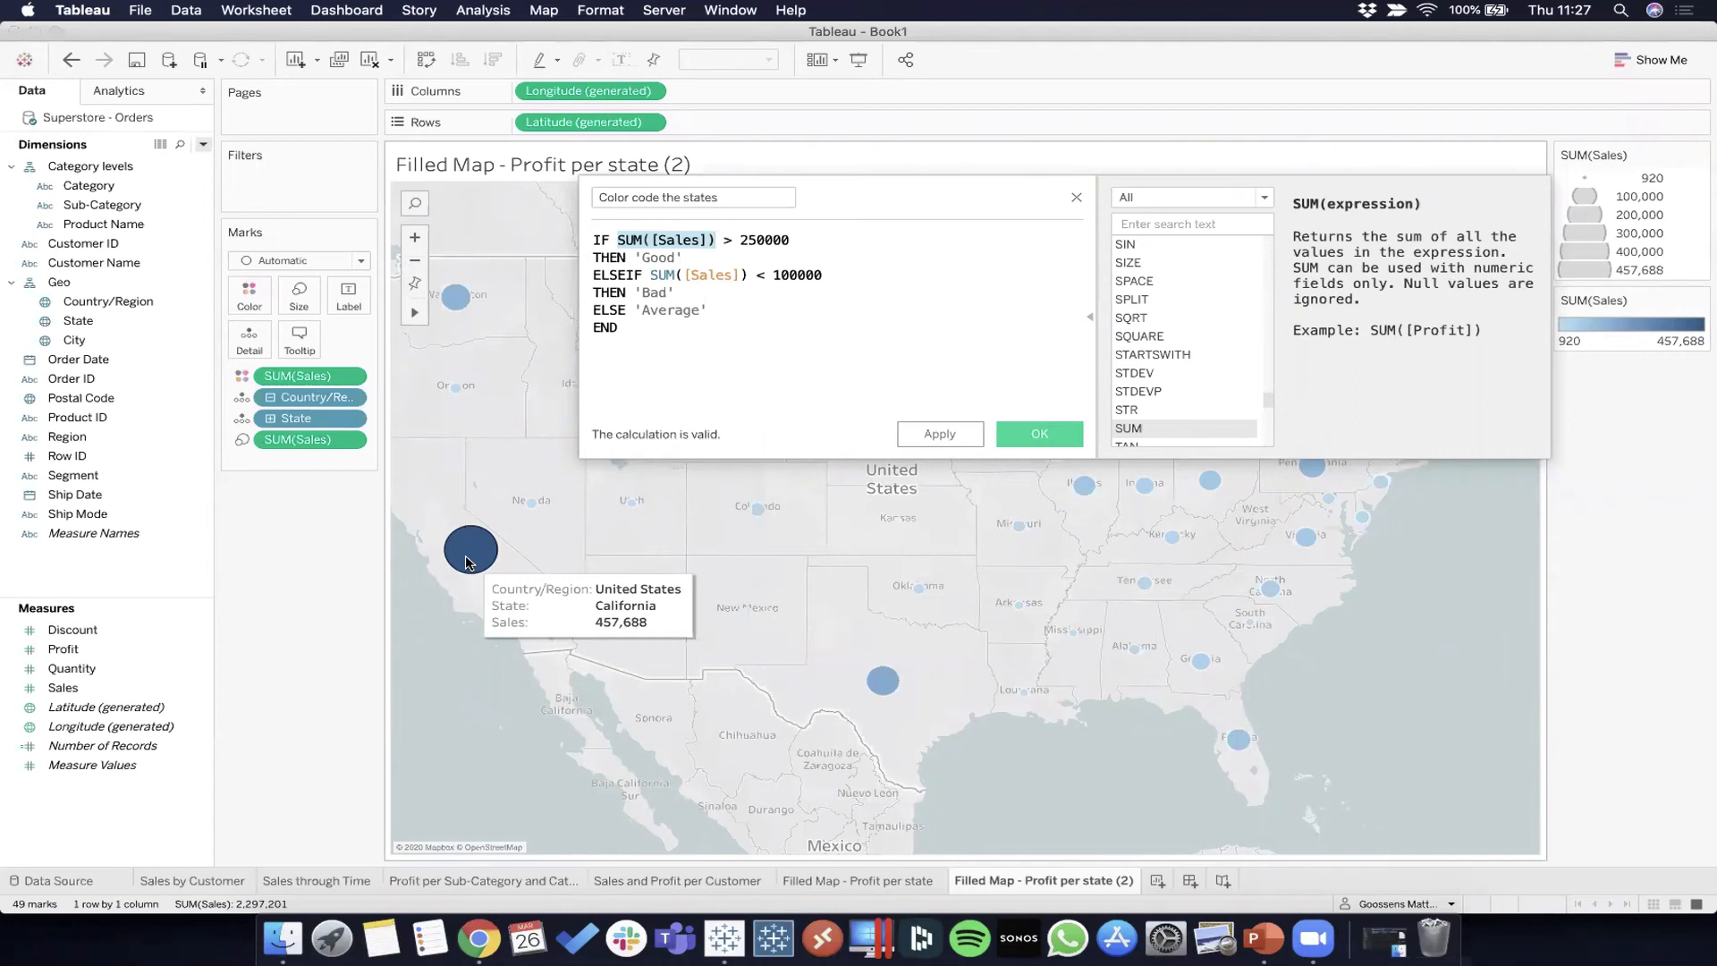
pyautogui.click(805, 234)
pyautogui.moveTo(779, 238); pyautogui.dragTo(709, 259)
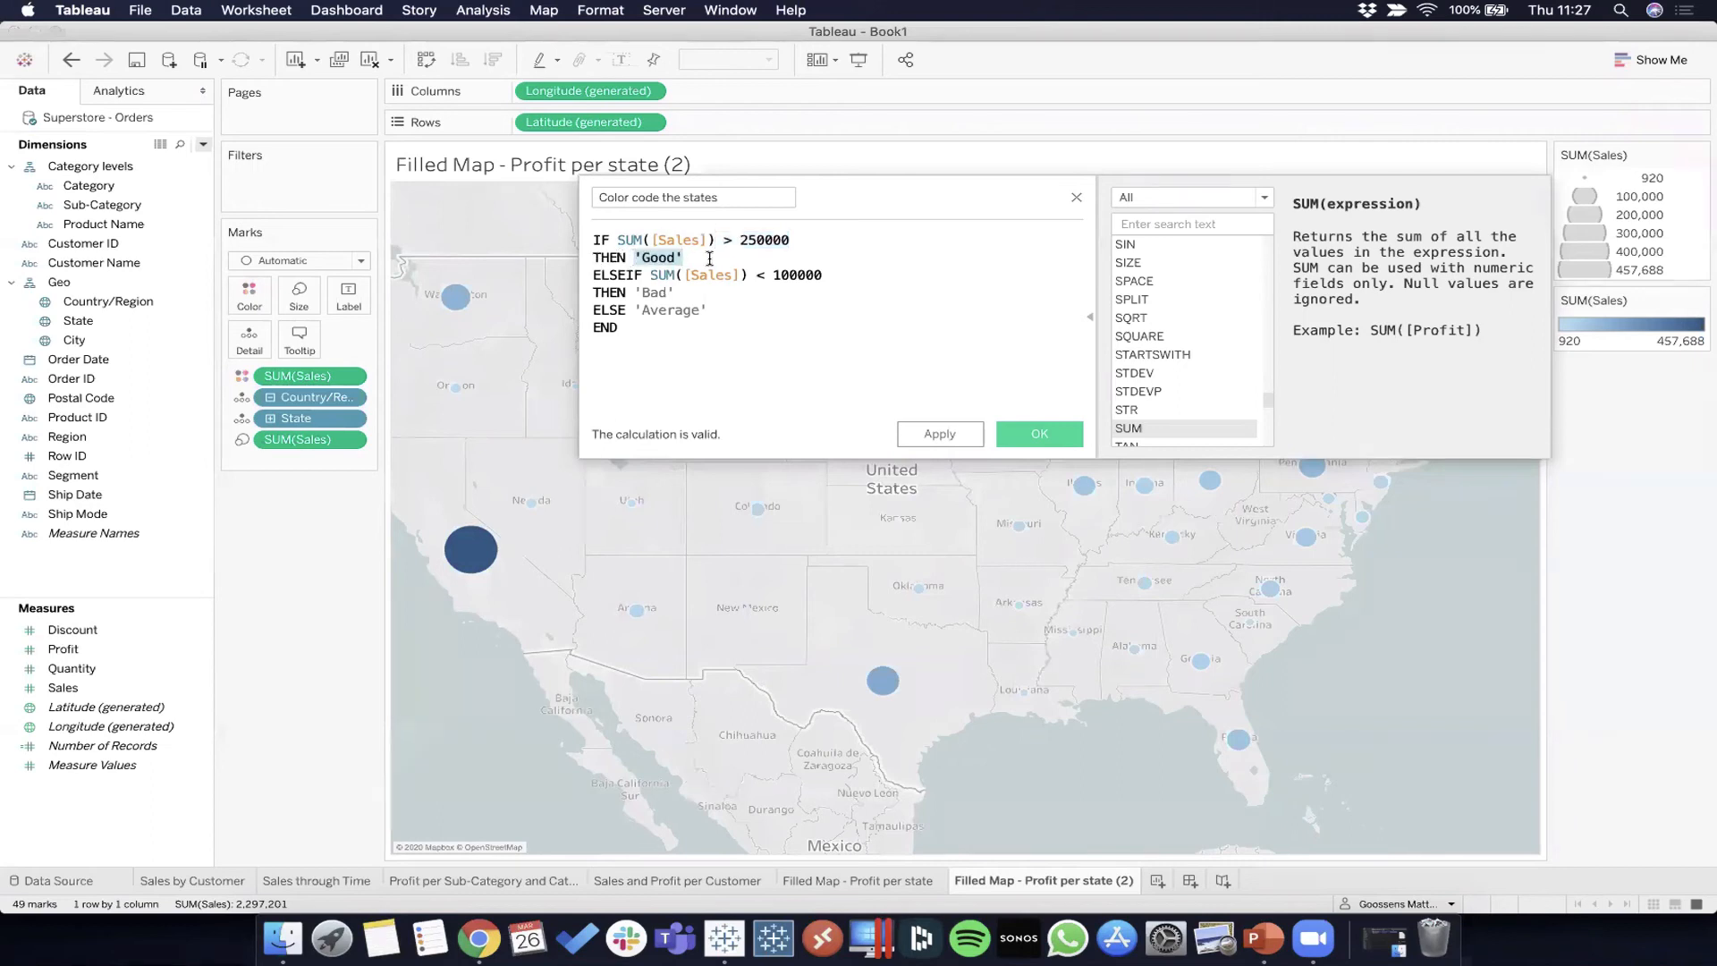
pyautogui.moveTo(595, 275); pyautogui.dragTo(871, 273)
pyautogui.click(871, 273)
pyautogui.moveTo(674, 291); pyautogui.dragTo(594, 236)
pyautogui.click(751, 369)
pyautogui.click(869, 275)
# Step: Save the calculated field and color the map's marks by Color code the states, replacing SUM(Sales)
pyautogui.click(1039, 433)
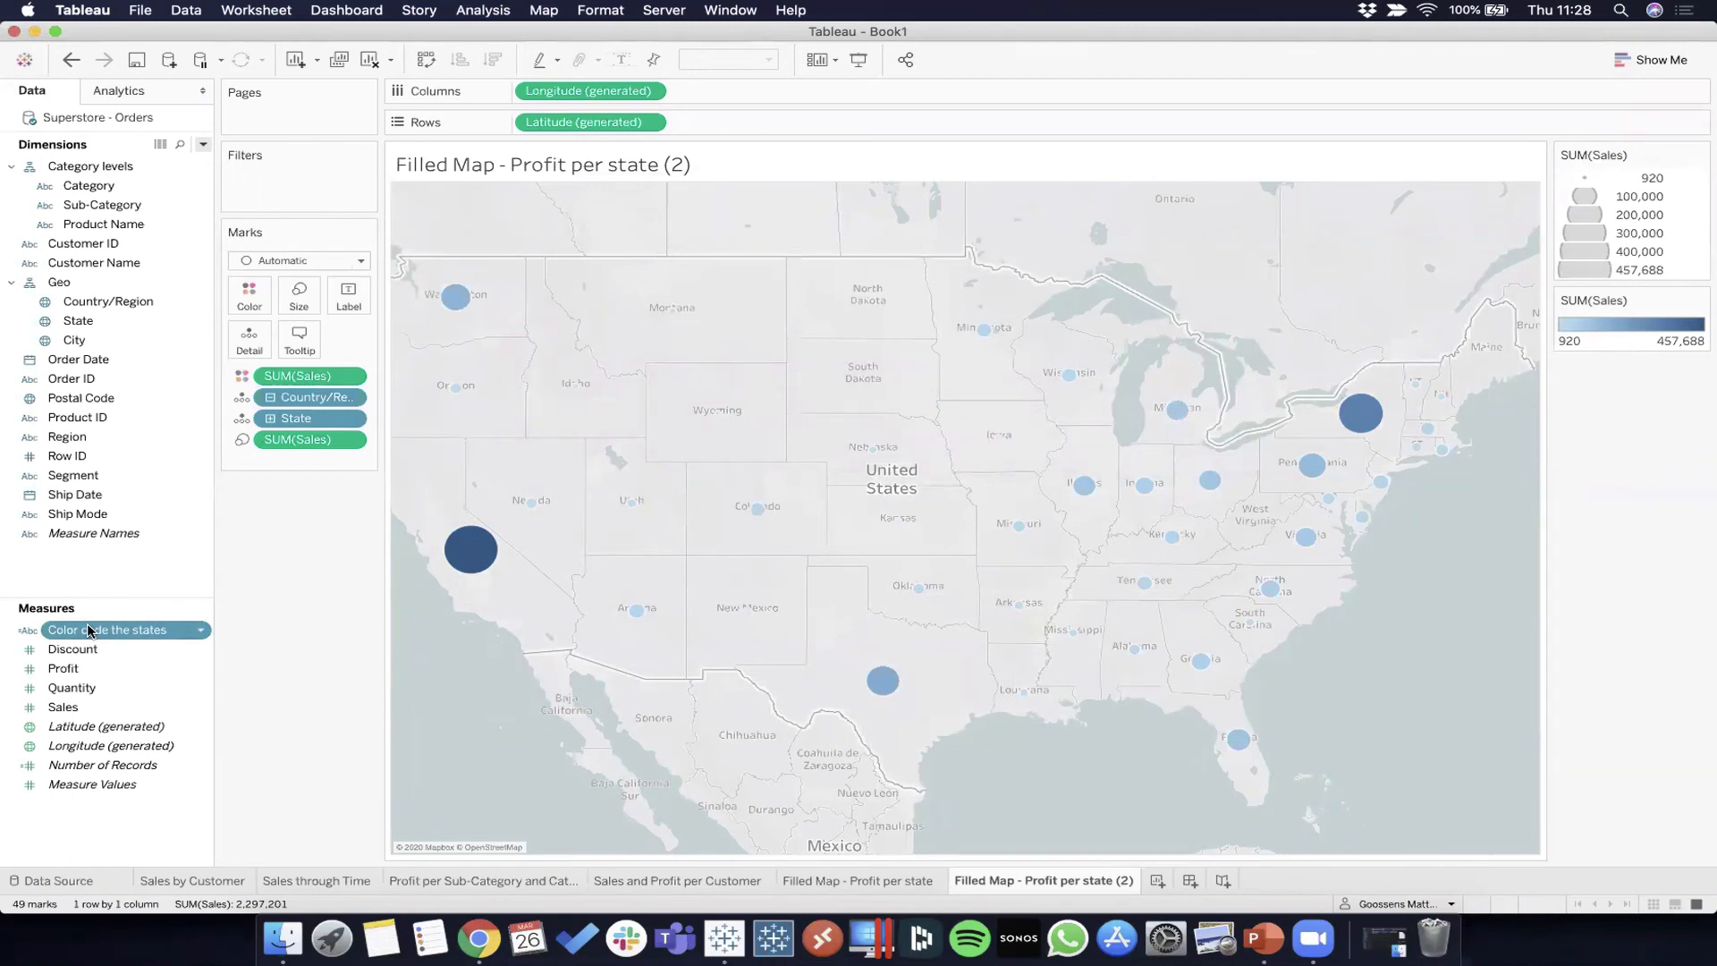
pyautogui.moveTo(104, 607); pyautogui.dragTo(244, 304)
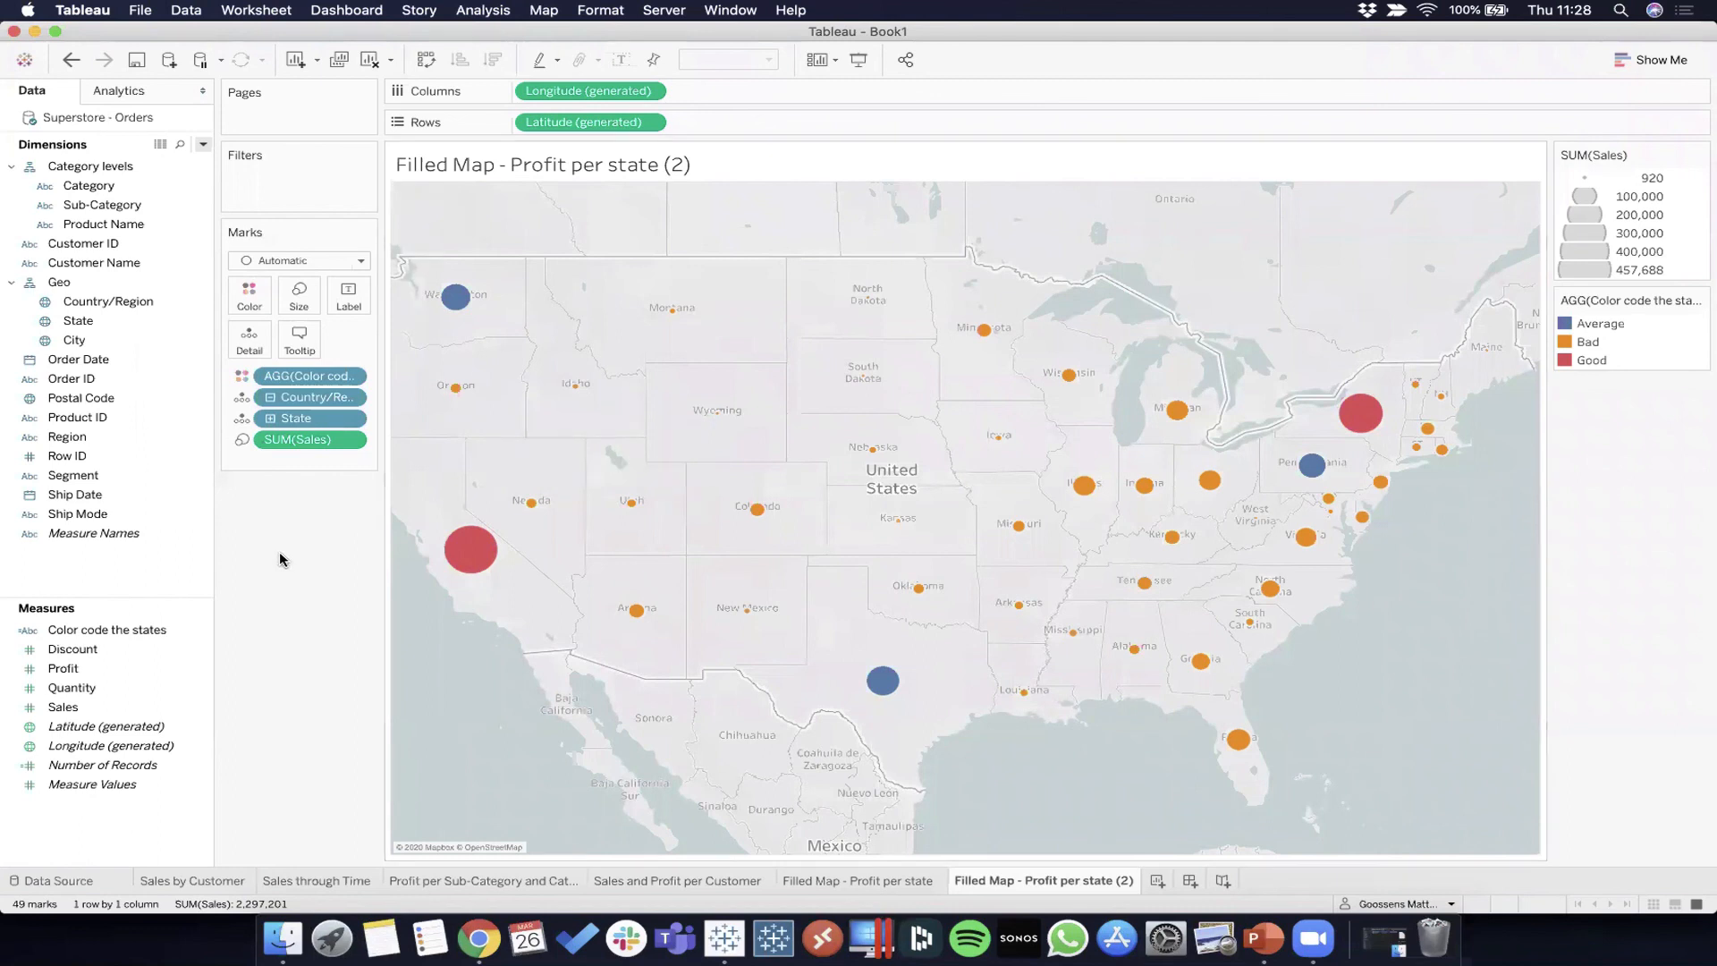
# Step: Assign green to Good, red to Bad and yellow to Average in the map's color settings
pyautogui.click(248, 293)
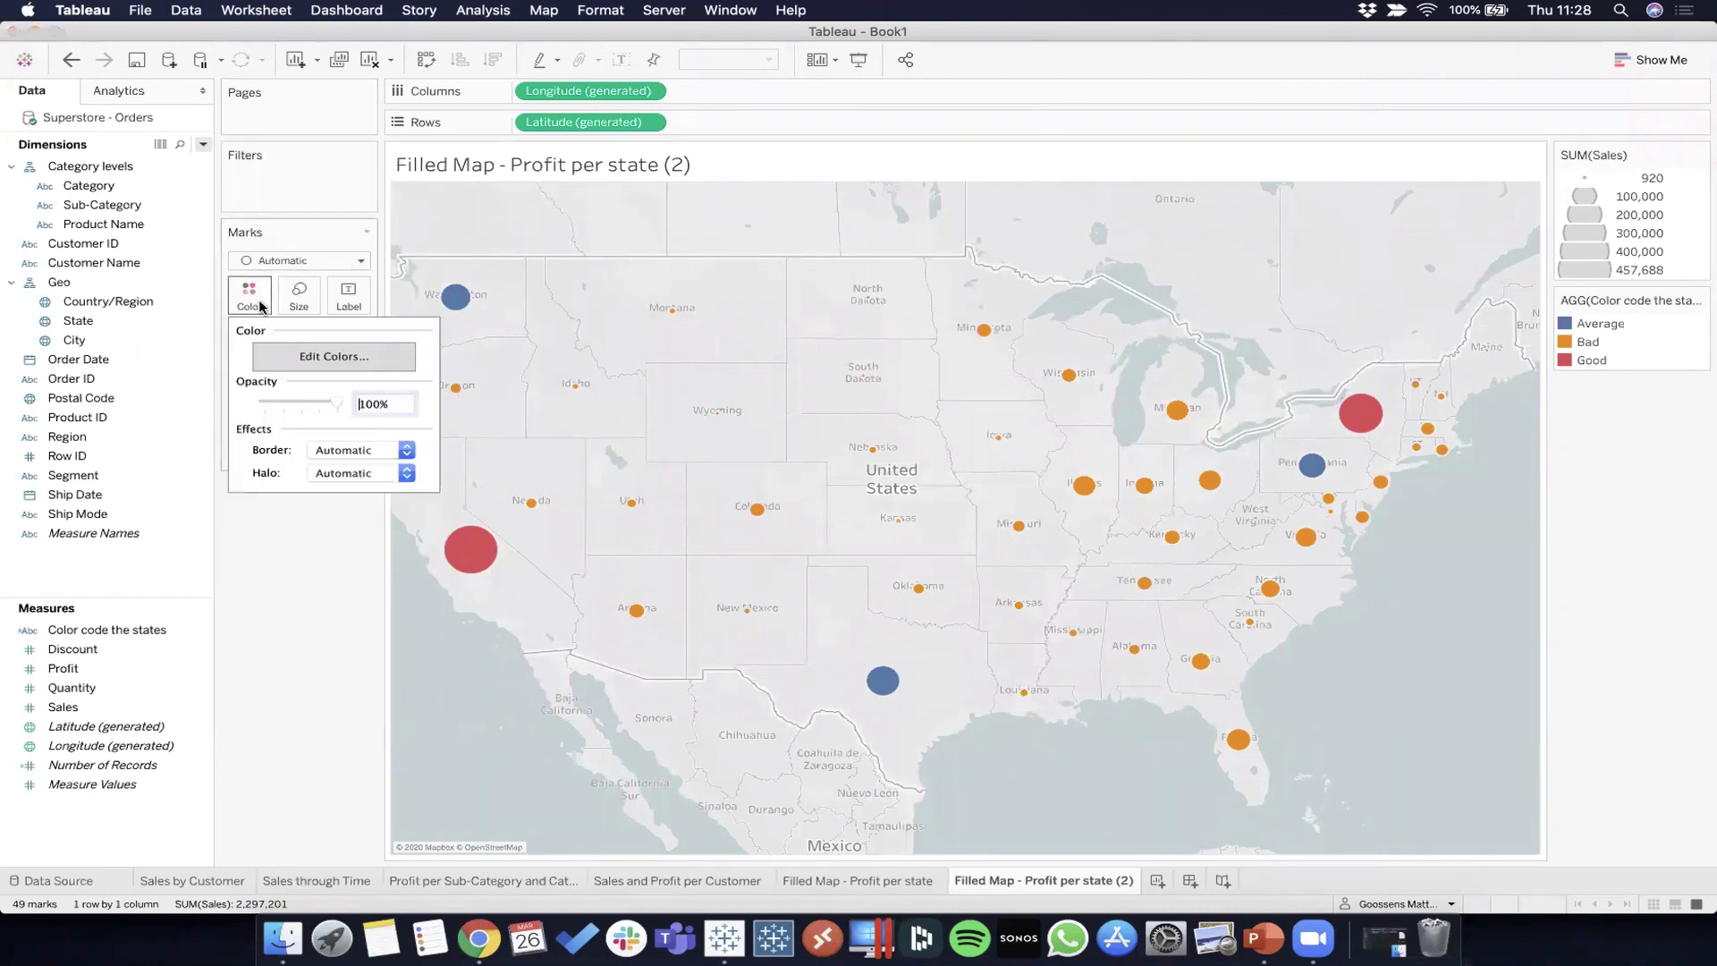
pyautogui.click(286, 358)
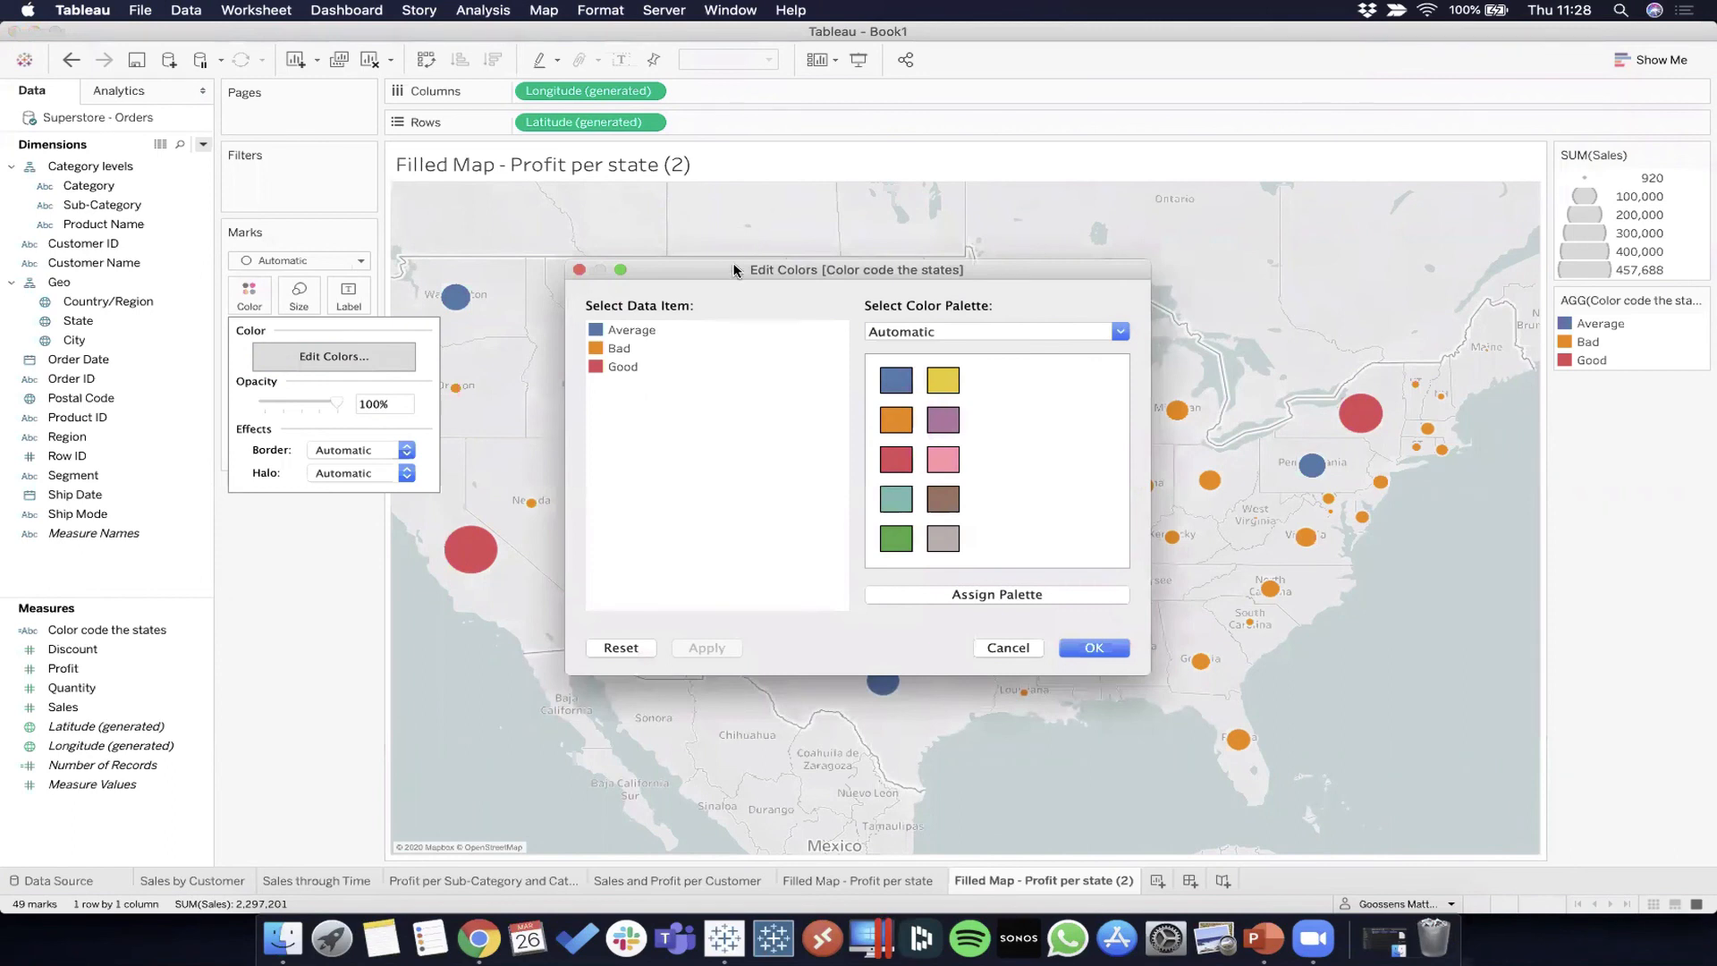
pyautogui.click(624, 367)
pyautogui.click(1150, 79)
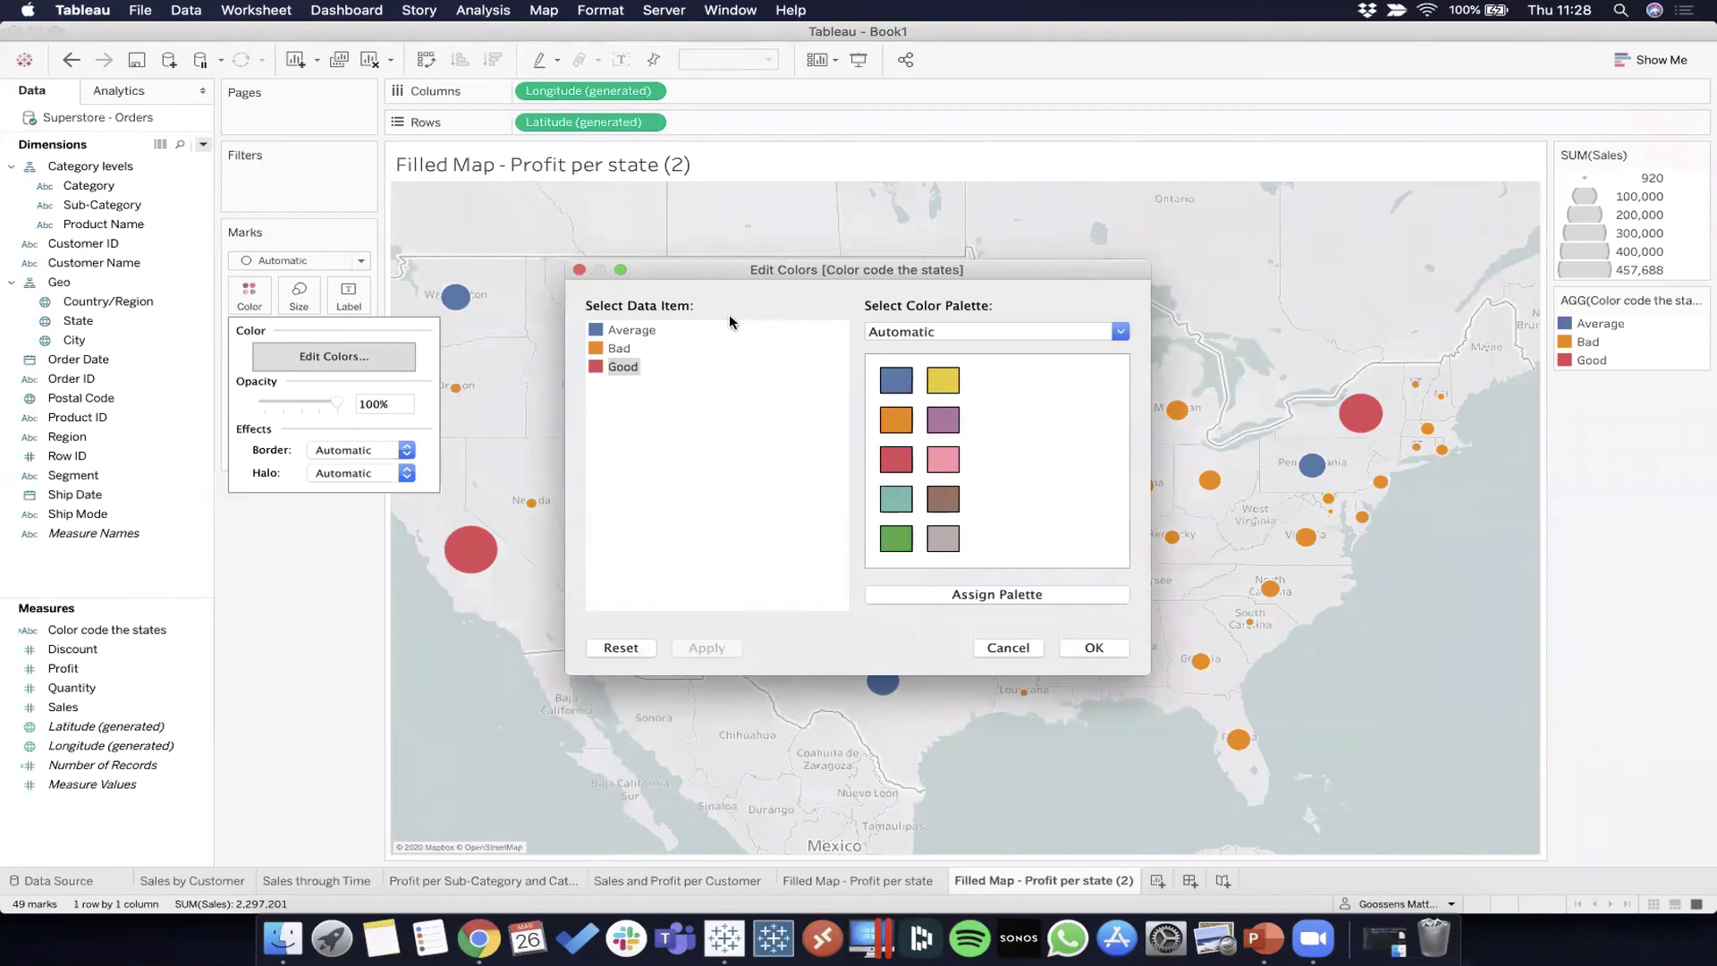
pyautogui.click(897, 538)
pyautogui.click(656, 348)
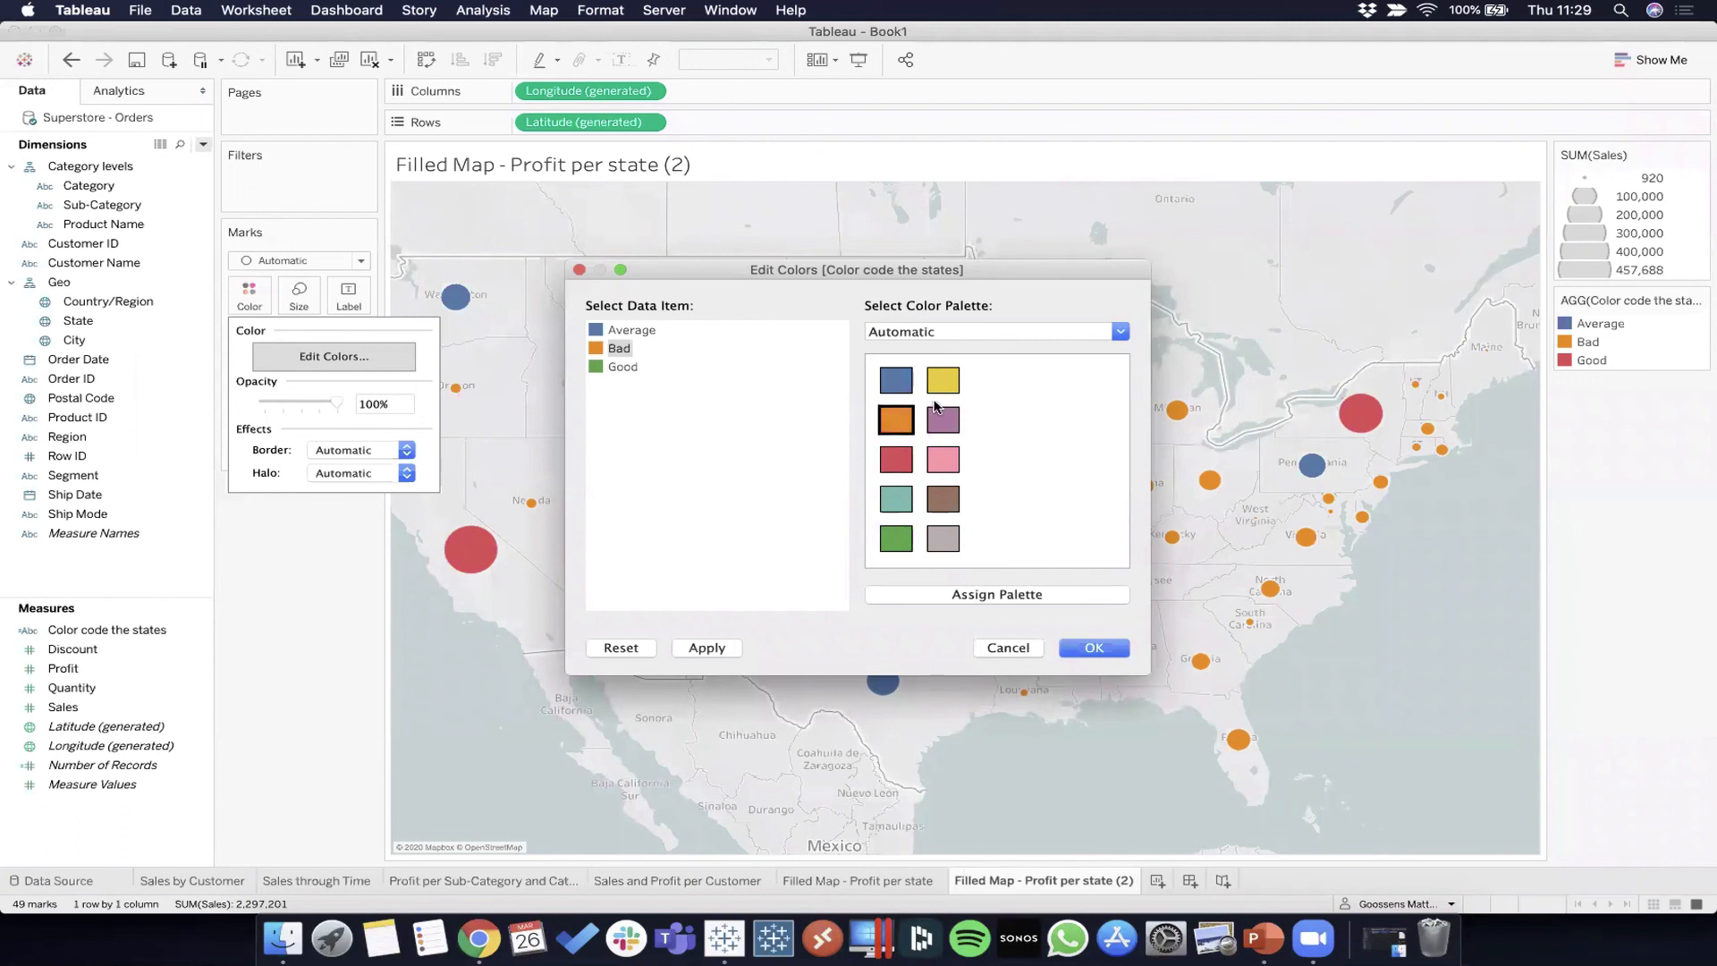
pyautogui.click(897, 459)
pyautogui.click(636, 331)
pyautogui.click(944, 380)
pyautogui.click(1093, 644)
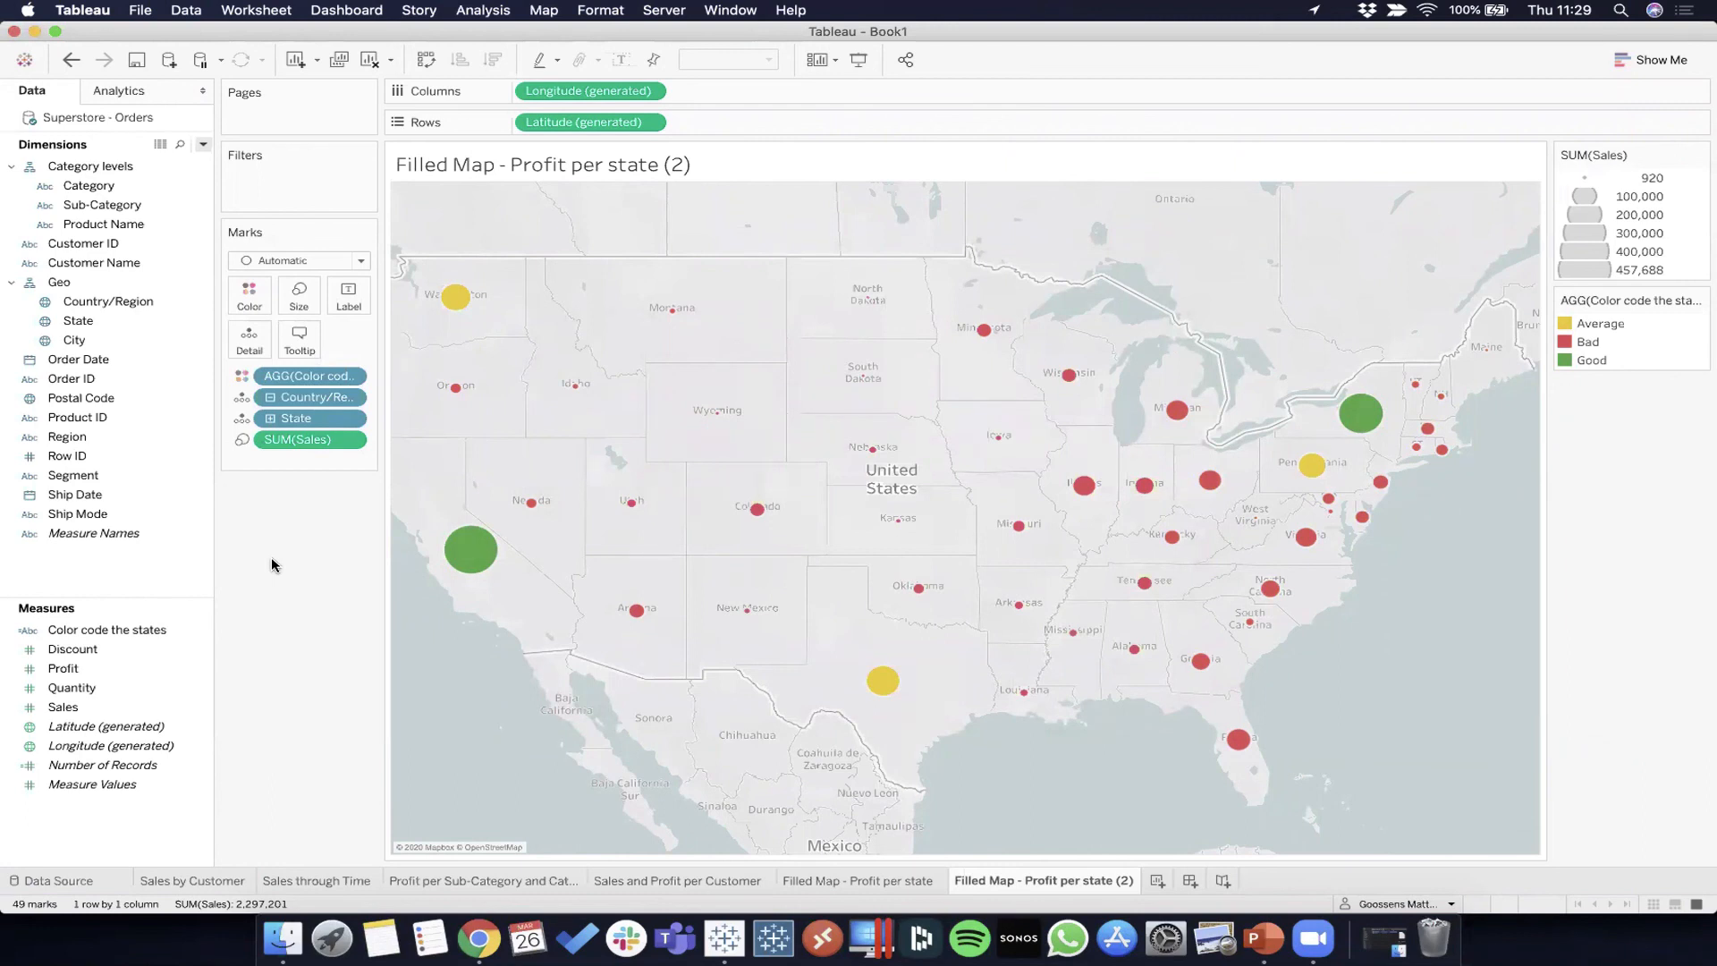
# Step: Rename the Filled Map - Profit per state (2) sheet to Symbol Map - Good/Average/Bad
pyautogui.doubleClick(1042, 876)
pyautogui.write('Symbol Map - Good/')
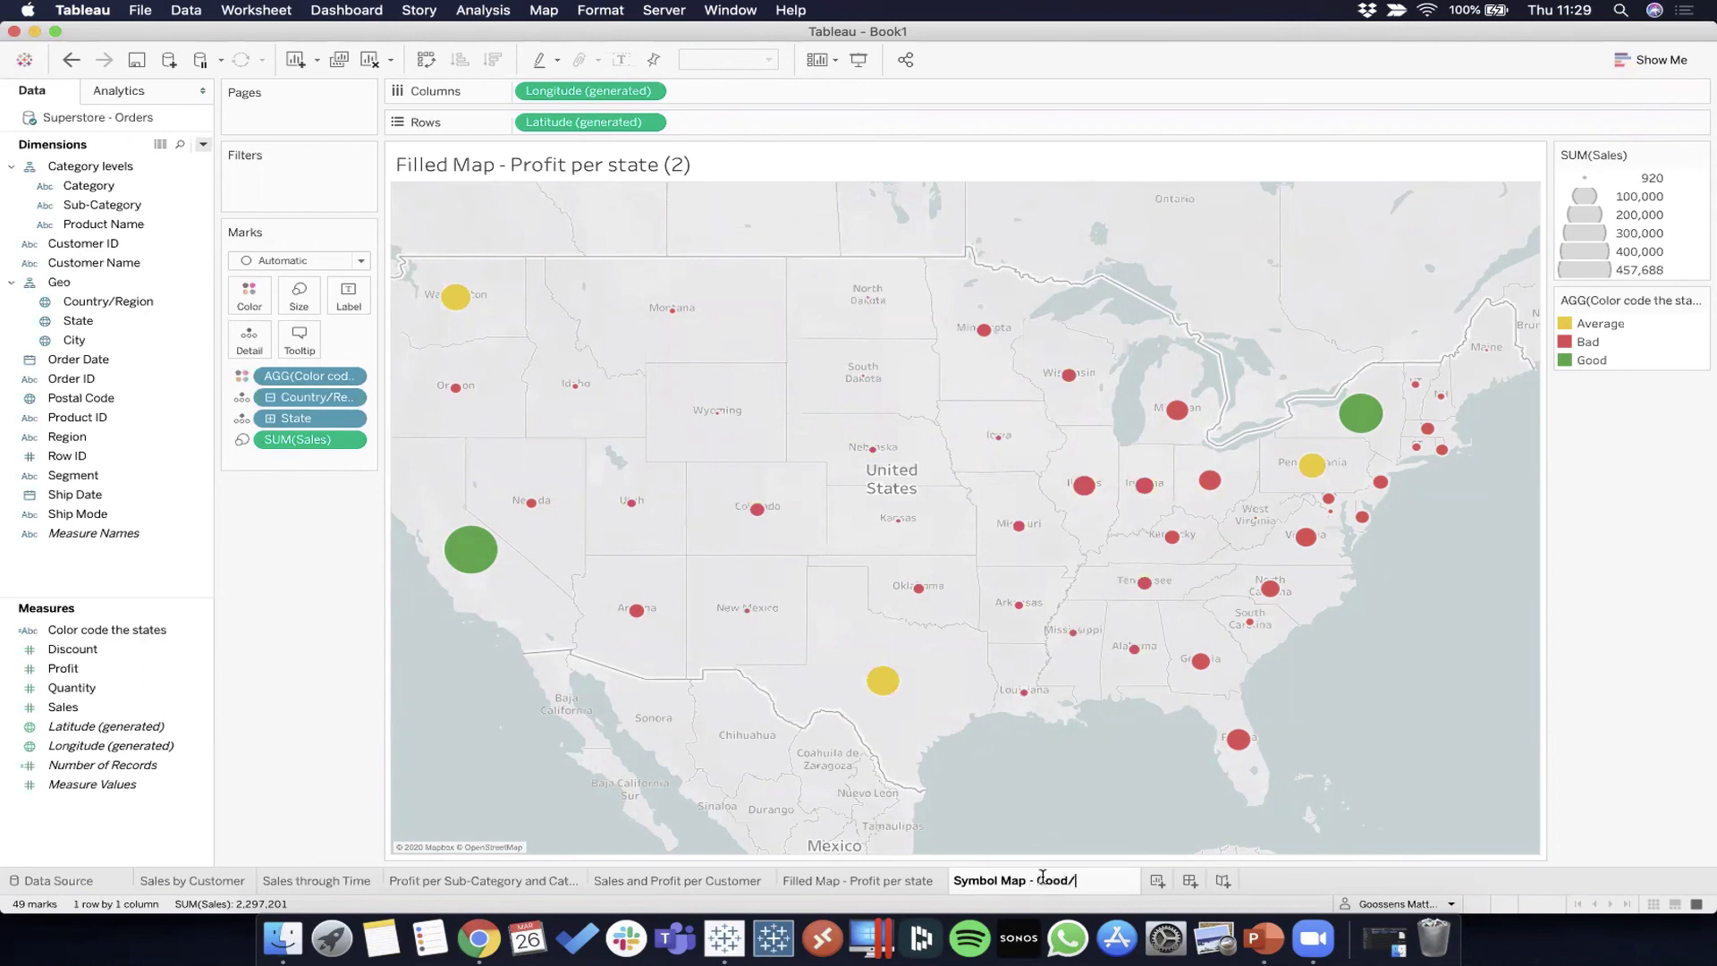
pyautogui.write('Average/Bad')
pyautogui.press('Return')
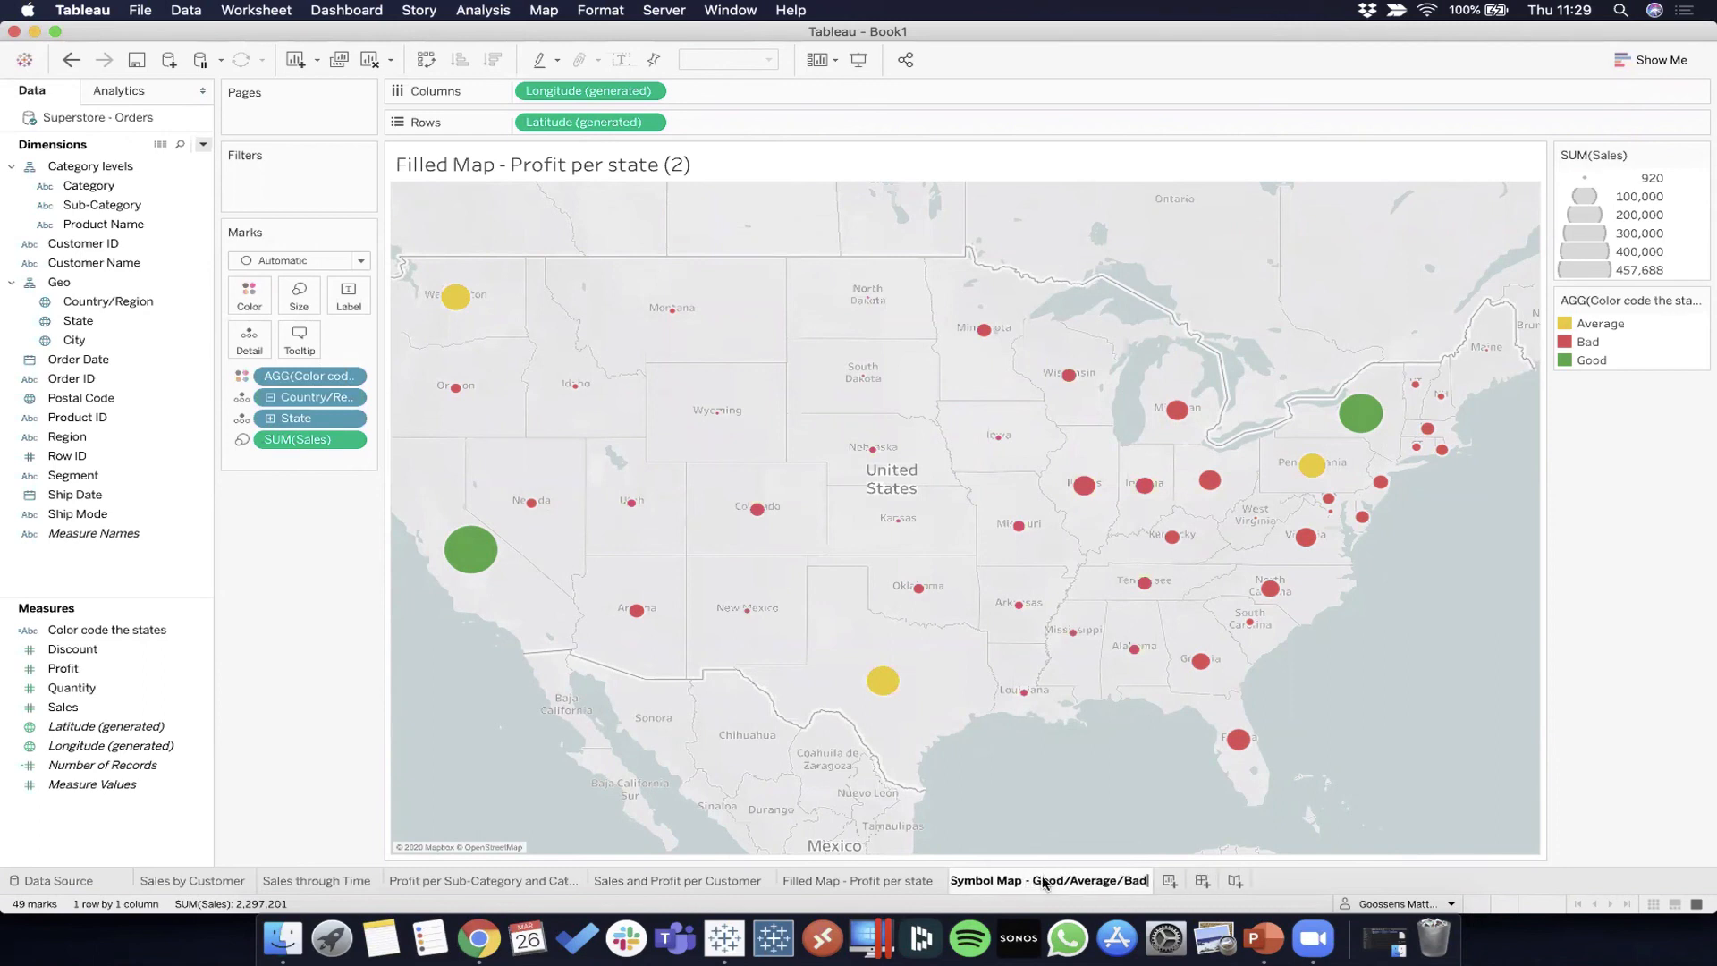